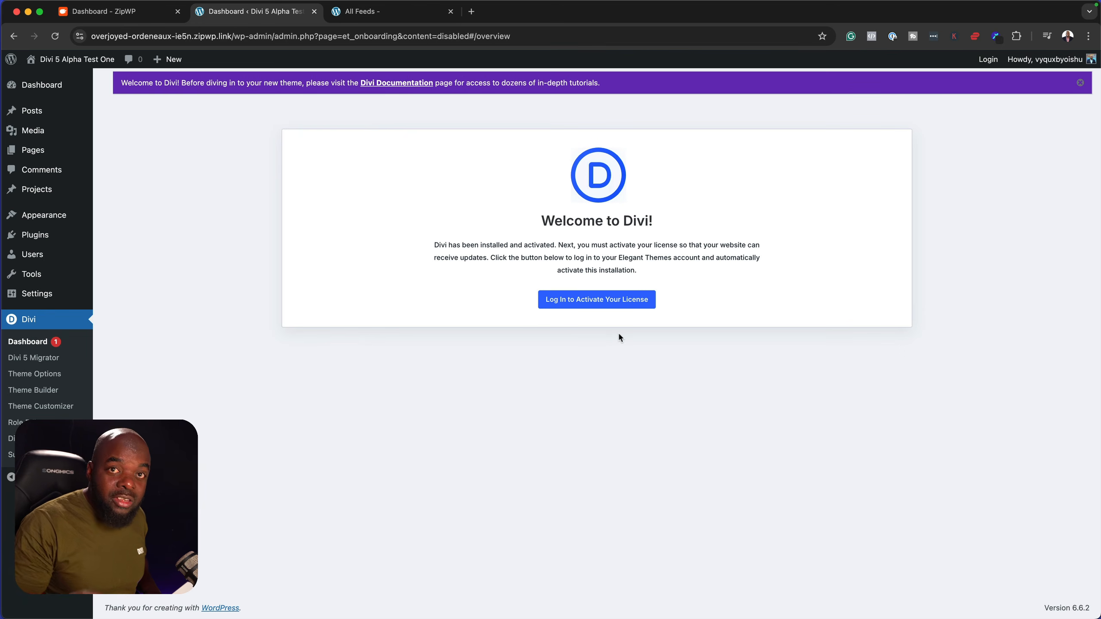
Activate the Divi license by logging in with the Elegant Themes account username and password
{"action": "left_click", "coordinate": [589, 301]}
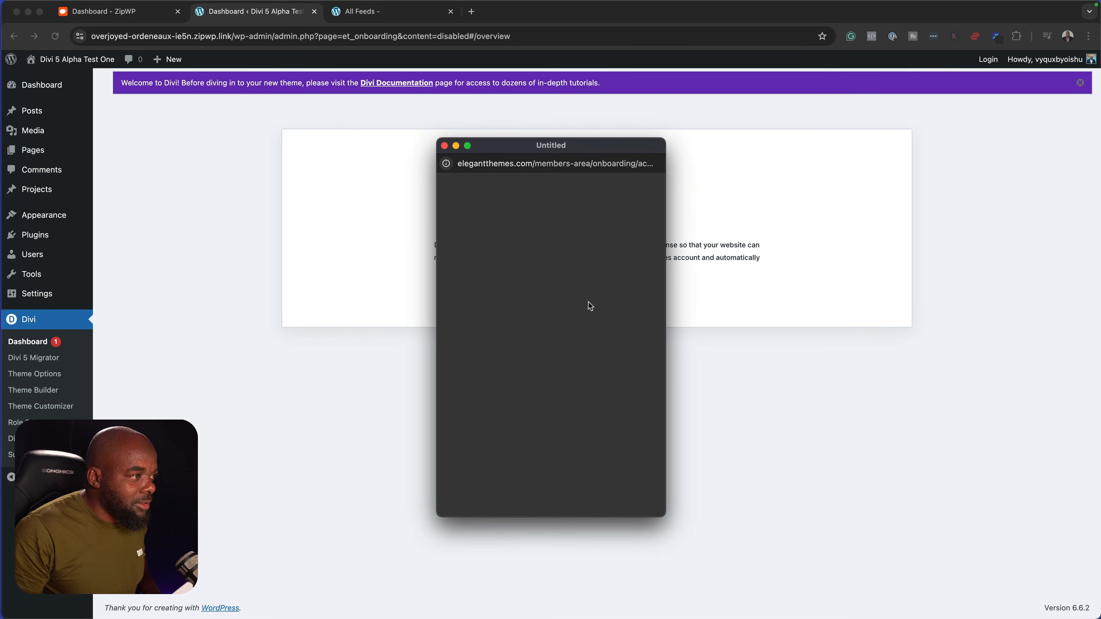
{"action": "type", "text": "mak17"}
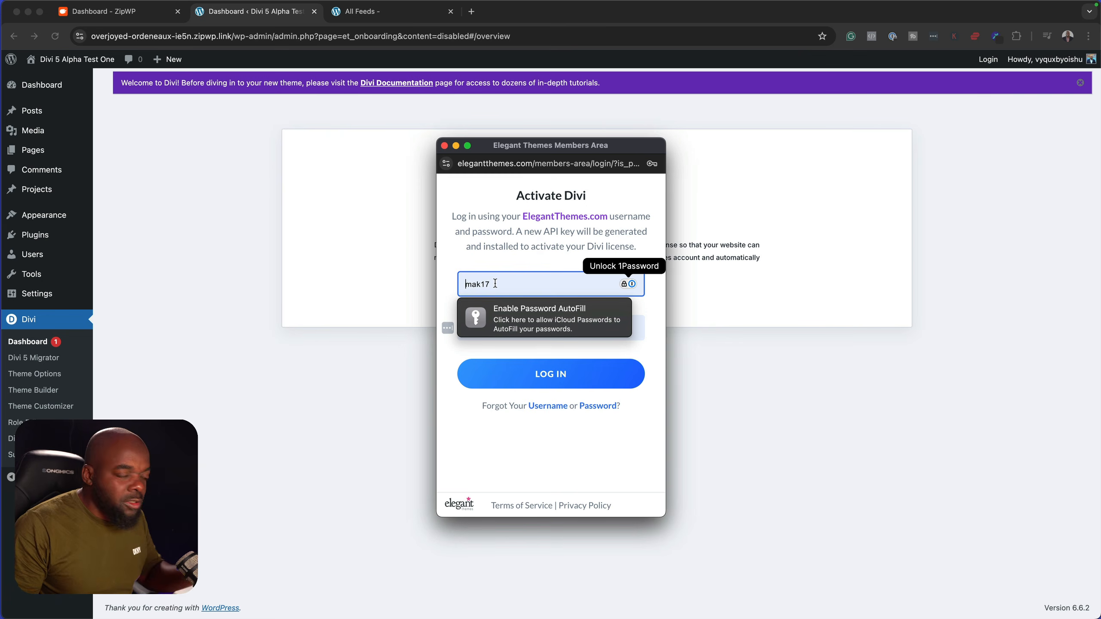
{"action": "key", "text": "Tab"}
{"action": "key", "text": "super+v"}
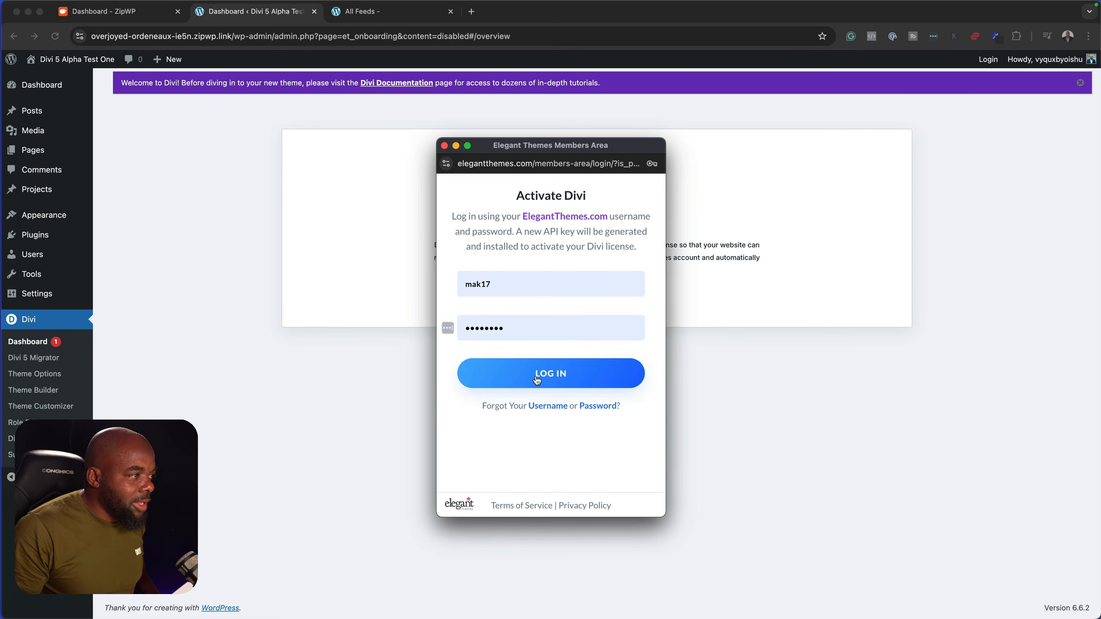
{"action": "left_click", "coordinate": [537, 379]}
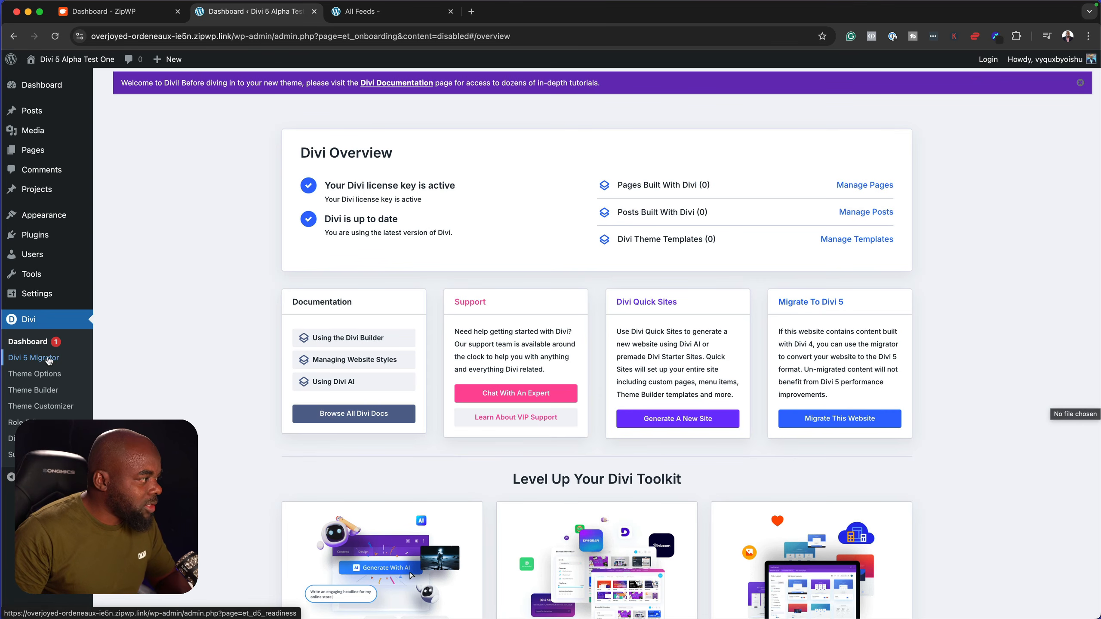
Open the Divi 5 Migrator and examine its compatibility check and the Divi 5 roadmap
{"action": "left_click", "coordinate": [35, 363]}
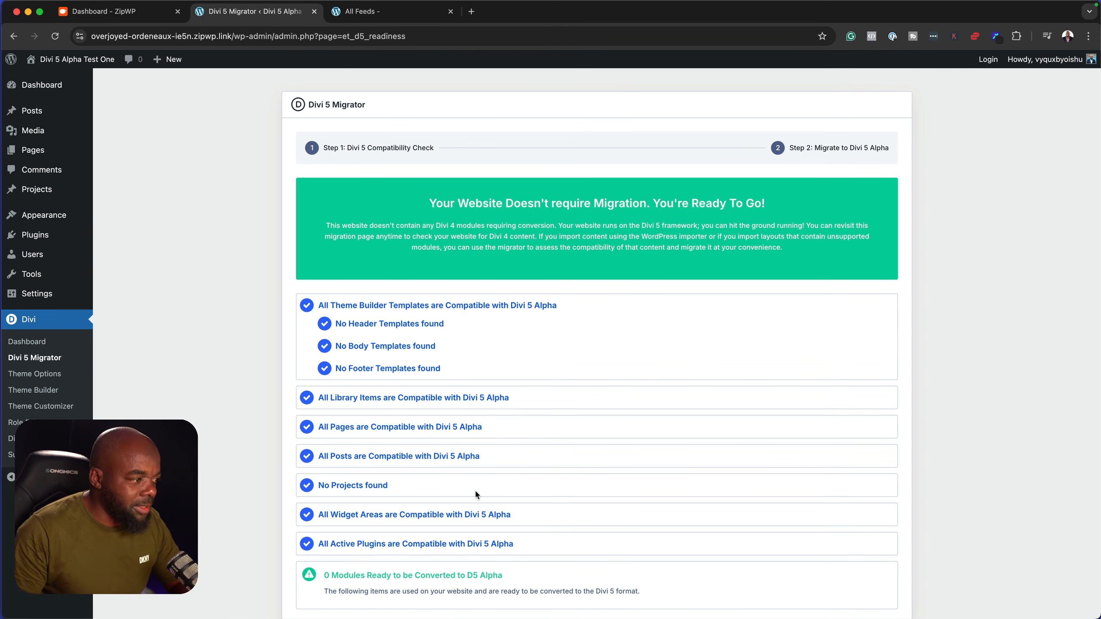
{"action": "scroll", "coordinate": [471, 486], "scroll_direction": "down", "scroll_amount": 4}
{"action": "scroll", "coordinate": [472, 486], "scroll_direction": "down", "scroll_amount": 5}
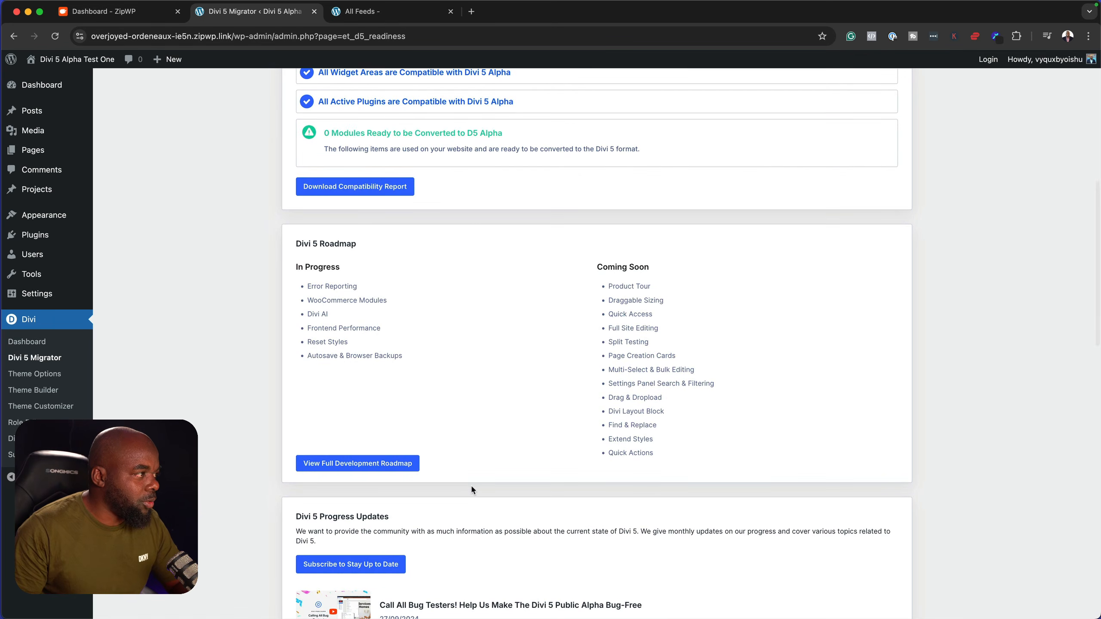
{"action": "scroll", "coordinate": [472, 484], "scroll_direction": "up", "scroll_amount": 10}
{"action": "scroll", "coordinate": [418, 471], "scroll_direction": "down", "scroll_amount": 8}
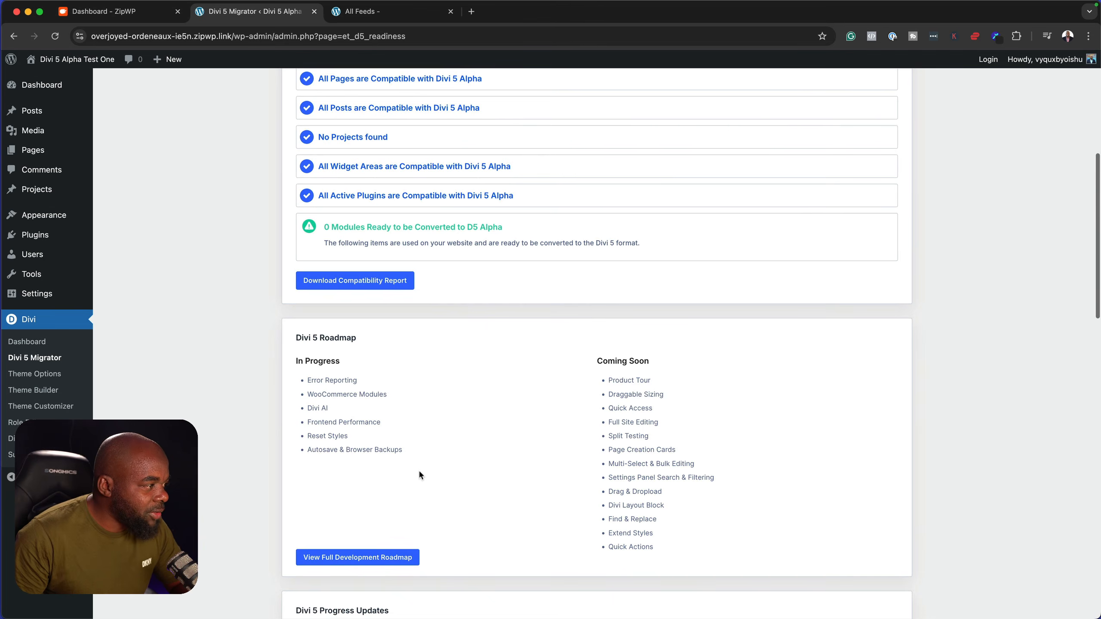
{"action": "scroll", "coordinate": [475, 476], "scroll_direction": "down", "scroll_amount": 1}
{"action": "scroll", "coordinate": [475, 475], "scroll_direction": "down", "scroll_amount": 1}
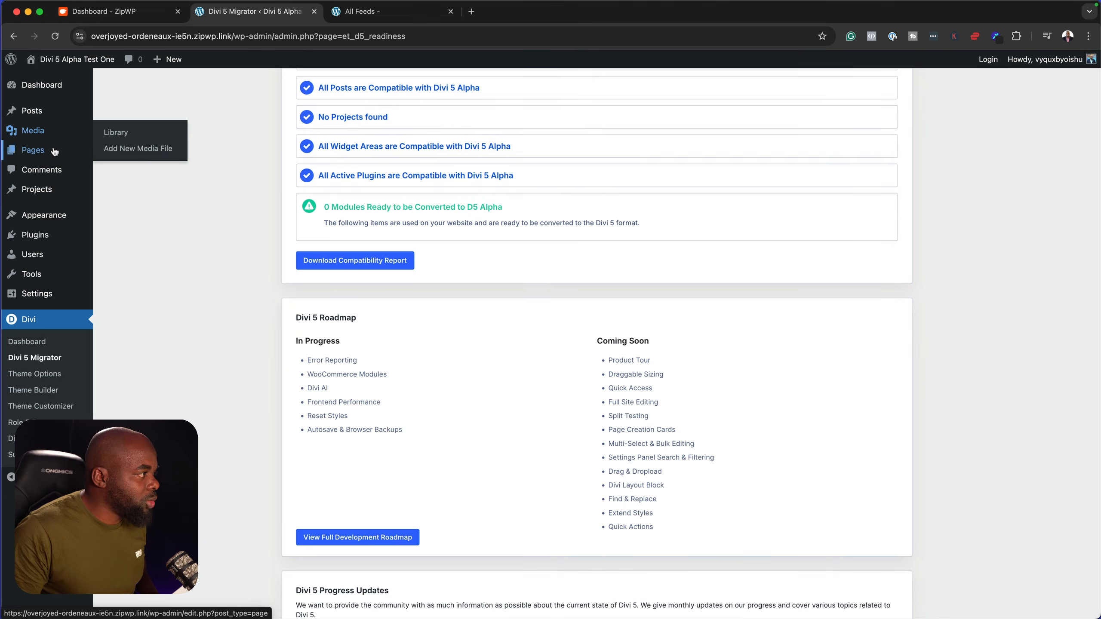
Create a new page titled "Home" and open it in the Divi Builder
{"action": "mouse_move", "coordinate": [43, 153]}
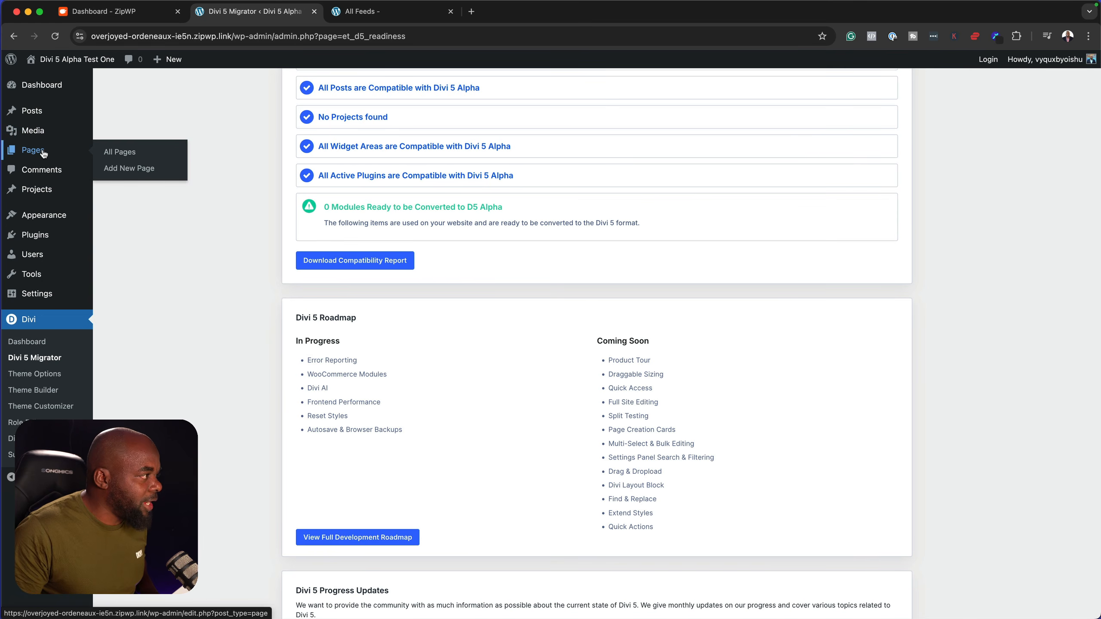
{"action": "left_click", "coordinate": [138, 169]}
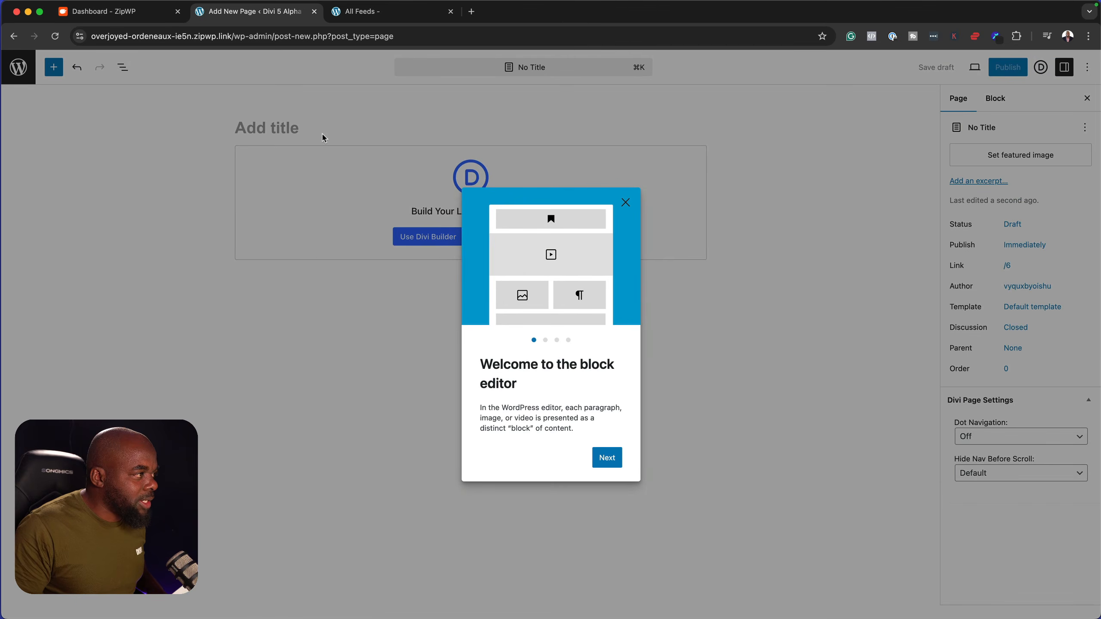
{"action": "left_click", "coordinate": [311, 133]}
{"action": "type", "text": "Home"}
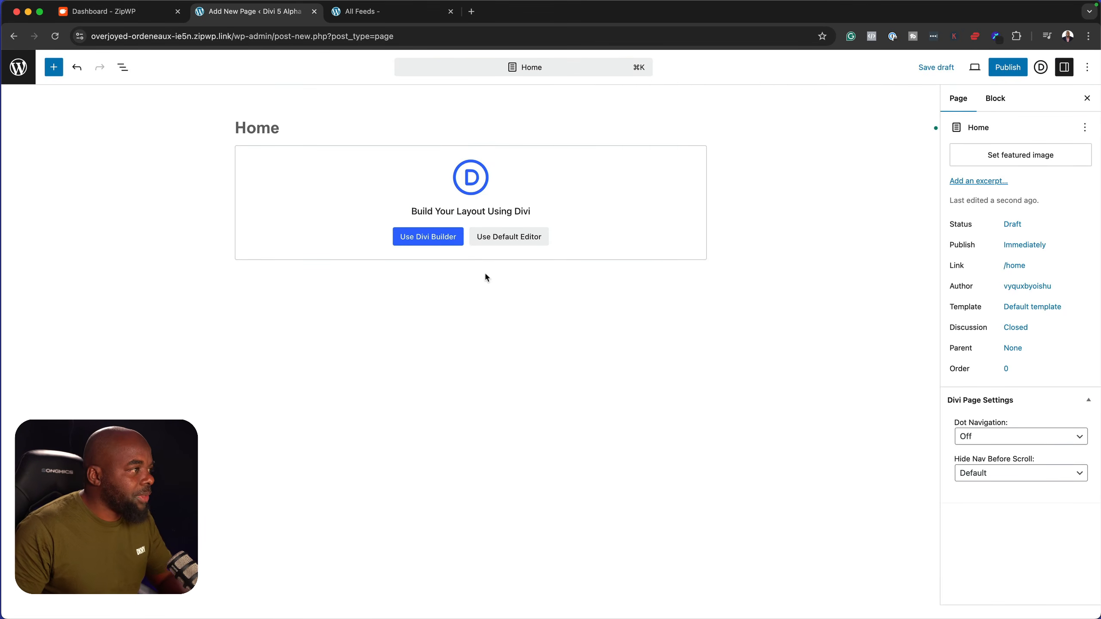
{"action": "left_click", "coordinate": [453, 240]}
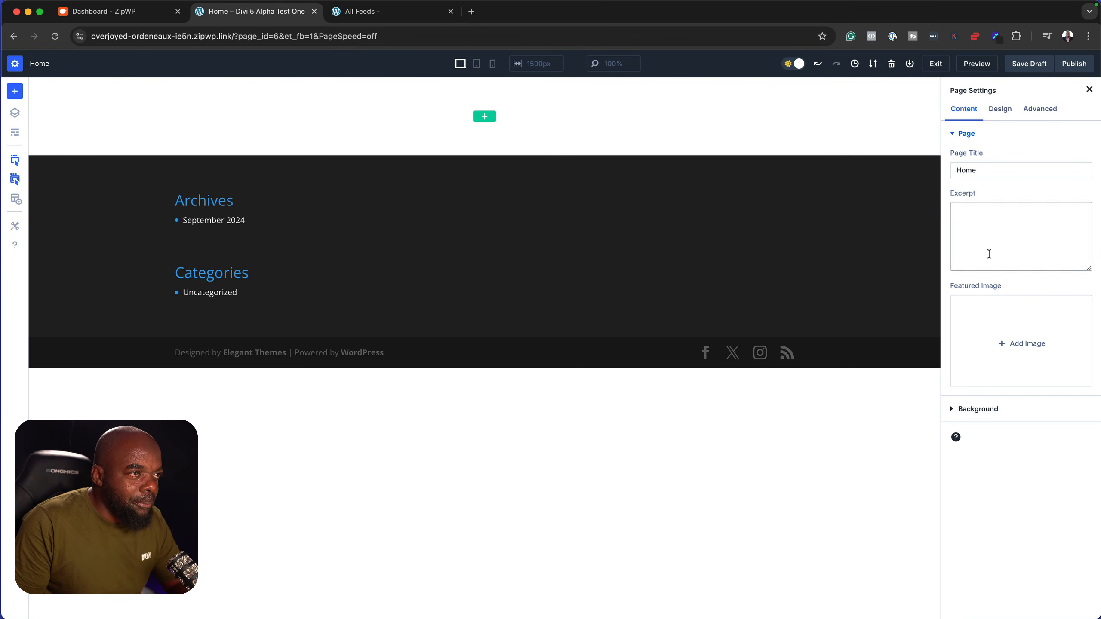
Insert a single-column row in the empty section and add a Text module to it
{"action": "left_click", "coordinate": [484, 117]}
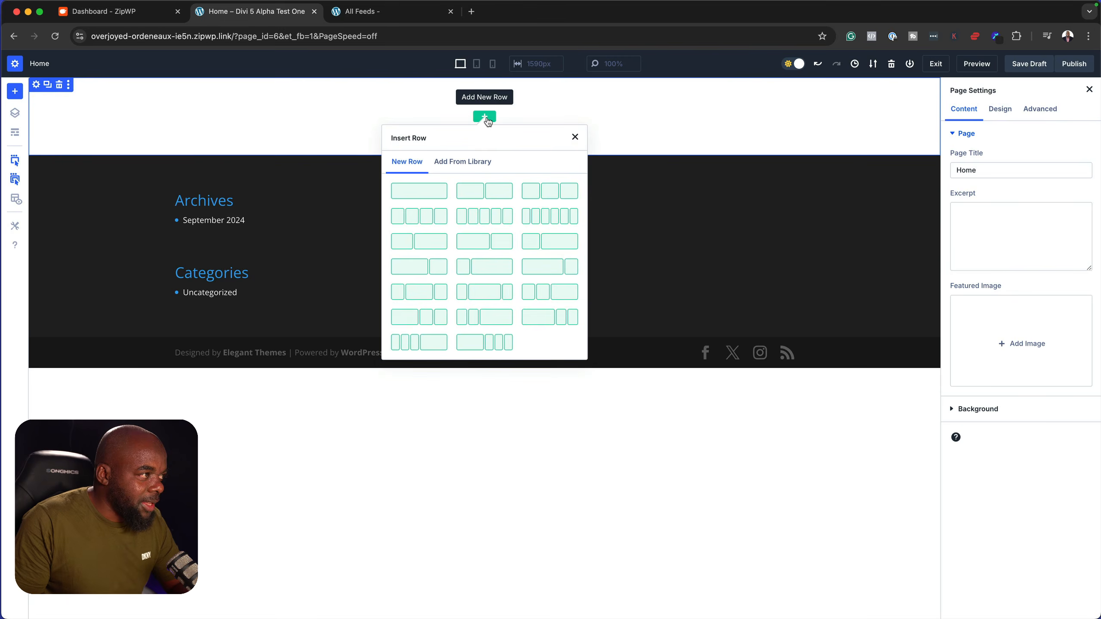
{"action": "left_click", "coordinate": [429, 194]}
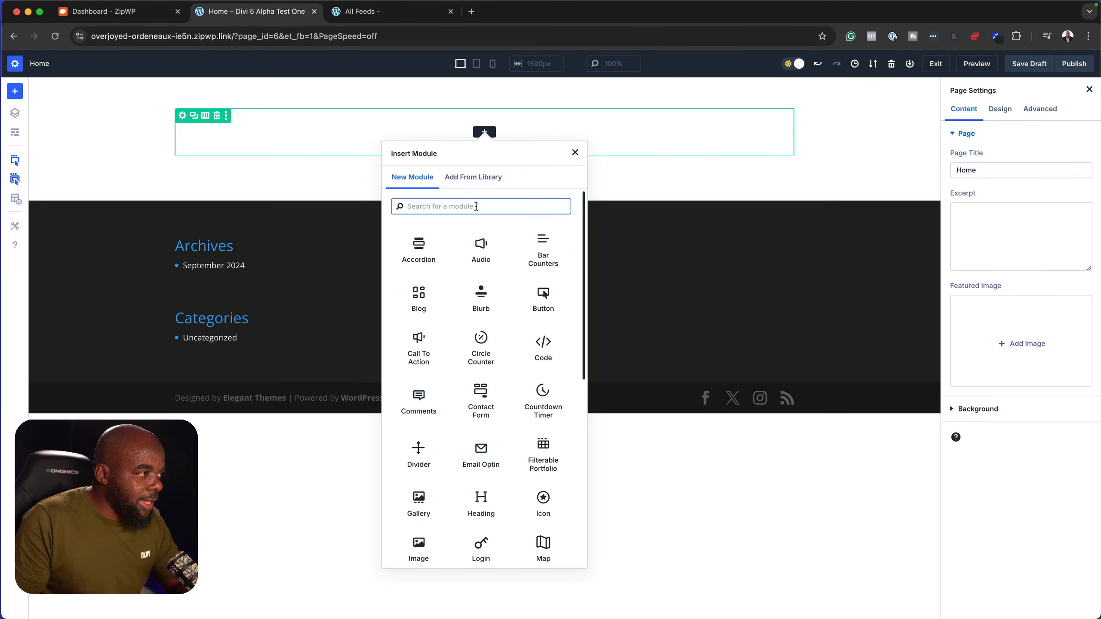
{"action": "type", "text": "tex"}
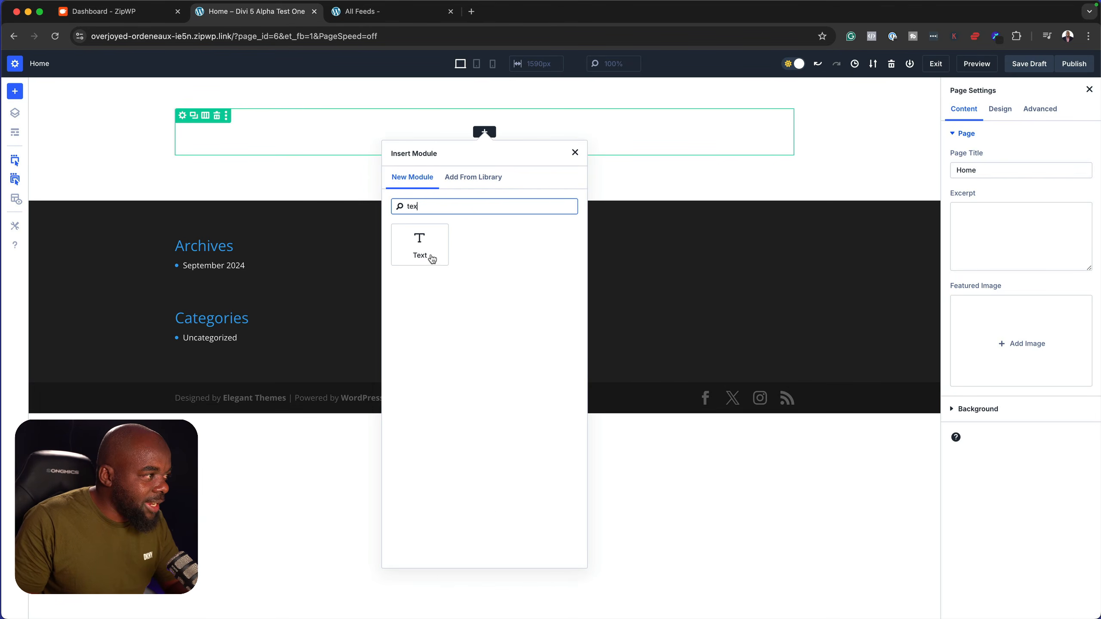
{"action": "left_click", "coordinate": [420, 245]}
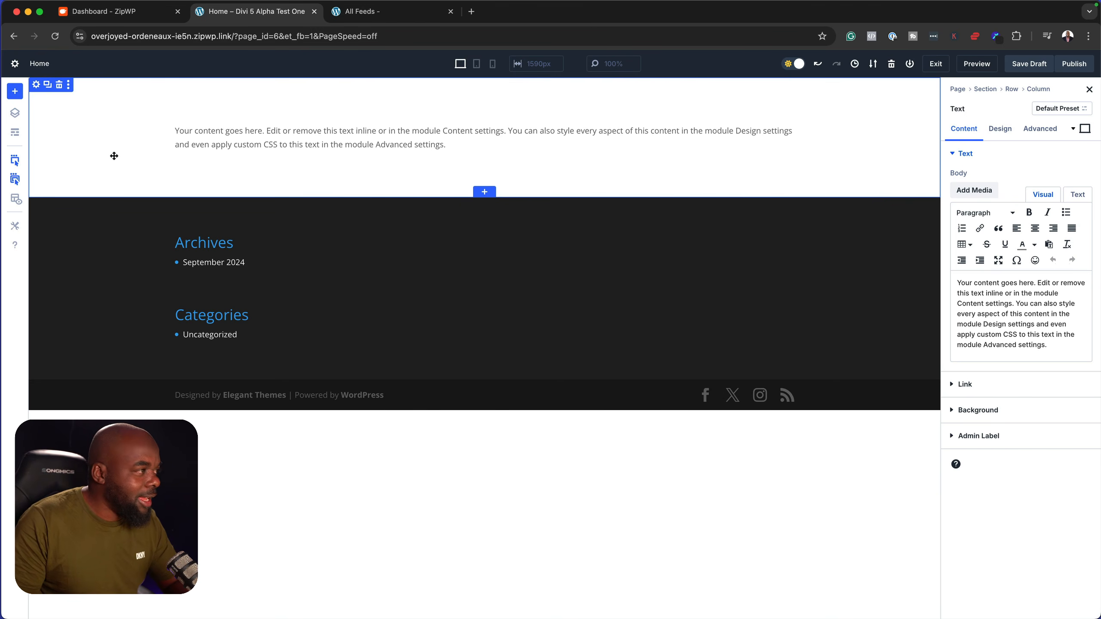
Split "Your content goes here." into its own line in the text body and format it as Heading 1
{"action": "left_click", "coordinate": [1036, 282]}
{"action": "key", "text": "Return"}
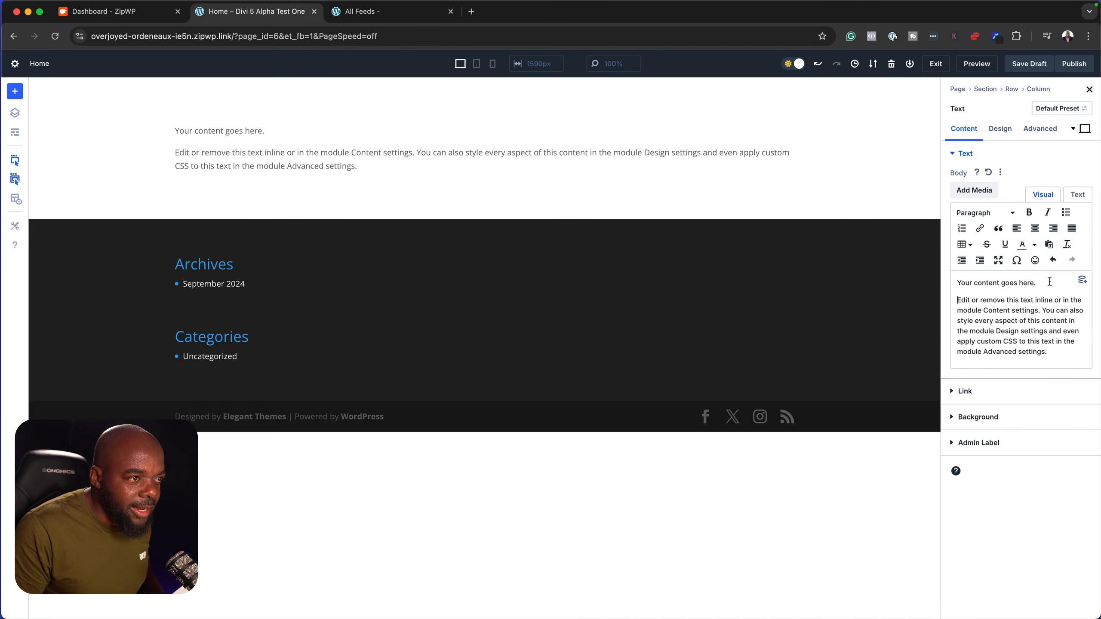
{"action": "left_click_drag", "start_coordinate": [1037, 282], "coordinate": [956, 283]}
{"action": "left_click", "coordinate": [984, 212]}
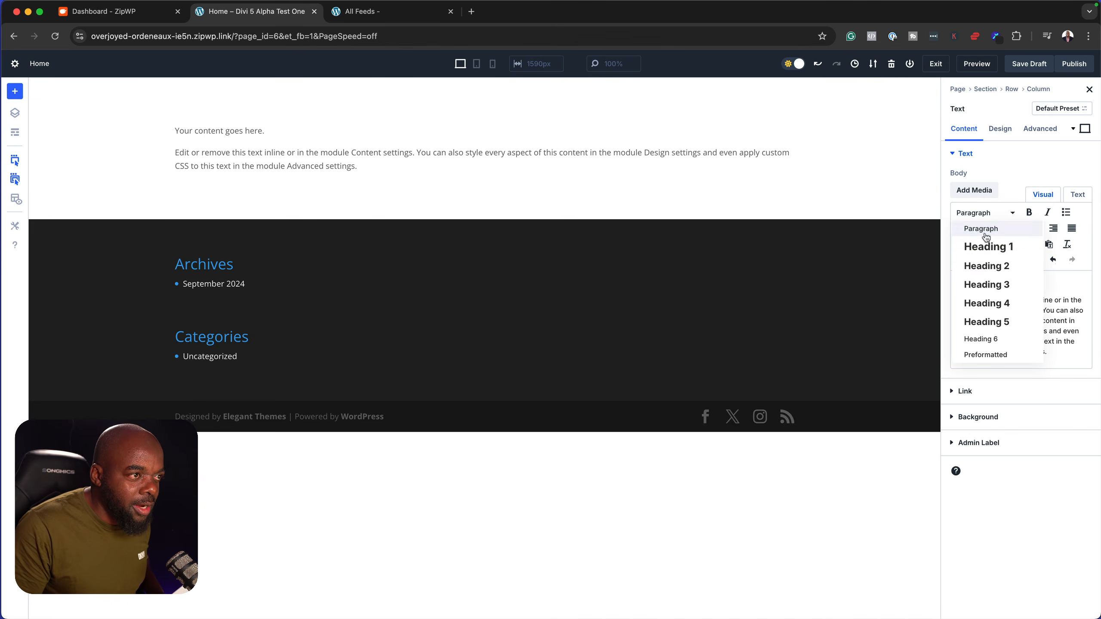
{"action": "left_click", "coordinate": [985, 246]}
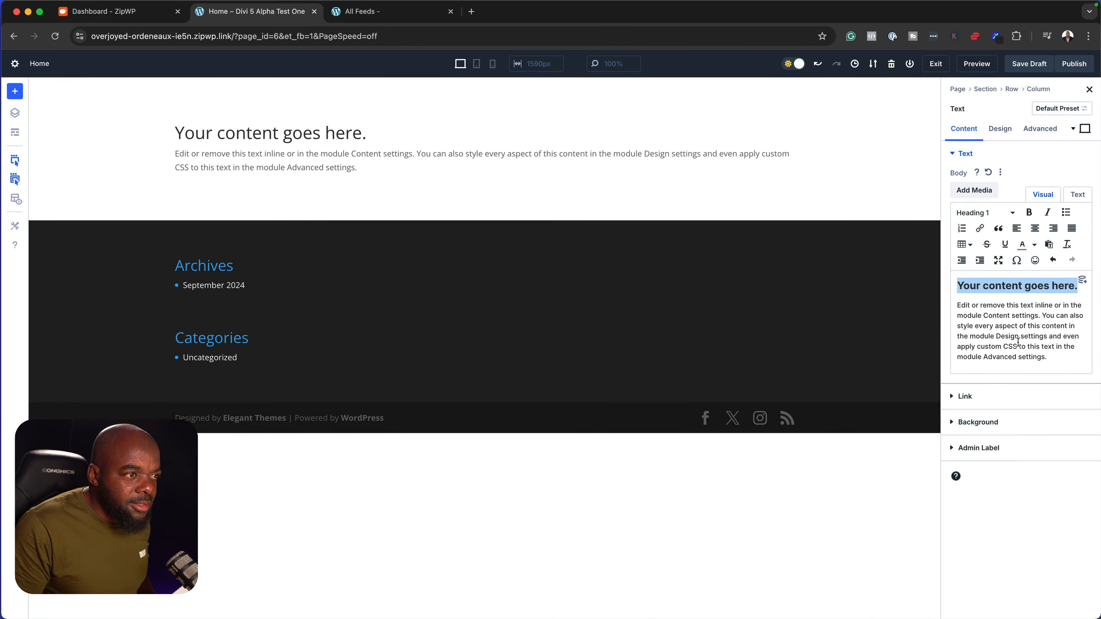
Turn the words "You can also" in the body paragraph into a link
{"action": "left_click_drag", "start_coordinate": [1043, 315], "coordinate": [1081, 315]}
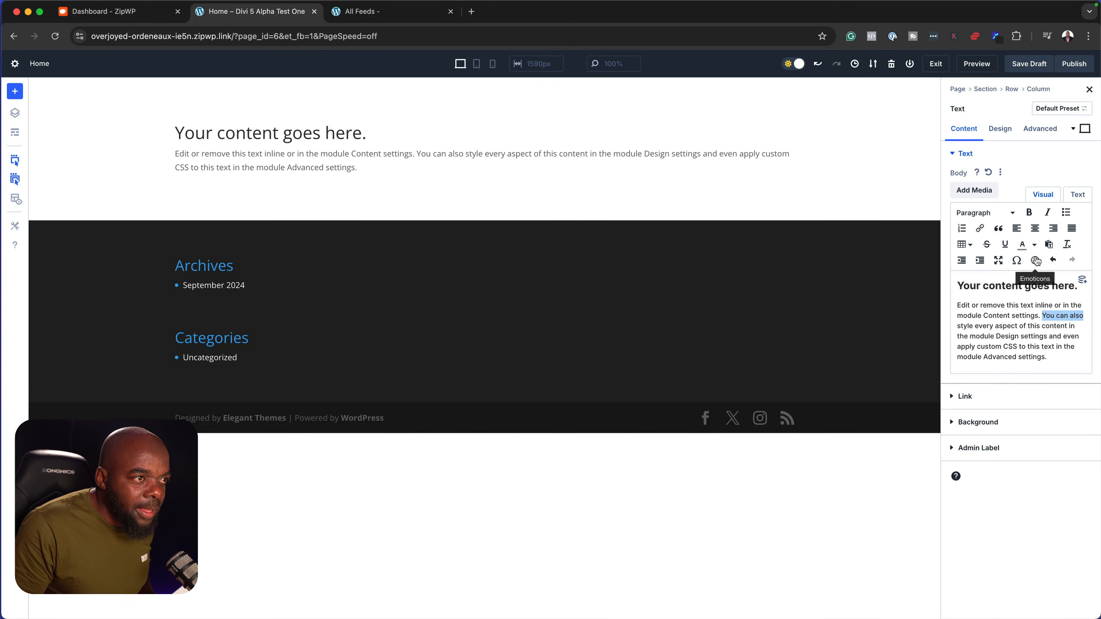
{"action": "left_click", "coordinate": [979, 228]}
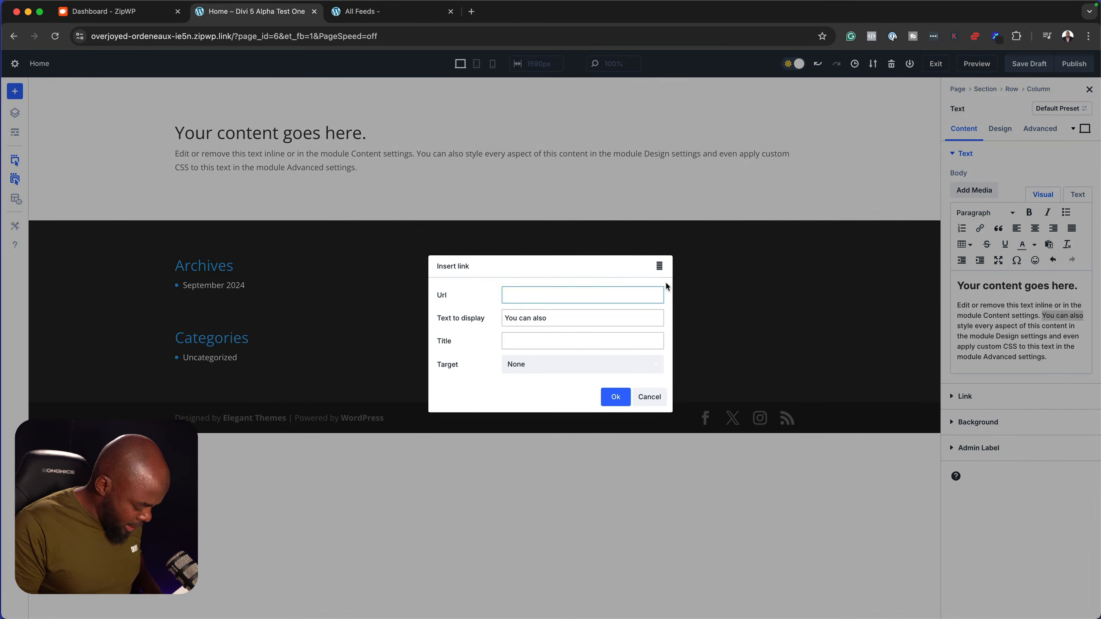
{"action": "left_click", "coordinate": [616, 397]}
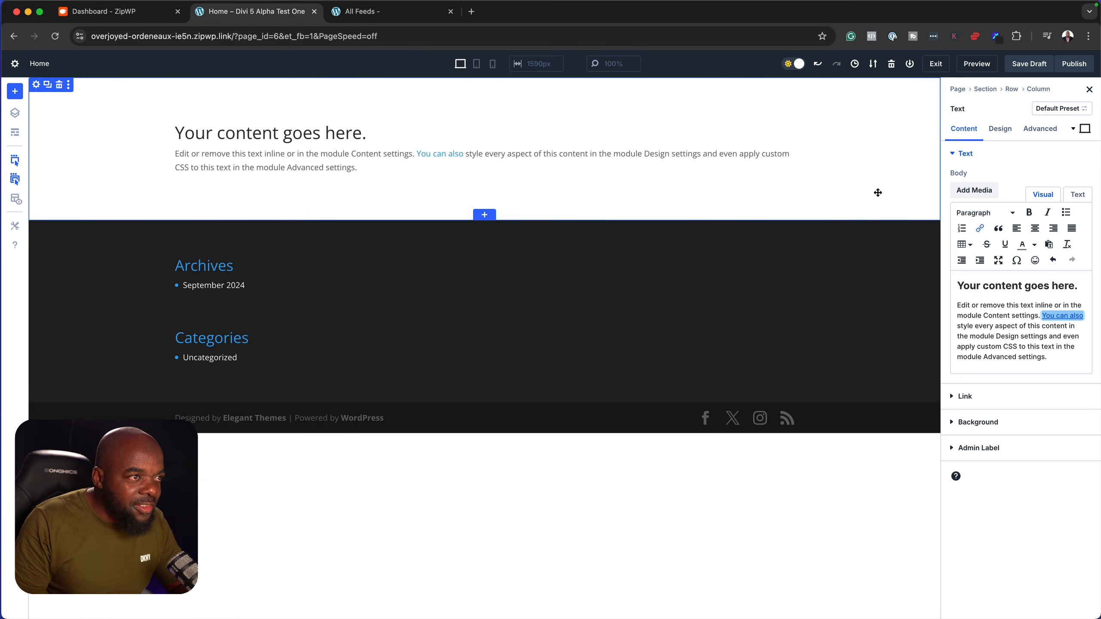
Set the Text module's body font to Poppins in its design settings
{"action": "left_click", "coordinate": [1000, 130]}
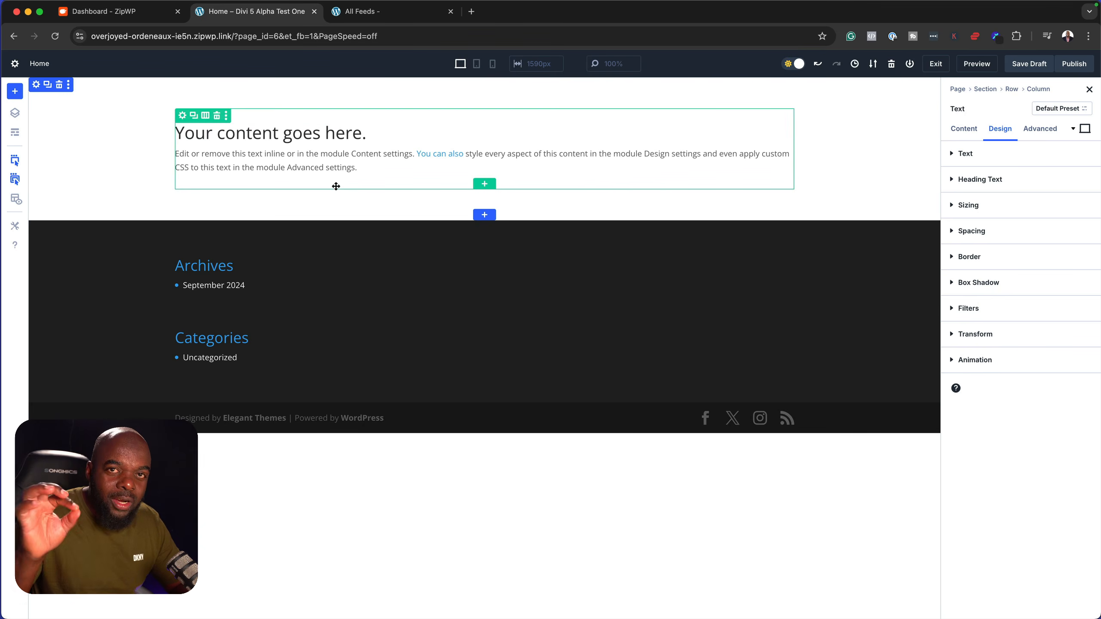
{"action": "left_click", "coordinate": [955, 156]}
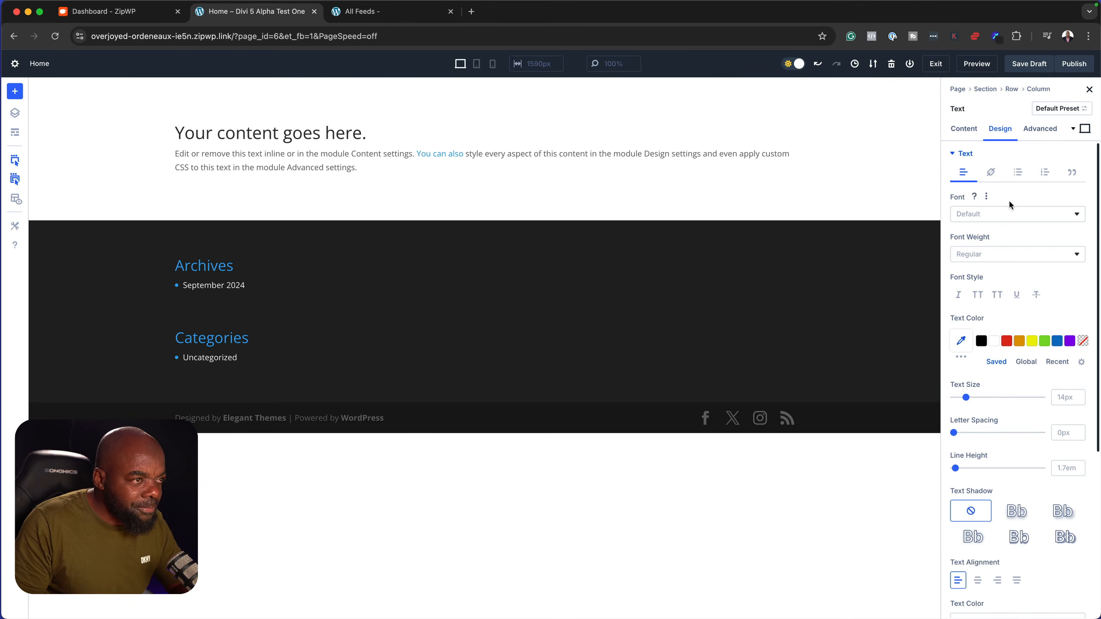
{"action": "left_click", "coordinate": [1004, 214]}
{"action": "left_click", "coordinate": [989, 106]}
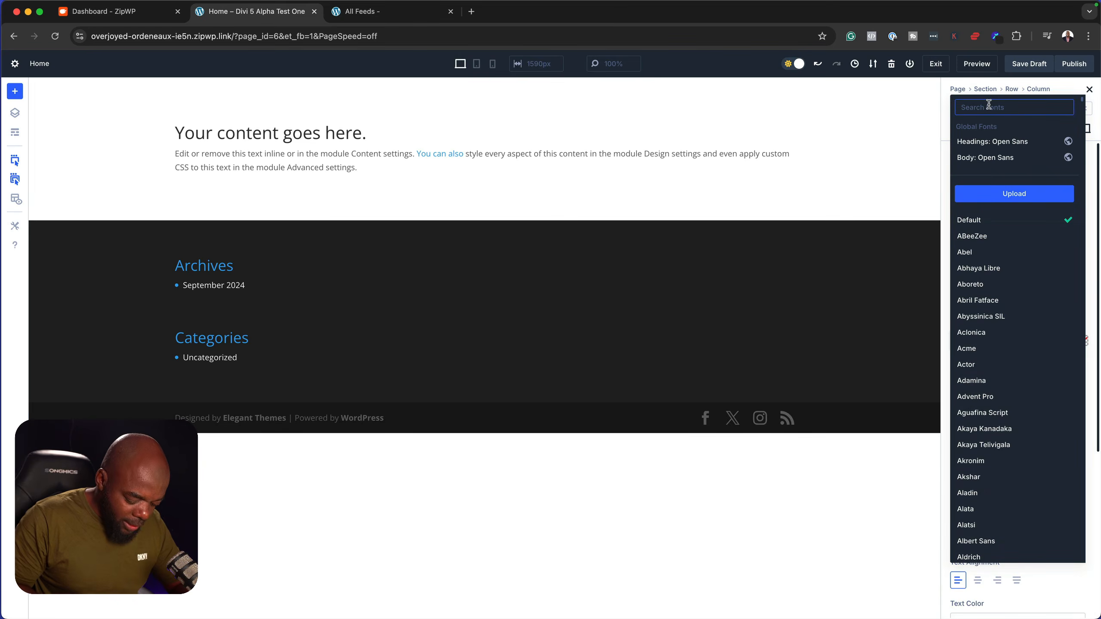
{"action": "type", "text": "popp"}
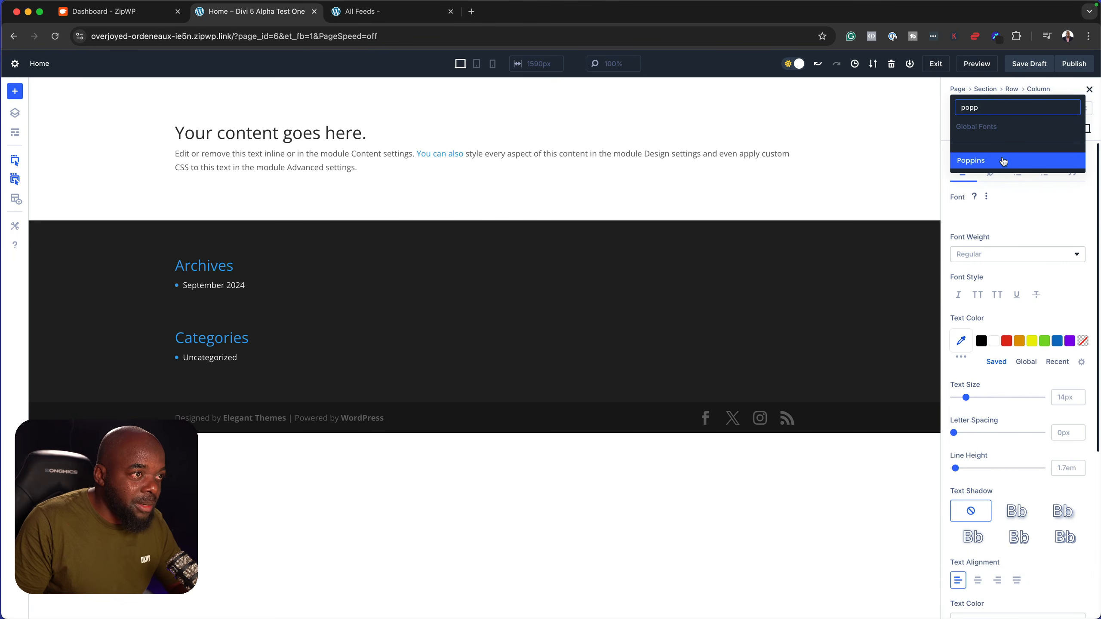
{"action": "left_click", "coordinate": [1004, 161]}
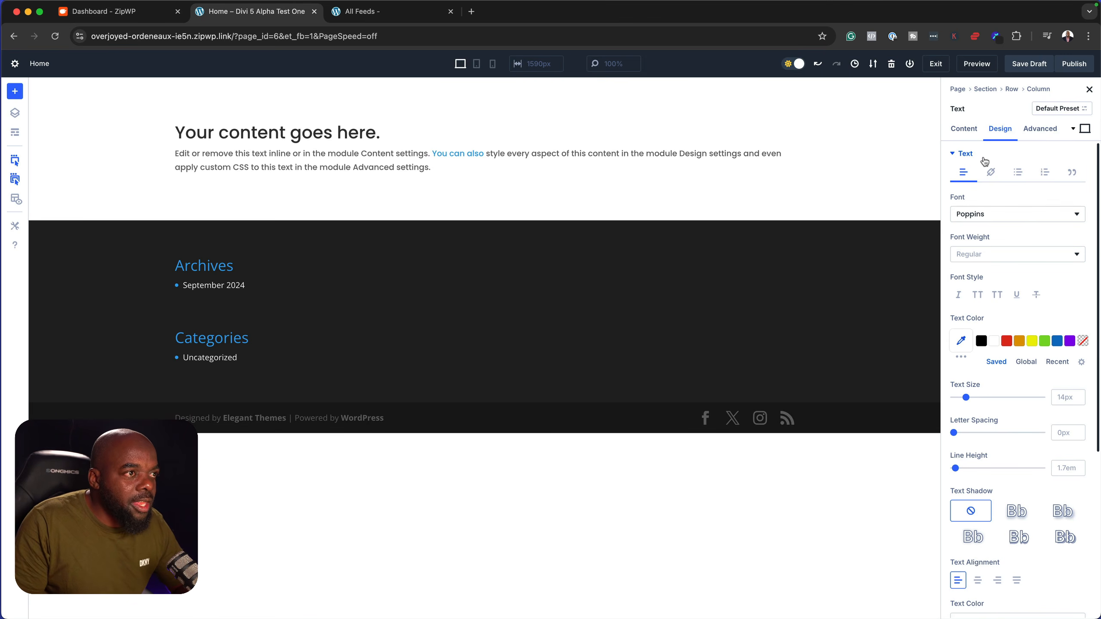
Set the Text module's H2 heading font to ABeeZee and its H1 heading text size to 36px
{"action": "scroll", "coordinate": [1028, 275], "scroll_direction": "down", "scroll_amount": 3}
{"action": "scroll", "coordinate": [1026, 272], "scroll_direction": "down", "scroll_amount": 4}
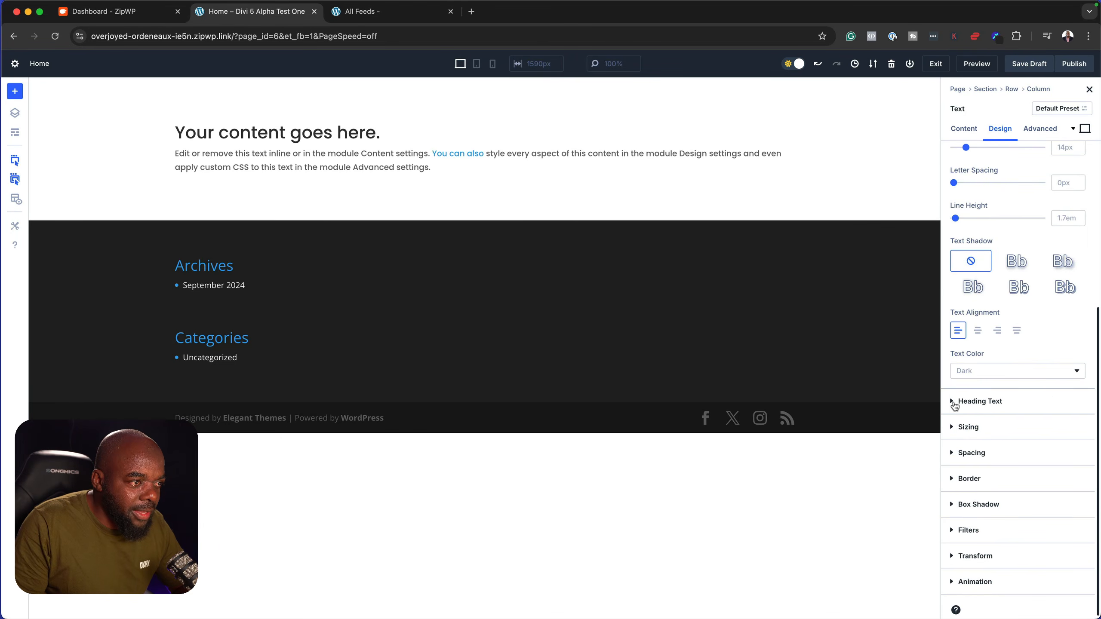
{"action": "left_click", "coordinate": [960, 400]}
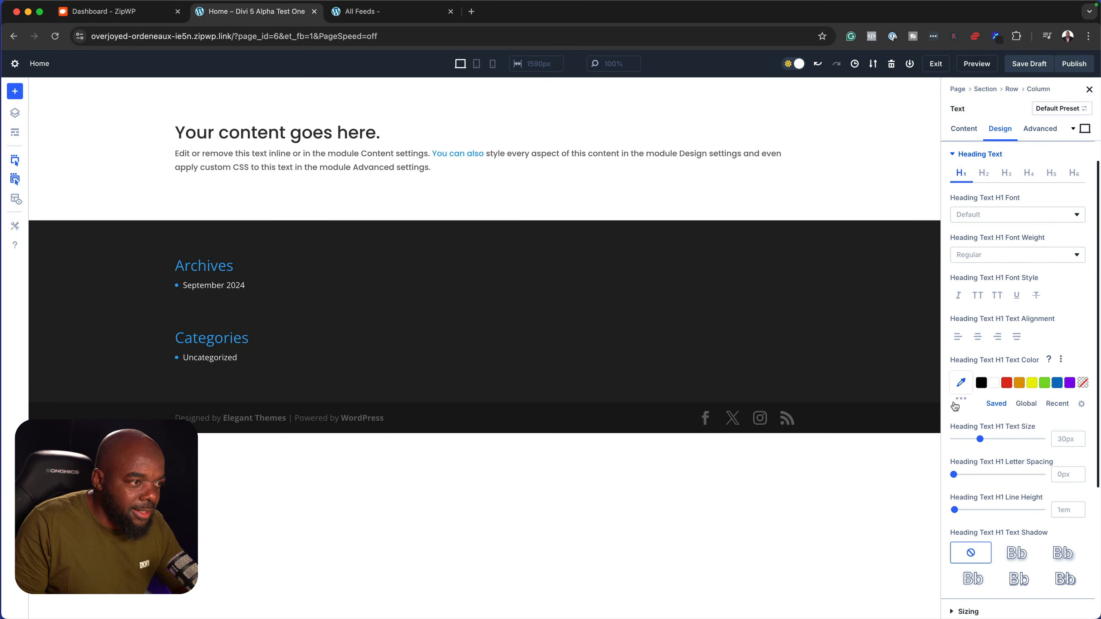
{"action": "left_click", "coordinate": [987, 173]}
{"action": "left_click", "coordinate": [991, 215]}
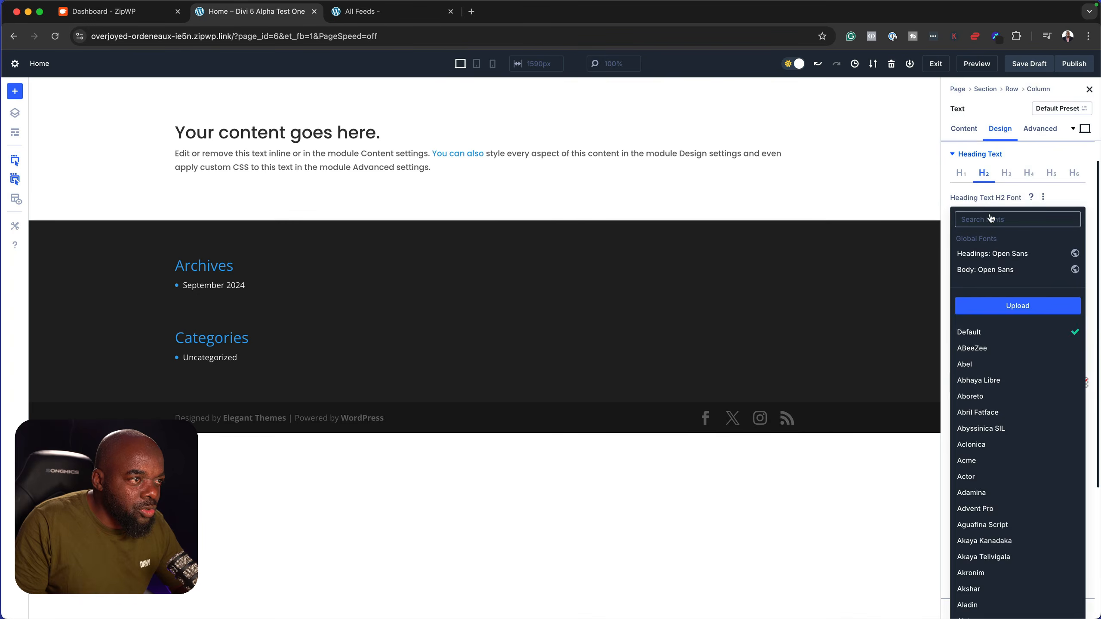
{"action": "left_click", "coordinate": [993, 237]}
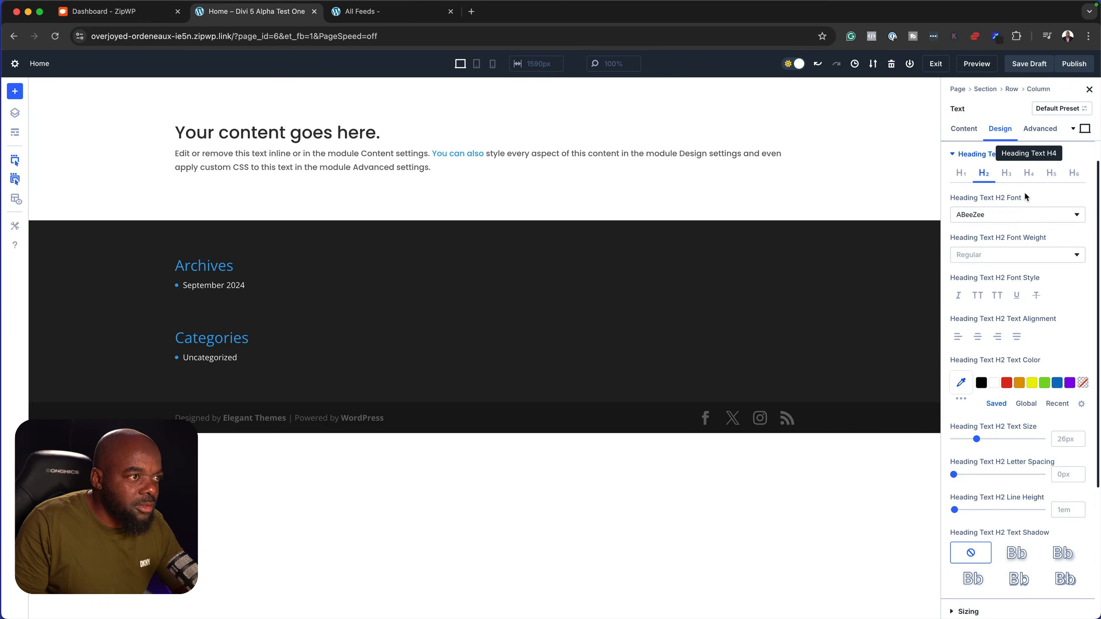
{"action": "left_click", "coordinate": [961, 173]}
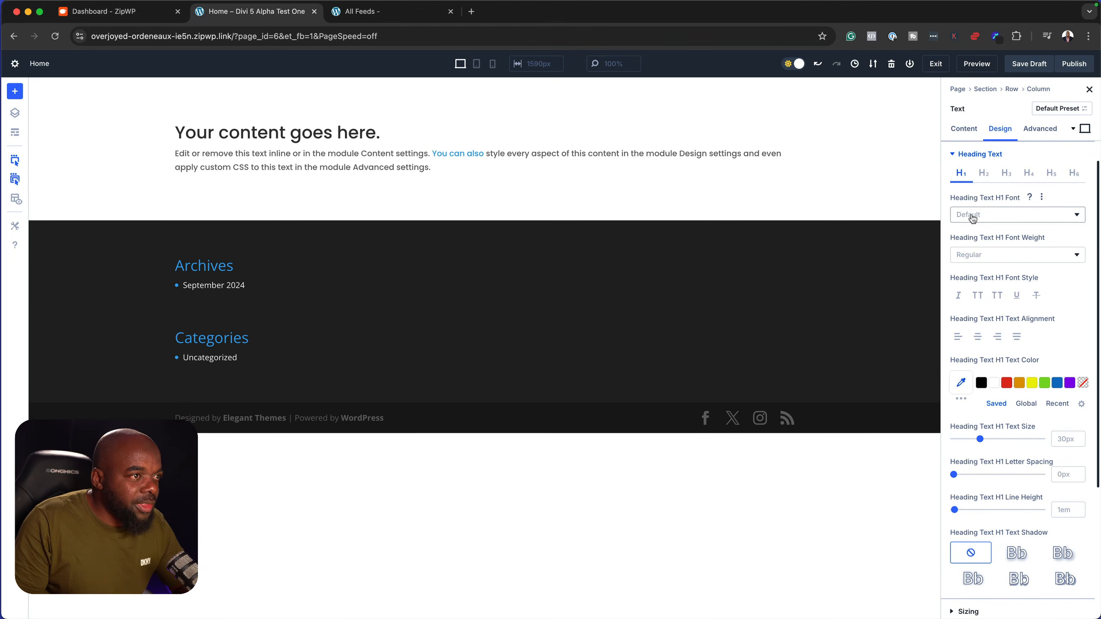
{"action": "left_click_drag", "start_coordinate": [980, 439], "coordinate": [986, 439]}
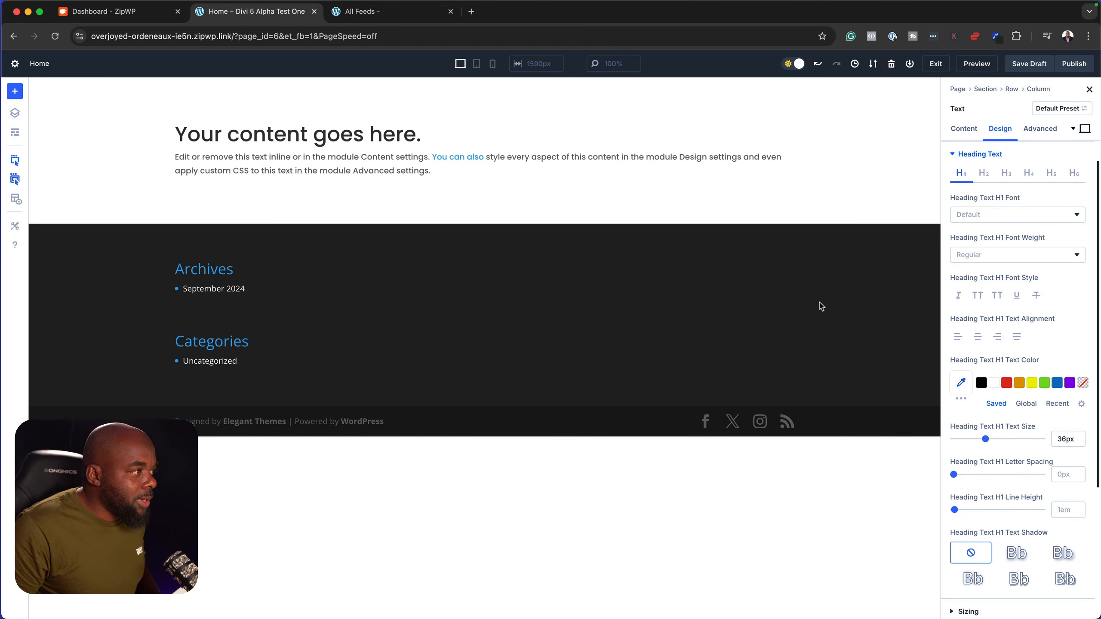
Add a Heading module below the Text module in the same row
{"action": "left_click", "coordinate": [485, 172]}
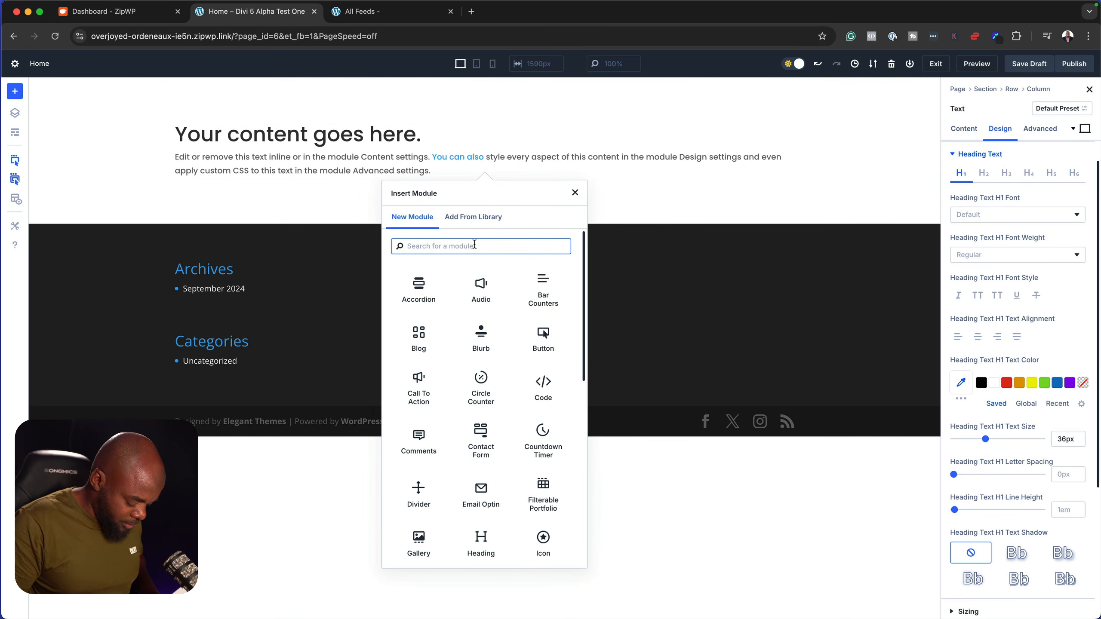
{"action": "type", "text": "head"}
{"action": "left_click", "coordinate": [420, 290]}
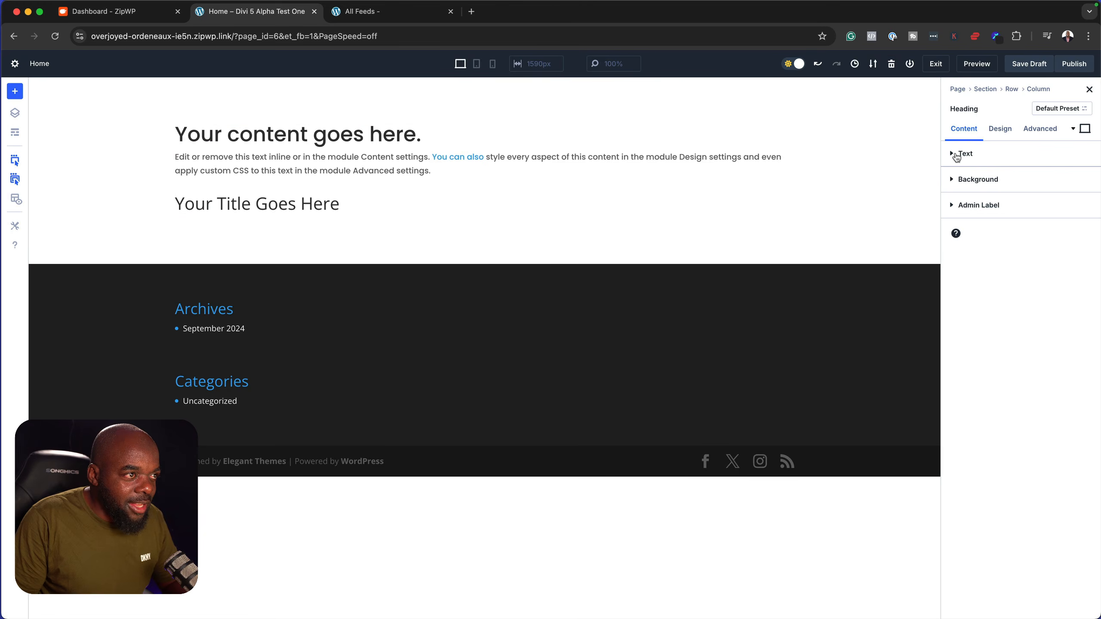
Look over the Heading module's content and heading text design settings, and delete the module from the row
{"action": "left_click", "coordinate": [959, 154]}
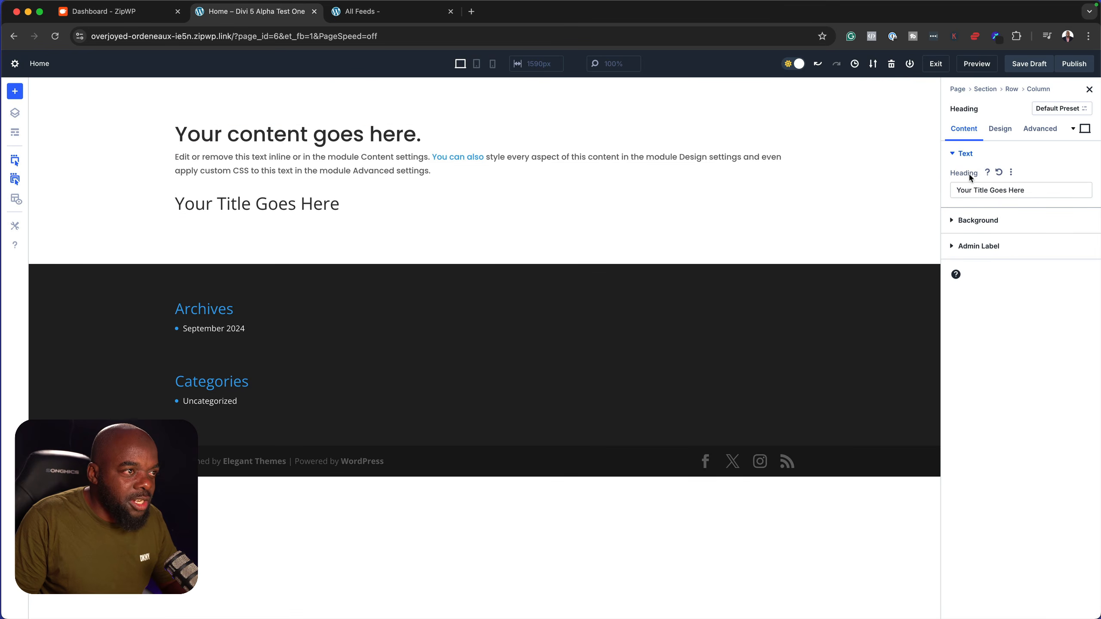
{"action": "left_click", "coordinate": [955, 155]}
{"action": "left_click", "coordinate": [998, 129]}
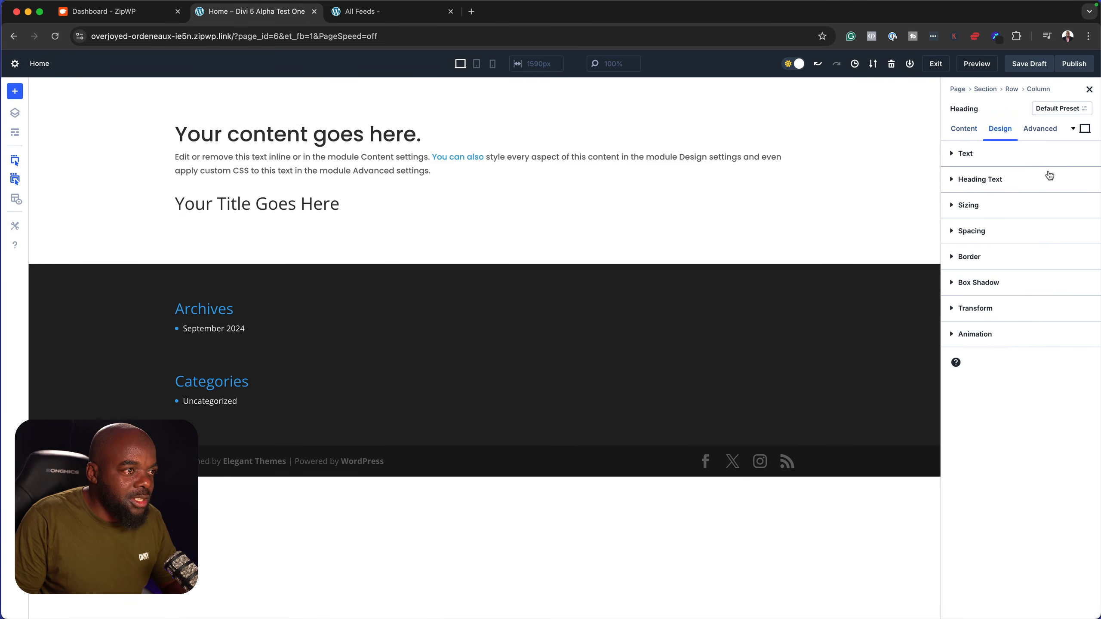
{"action": "left_click", "coordinate": [953, 180]}
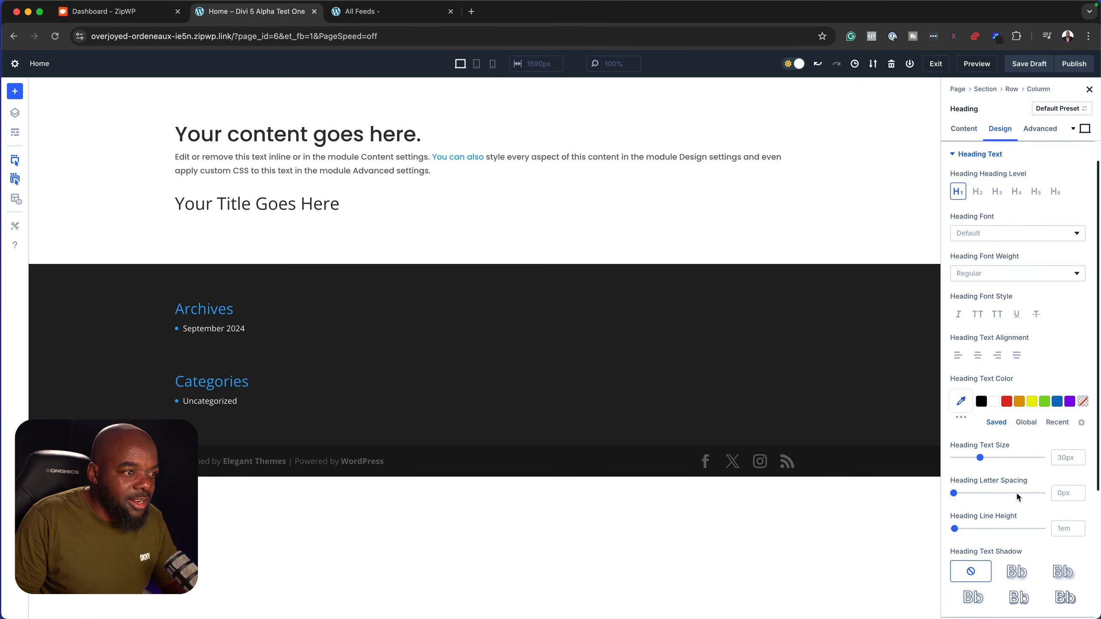
{"action": "left_click", "coordinate": [955, 154]}
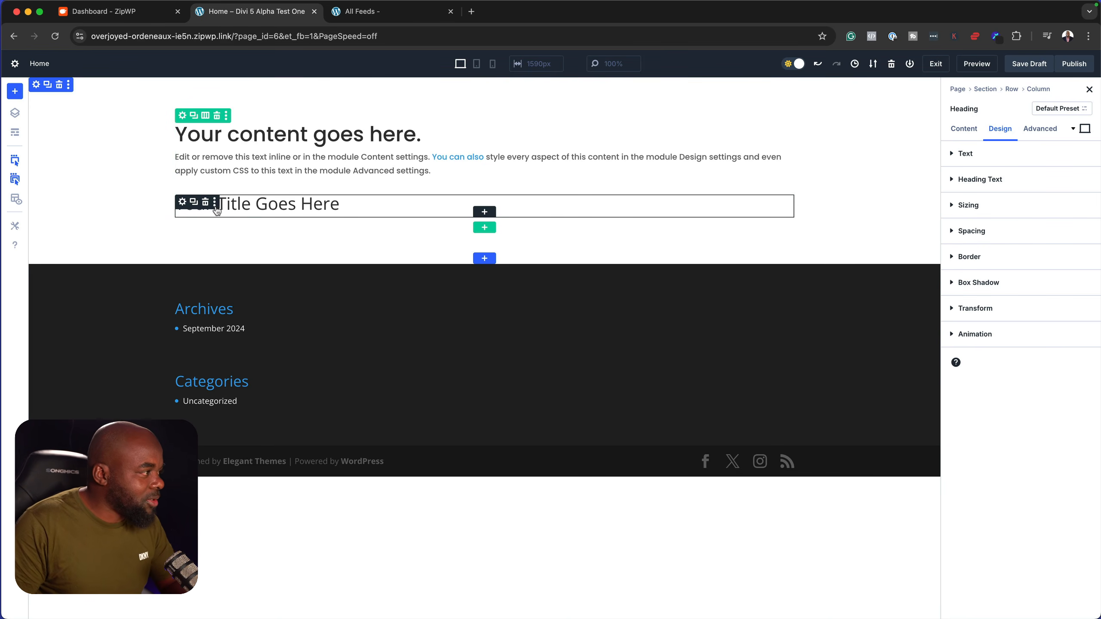
{"action": "left_click", "coordinate": [205, 203]}
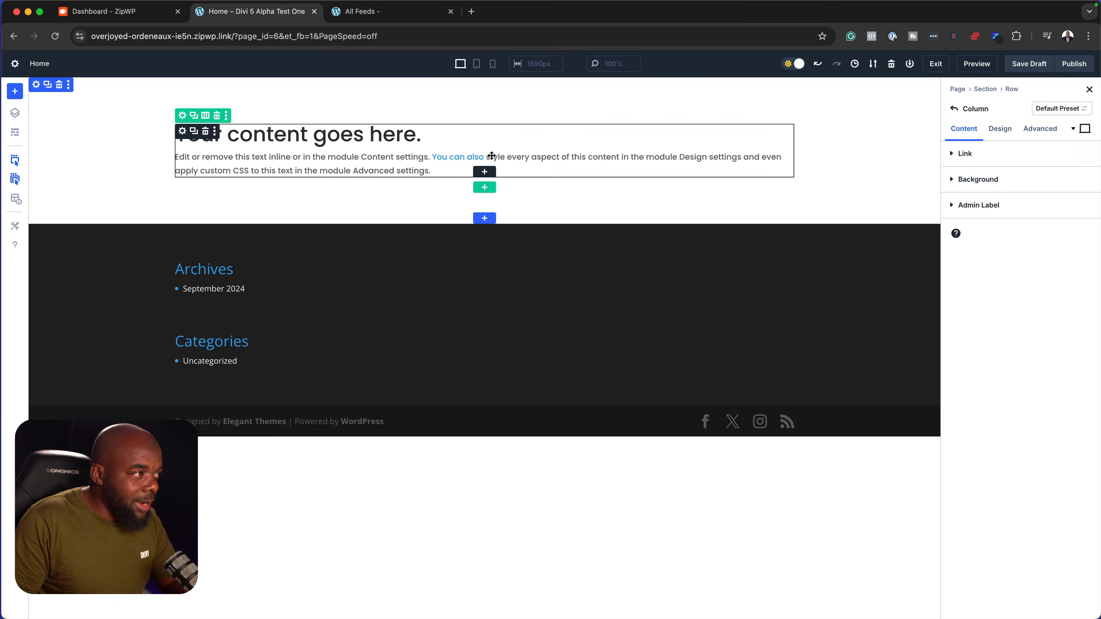
Insert a row of three equal columns below the Text module's row and add a Blurb module to its first column
{"action": "left_click", "coordinate": [484, 188]}
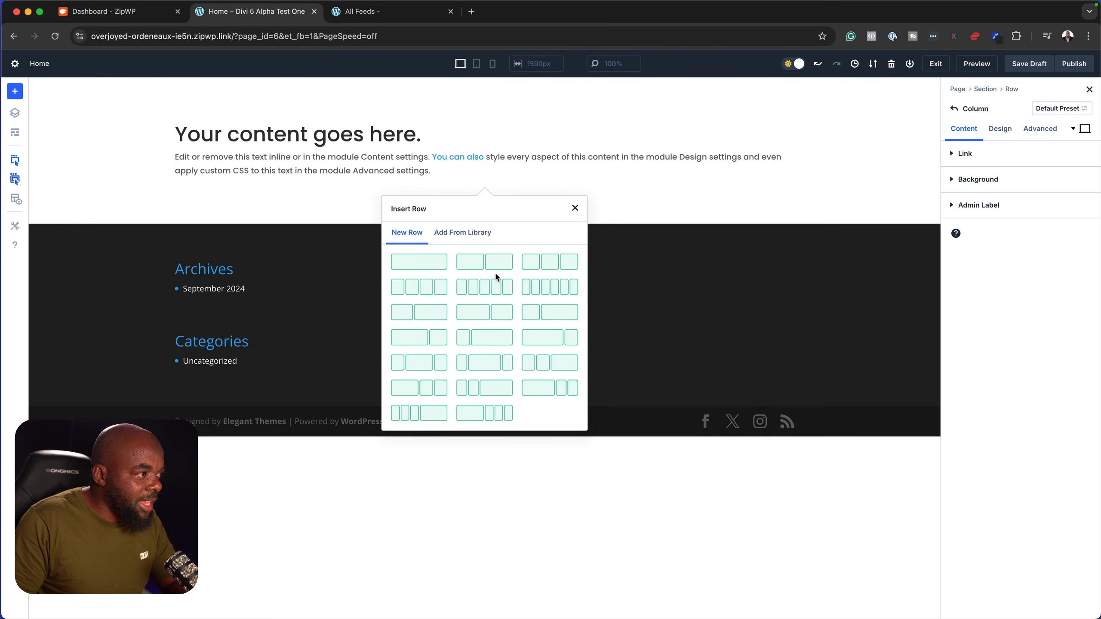
{"action": "left_click", "coordinate": [545, 265]}
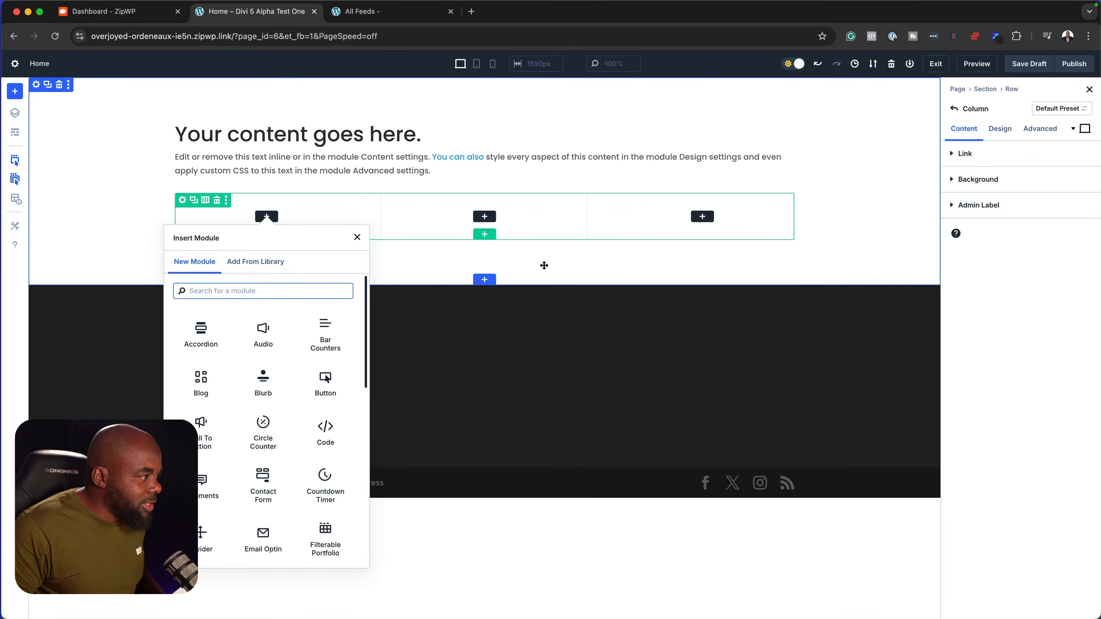
{"action": "left_click", "coordinate": [277, 383]}
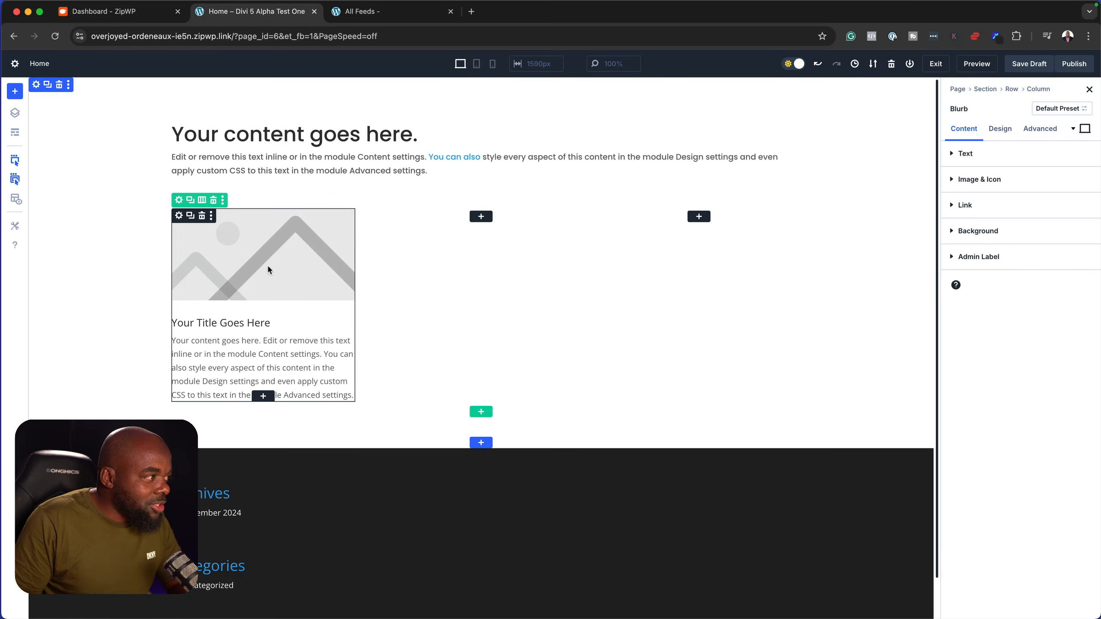
Make the Blurb use the map pin icon instead of an image and open its Image & Icon design settings
{"action": "left_click", "coordinate": [955, 180]}
{"action": "left_click", "coordinate": [967, 215]}
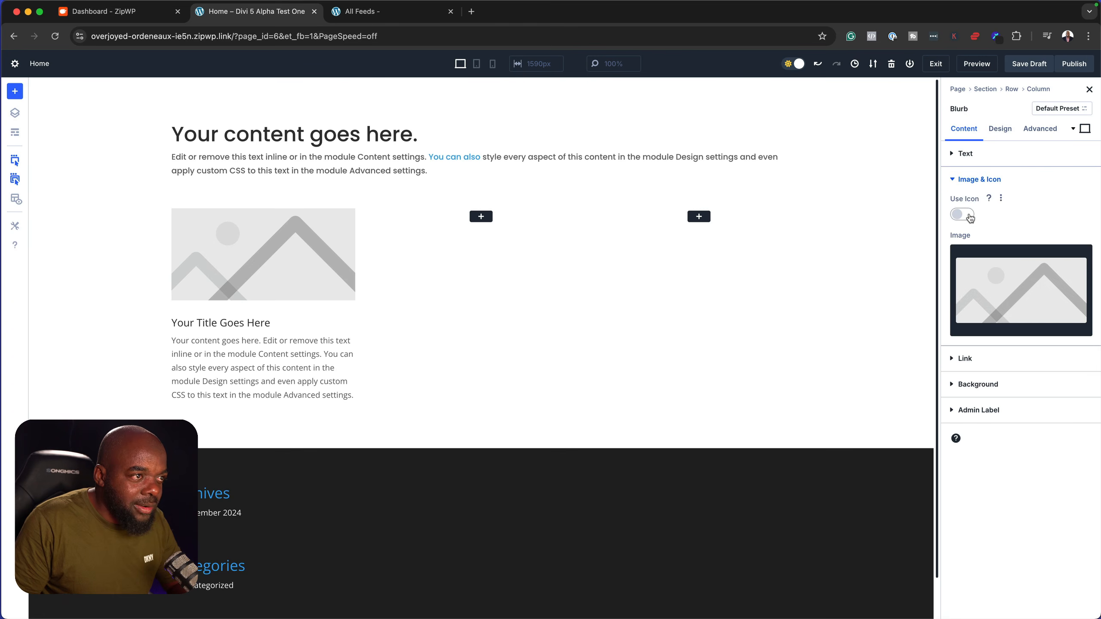
{"action": "scroll", "coordinate": [1021, 313], "scroll_direction": "down", "scroll_amount": 5}
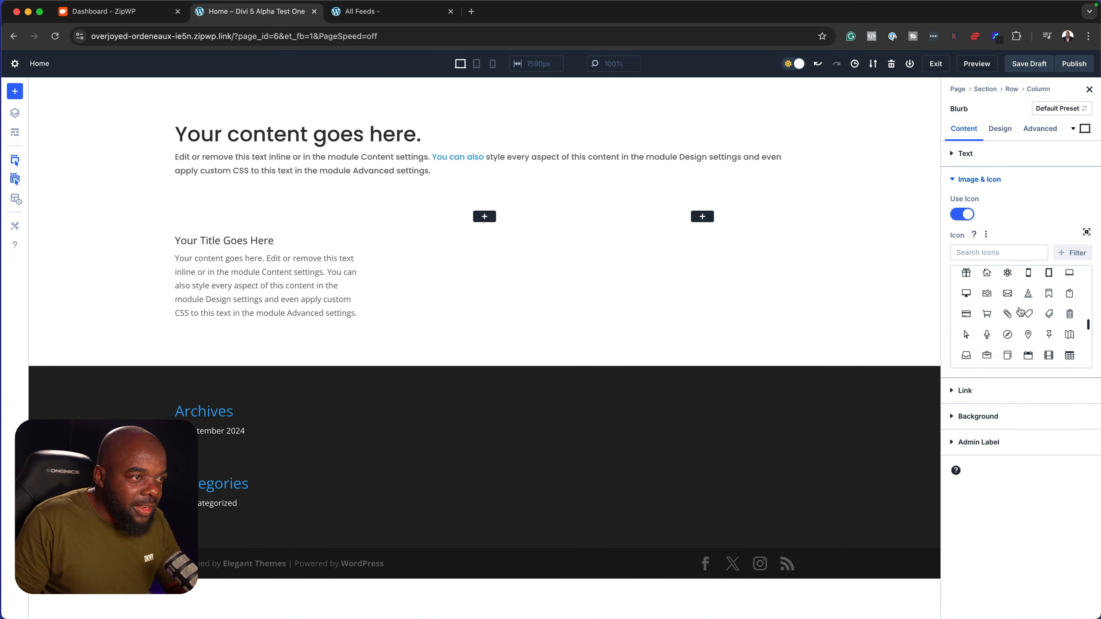
{"action": "left_click", "coordinate": [1030, 337]}
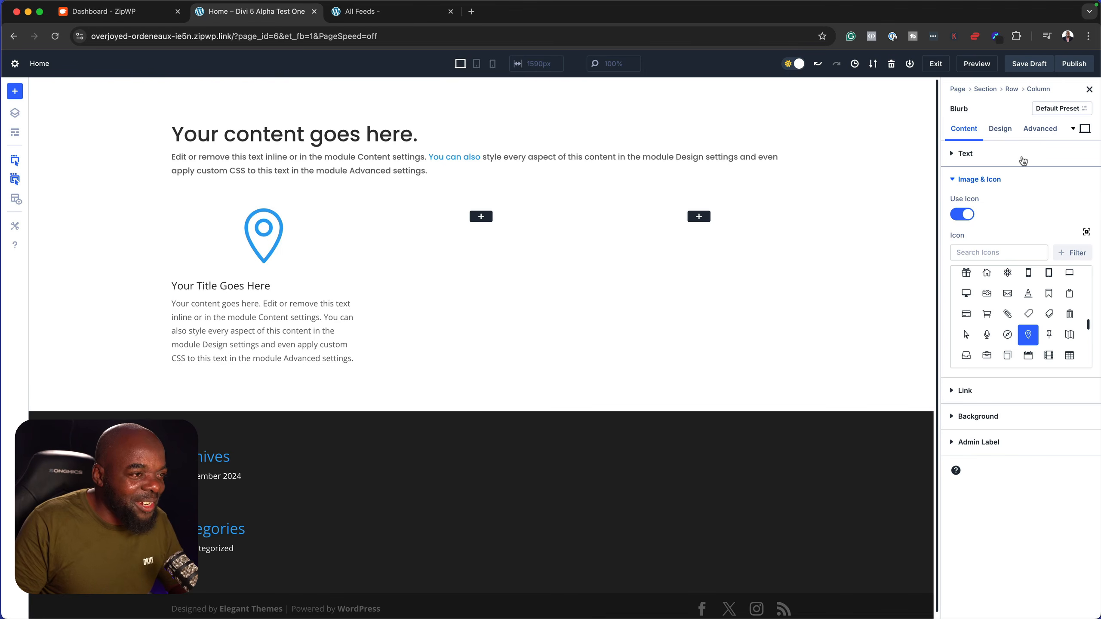
{"action": "left_click", "coordinate": [1001, 130]}
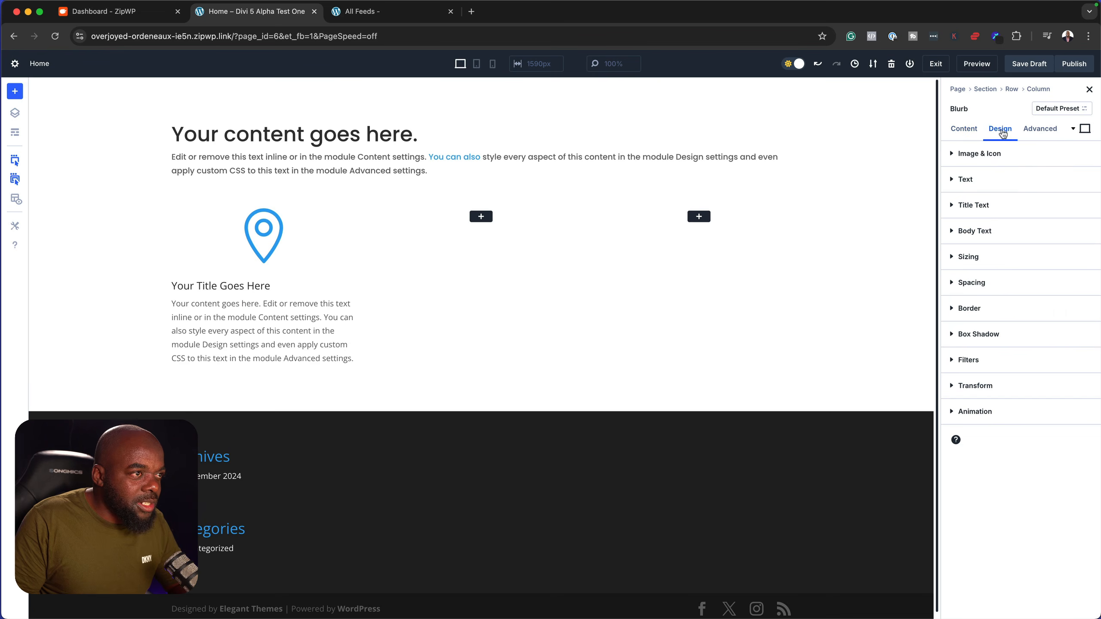
{"action": "left_click", "coordinate": [994, 158]}
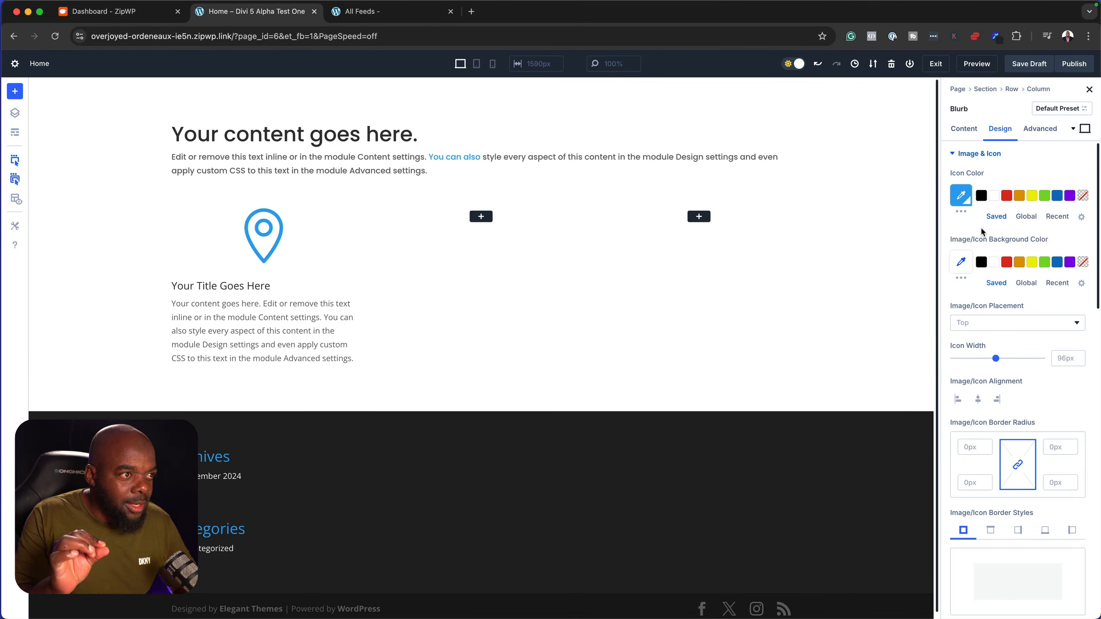
Try to set the Blurb's icon color to the custom blue #2867d3
{"action": "left_click", "coordinate": [1025, 216]}
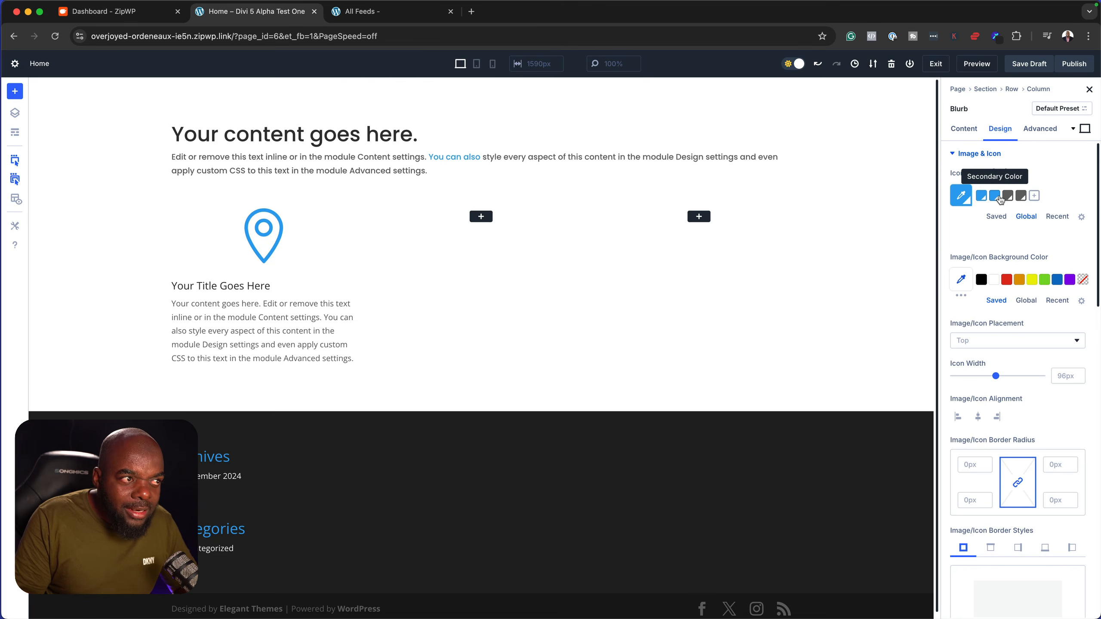
{"action": "left_click", "coordinate": [964, 199]}
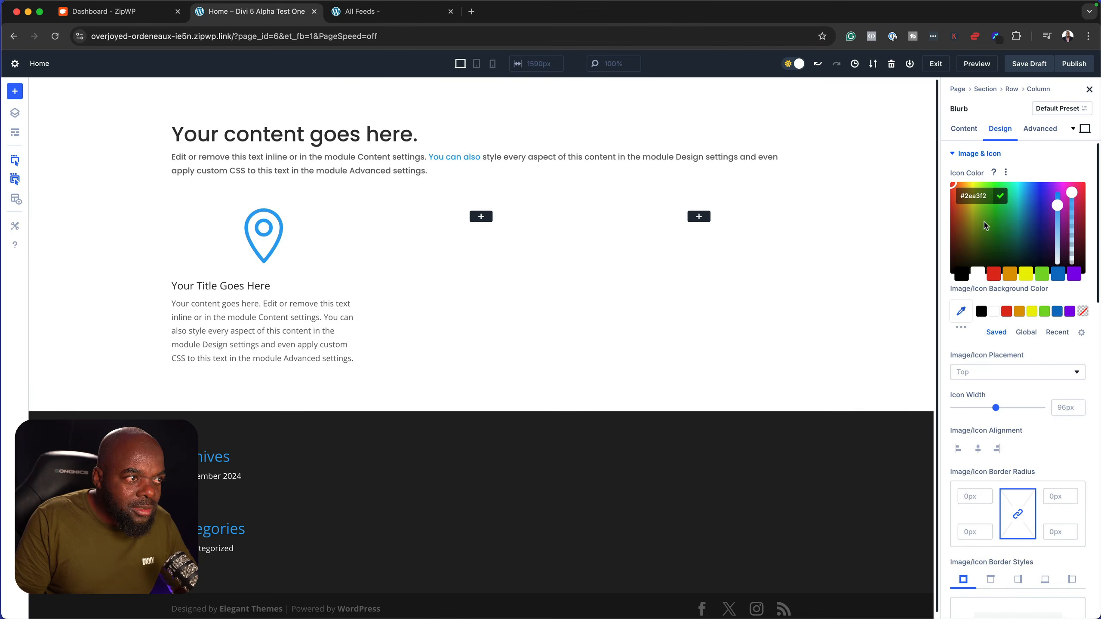
{"action": "left_click", "coordinate": [963, 225]}
{"action": "left_click", "coordinate": [1088, 294]}
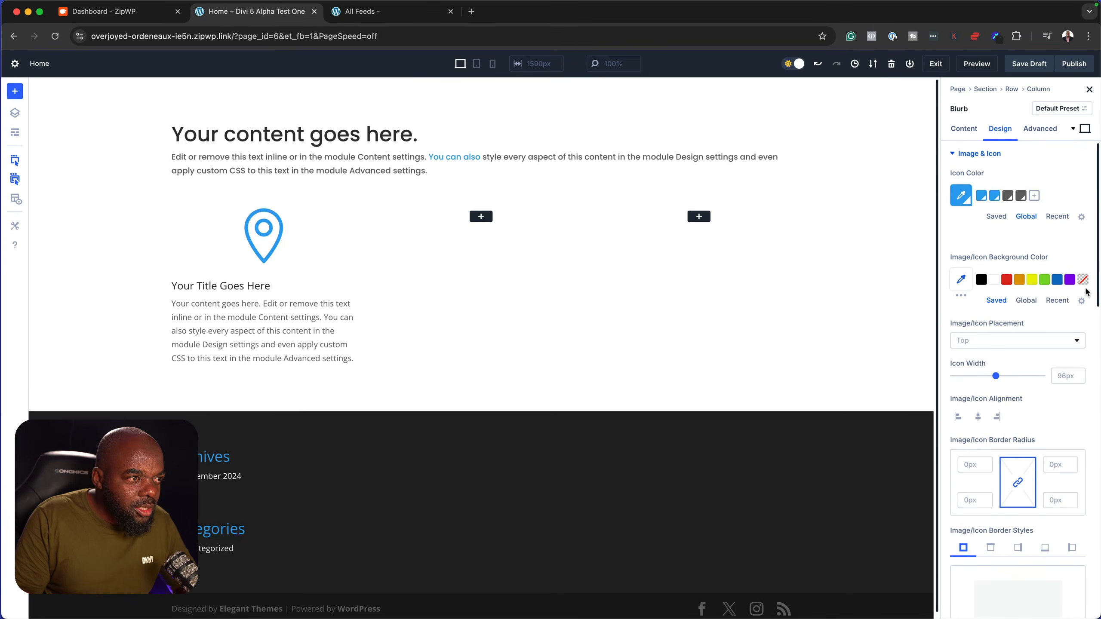
{"action": "left_click", "coordinate": [960, 196]}
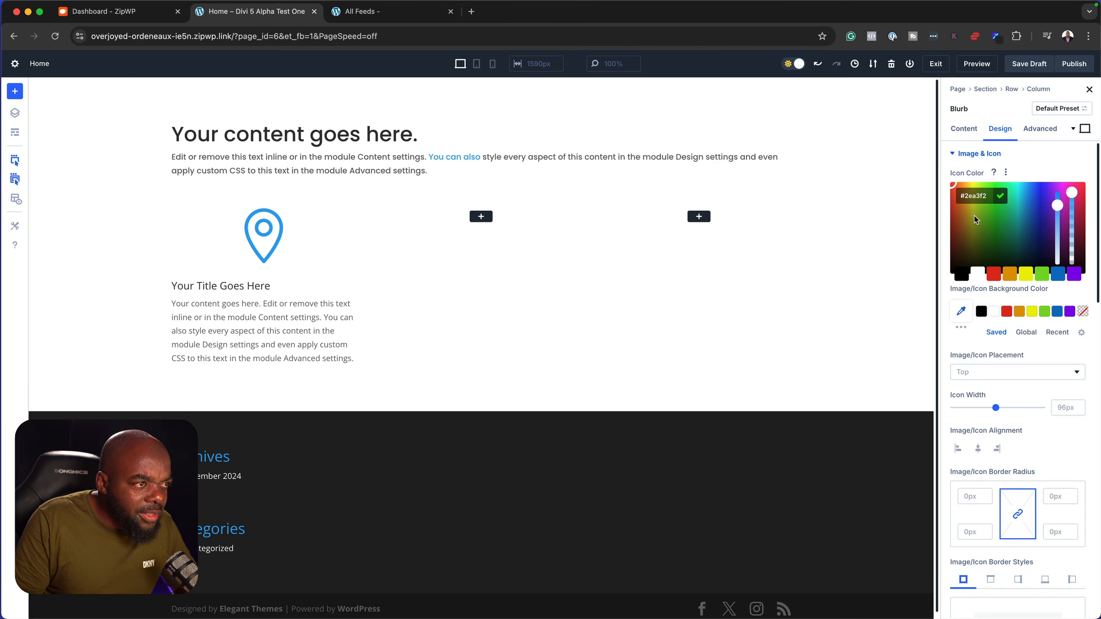
{"action": "left_click", "coordinate": [1033, 202]}
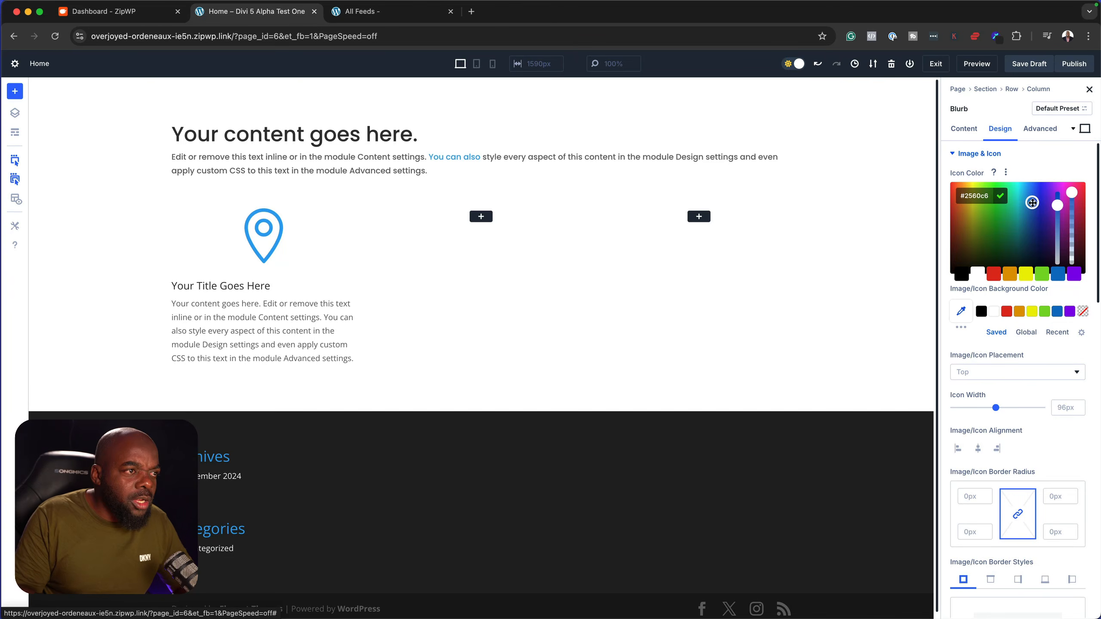
{"action": "left_click_drag", "start_coordinate": [1032, 202], "coordinate": [1032, 197]}
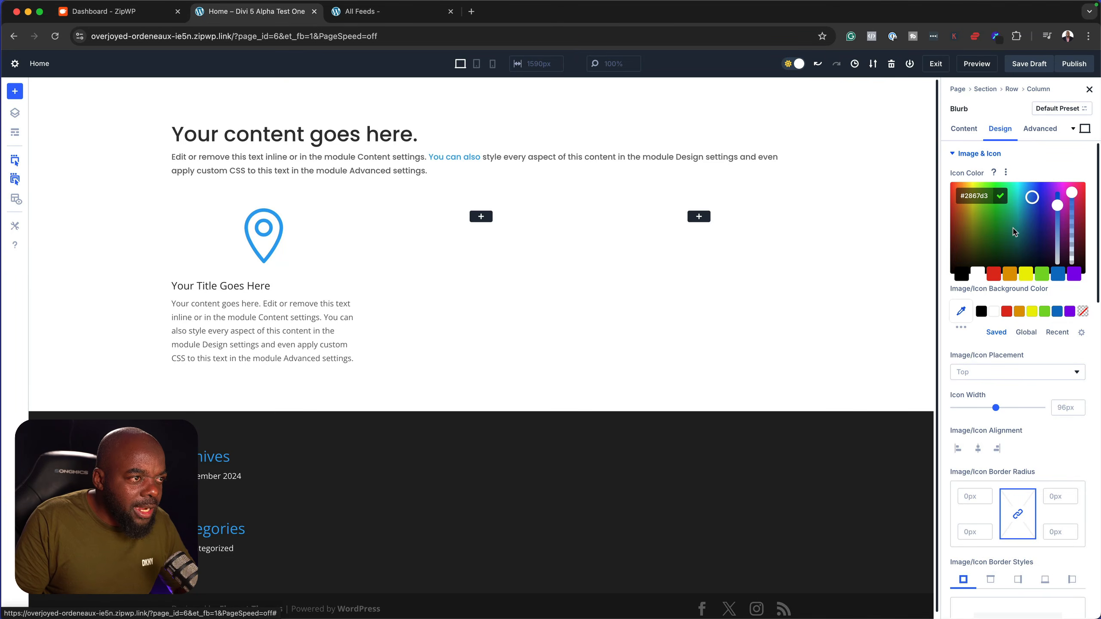
{"action": "left_click", "coordinate": [1002, 198]}
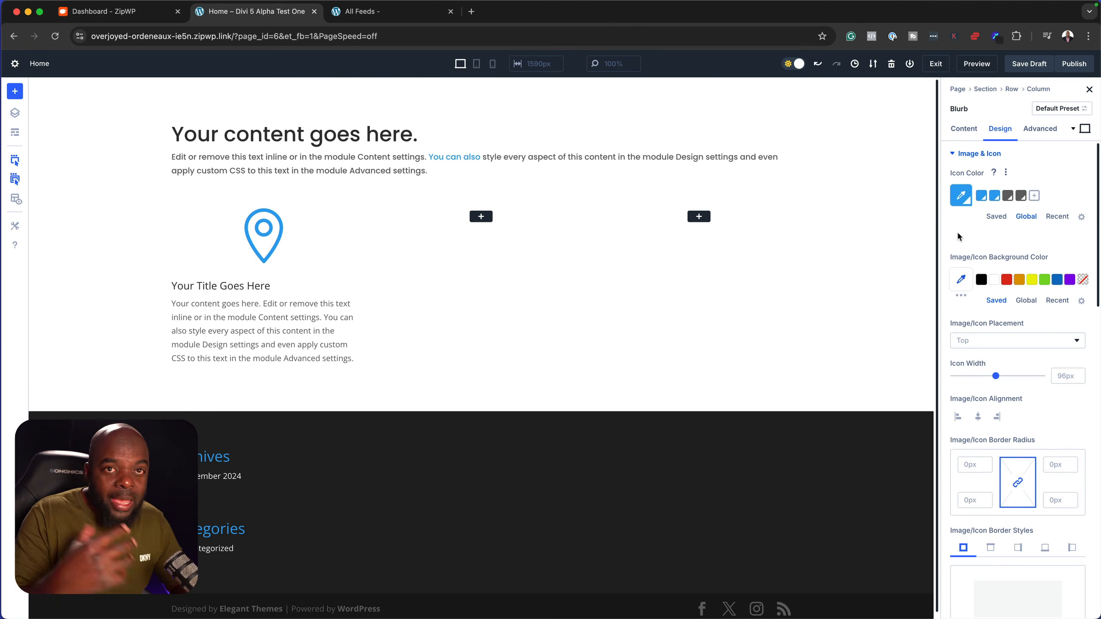
{"action": "left_click", "coordinate": [997, 217]}
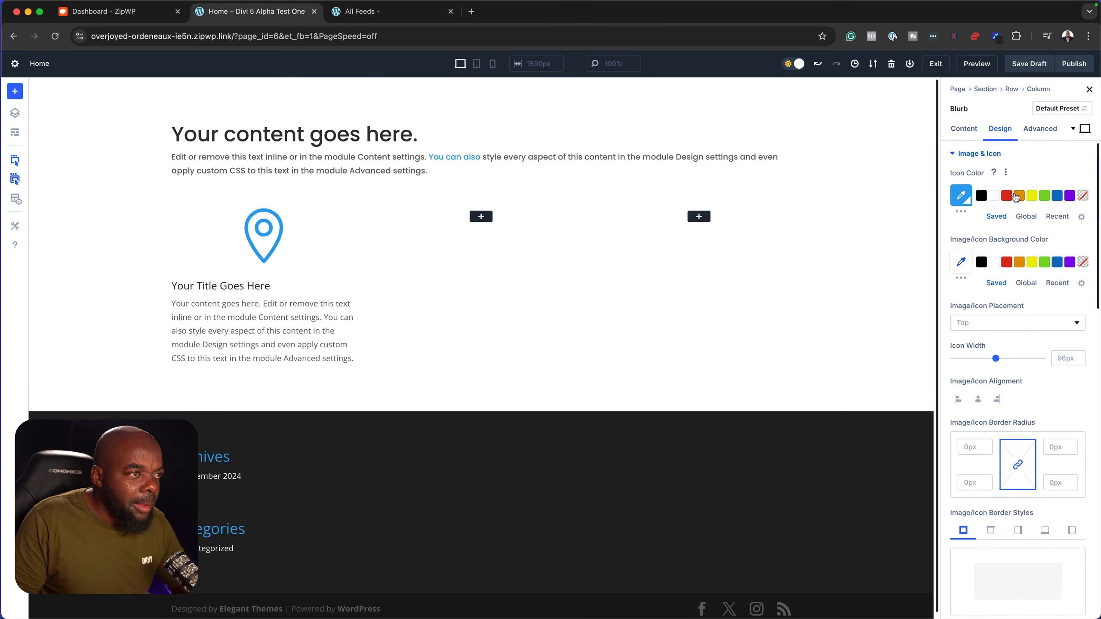
Set the Blurb's icon width to 50px in its Image & Icon design settings
{"action": "left_click_drag", "start_coordinate": [996, 359], "coordinate": [975, 361]}
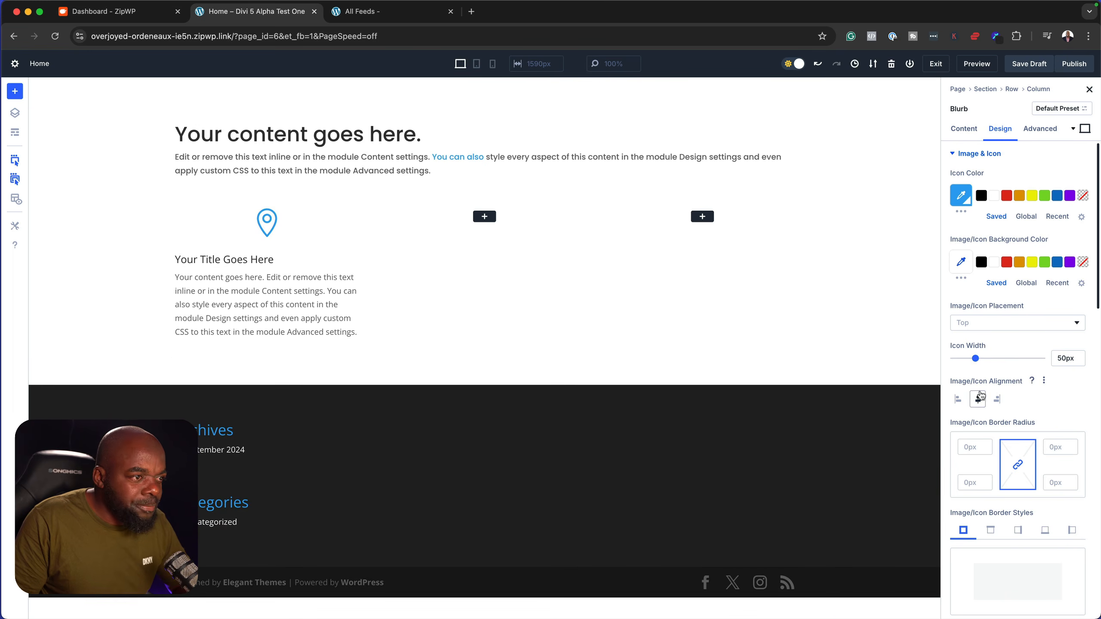
{"action": "scroll", "coordinate": [1033, 398], "scroll_direction": "down", "scroll_amount": 5}
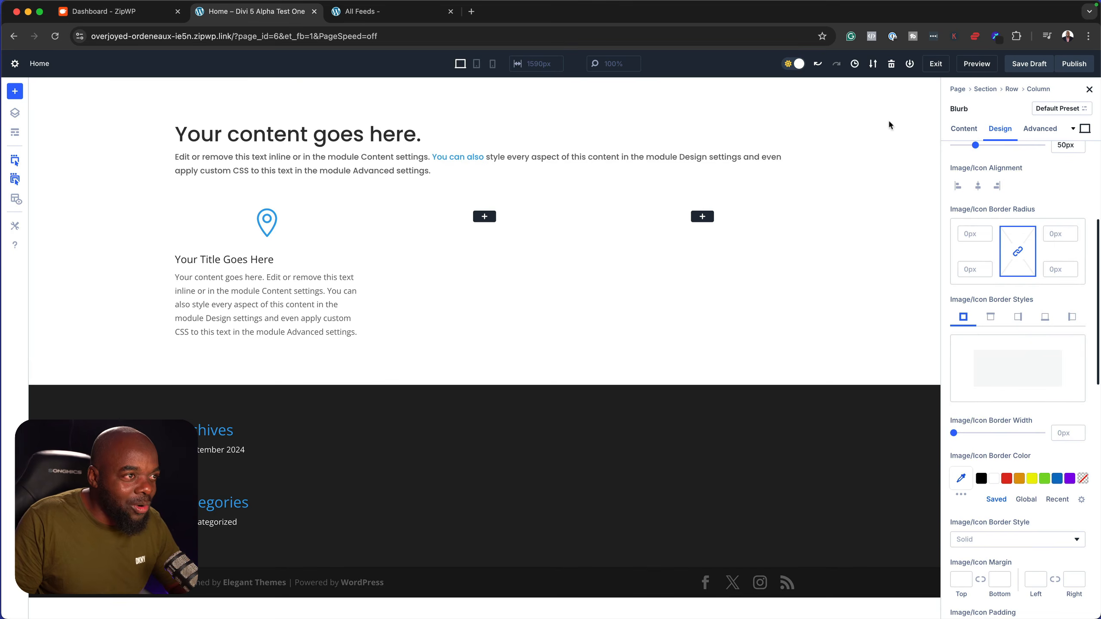
{"action": "scroll", "coordinate": [1033, 234], "scroll_direction": "up", "scroll_amount": 5}
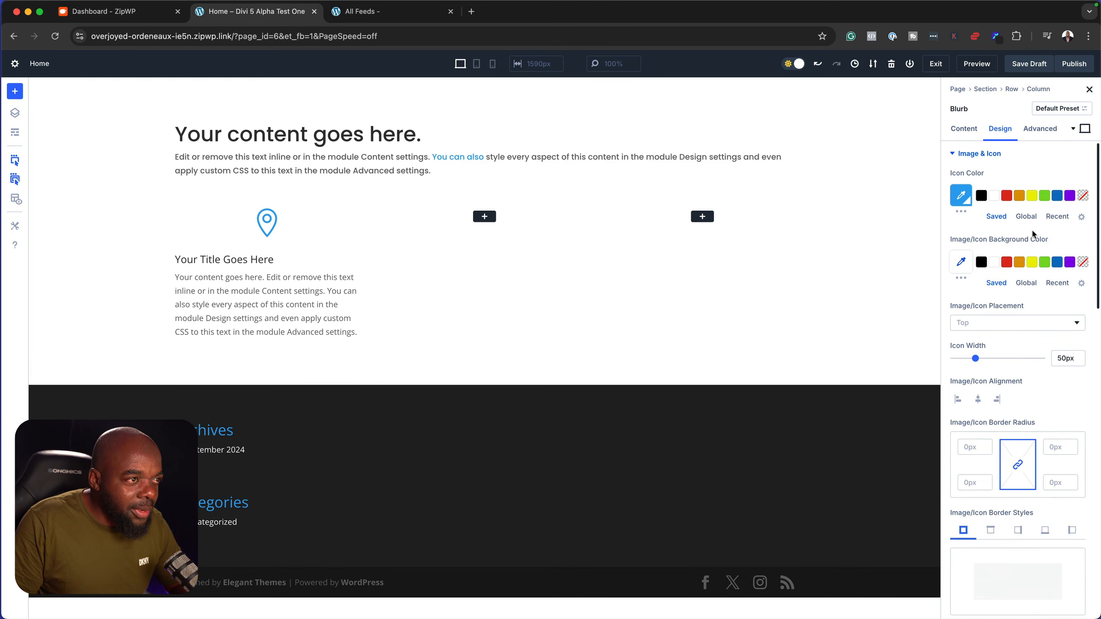
{"action": "left_click", "coordinate": [955, 155]}
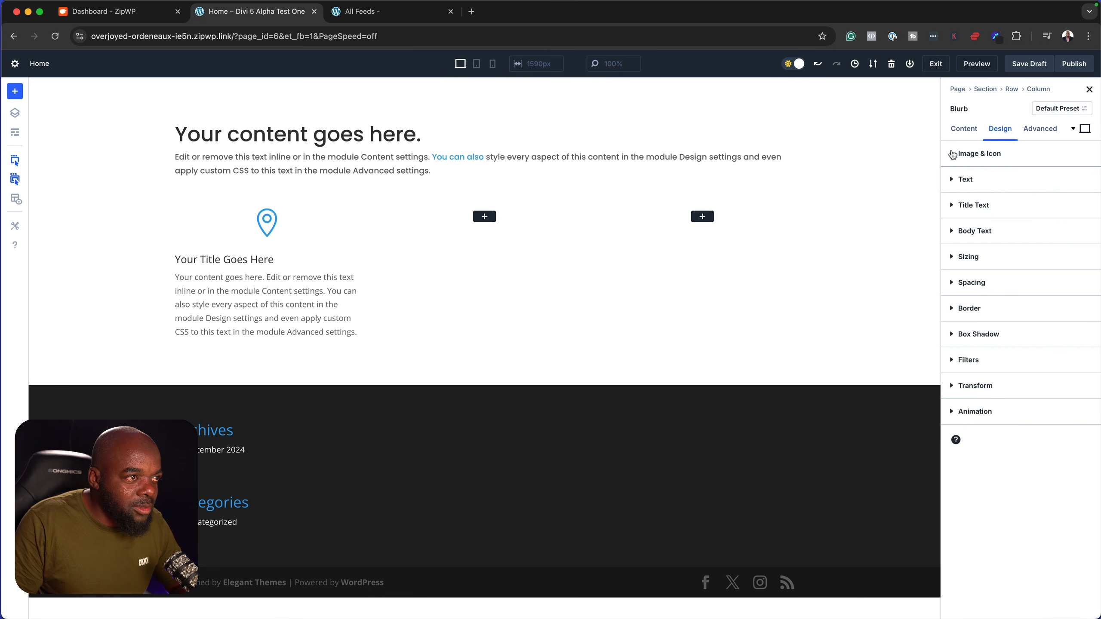
Center the Blurb's title text and set its title font to Poppins
{"action": "left_click", "coordinate": [953, 206]}
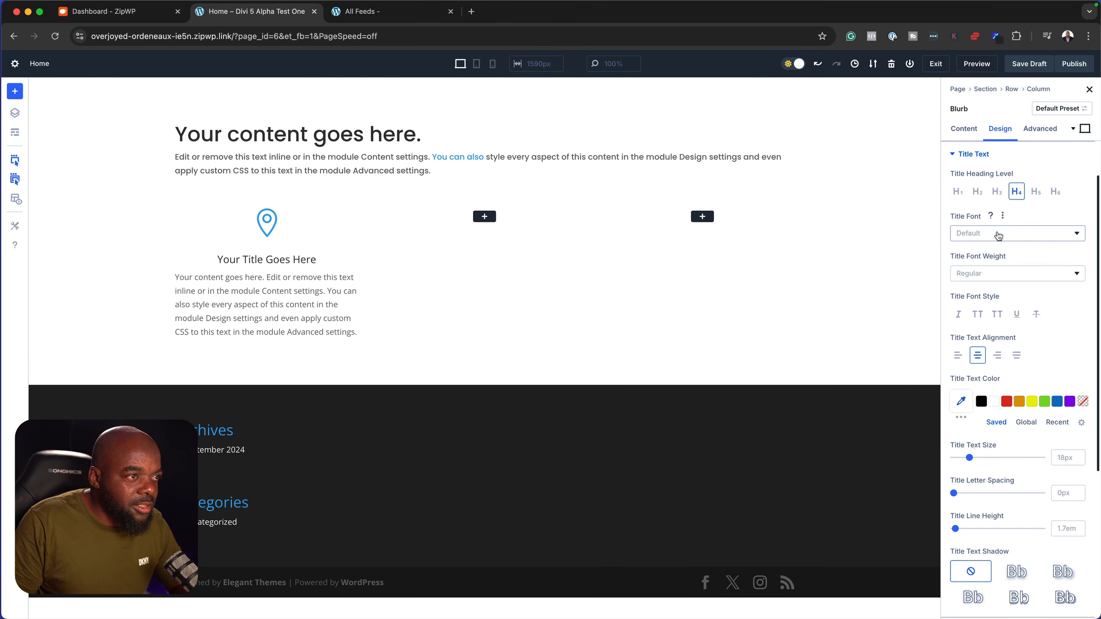
{"action": "left_click", "coordinate": [998, 234]}
{"action": "key", "text": "Escape"}
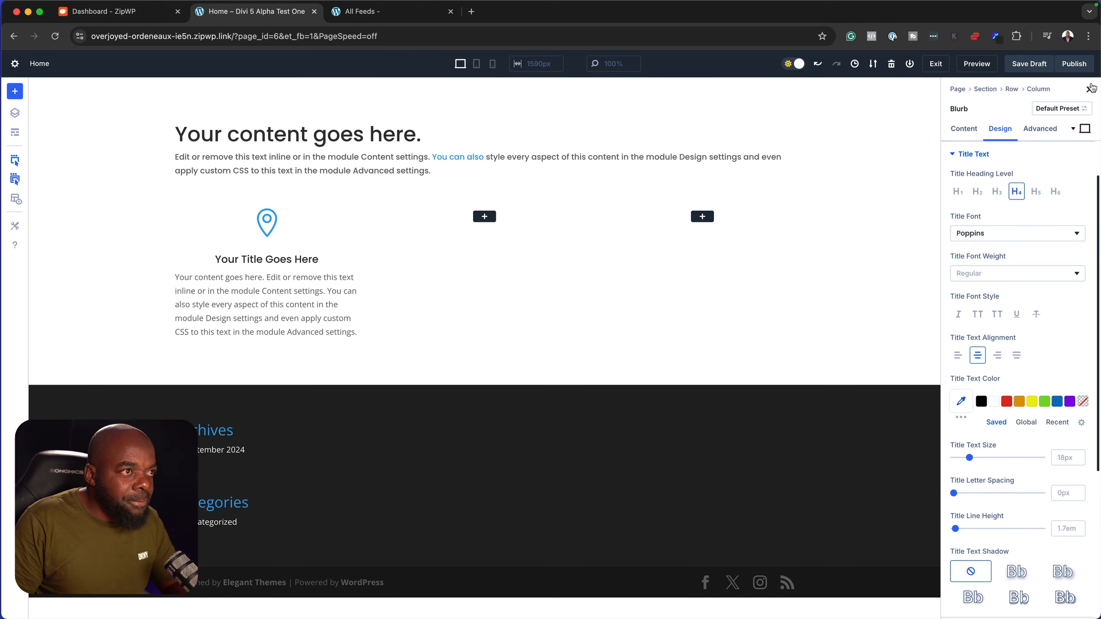
Publish the Home page and exit the builder to the live page
{"action": "left_click", "coordinate": [1079, 63]}
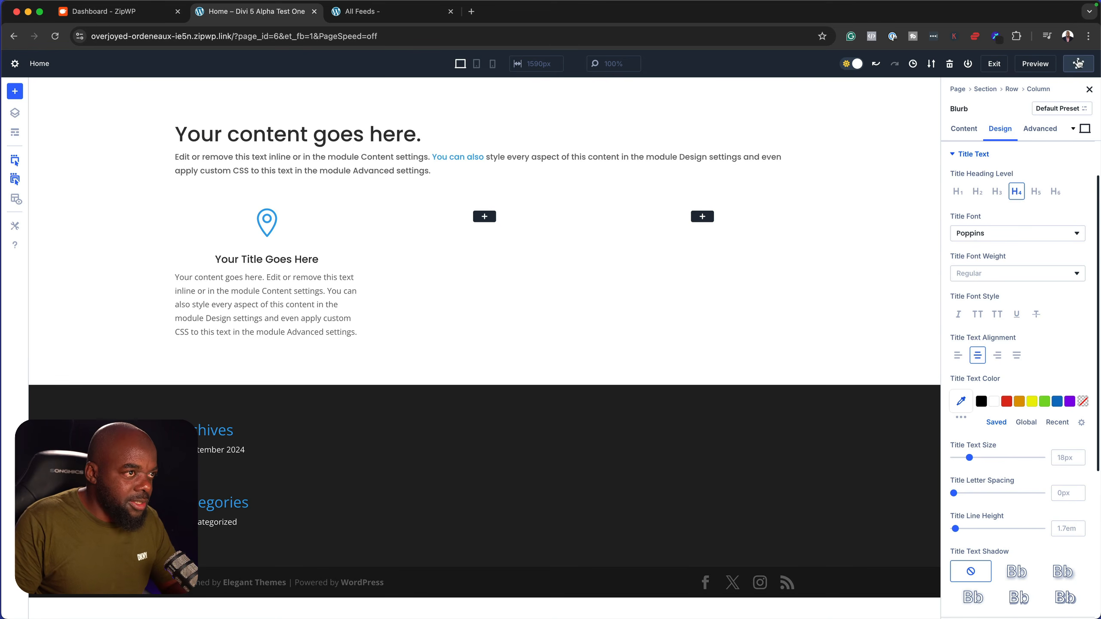
{"action": "left_click", "coordinate": [994, 64]}
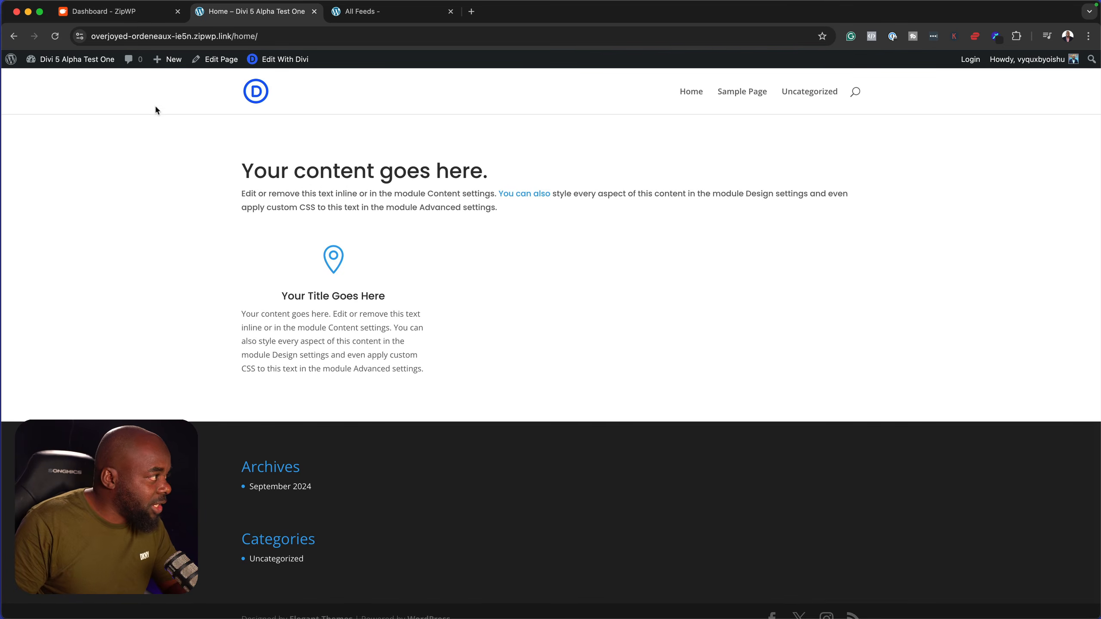
Open the Typography options in the Divi theme customizer's General Settings from the WordPress dashboard
{"action": "mouse_move", "coordinate": [56, 62]}
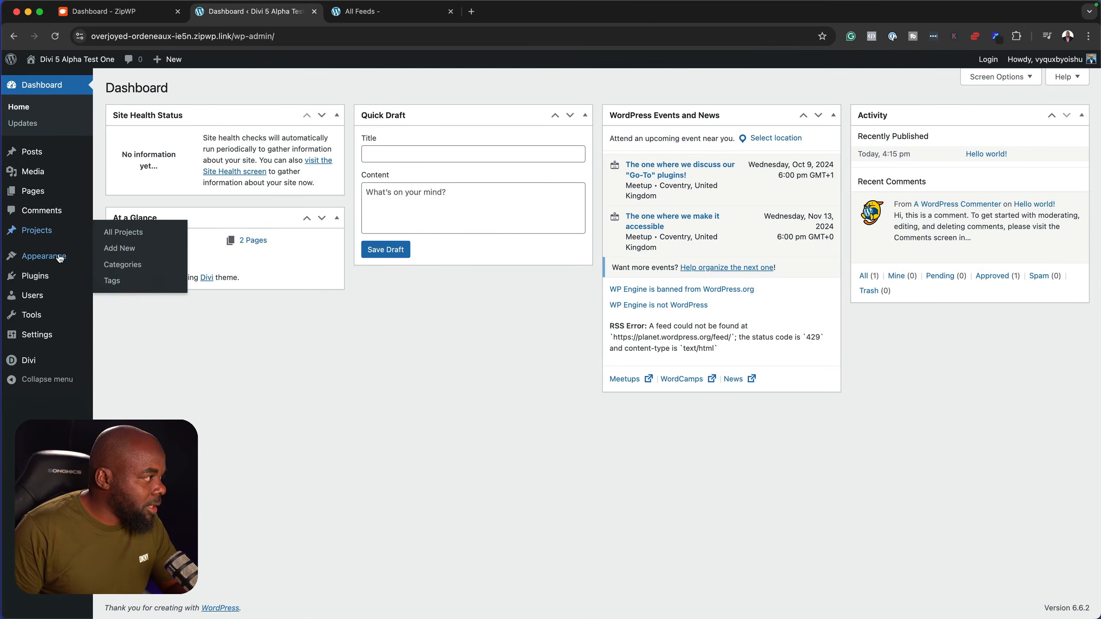
{"action": "mouse_move", "coordinate": [57, 263]}
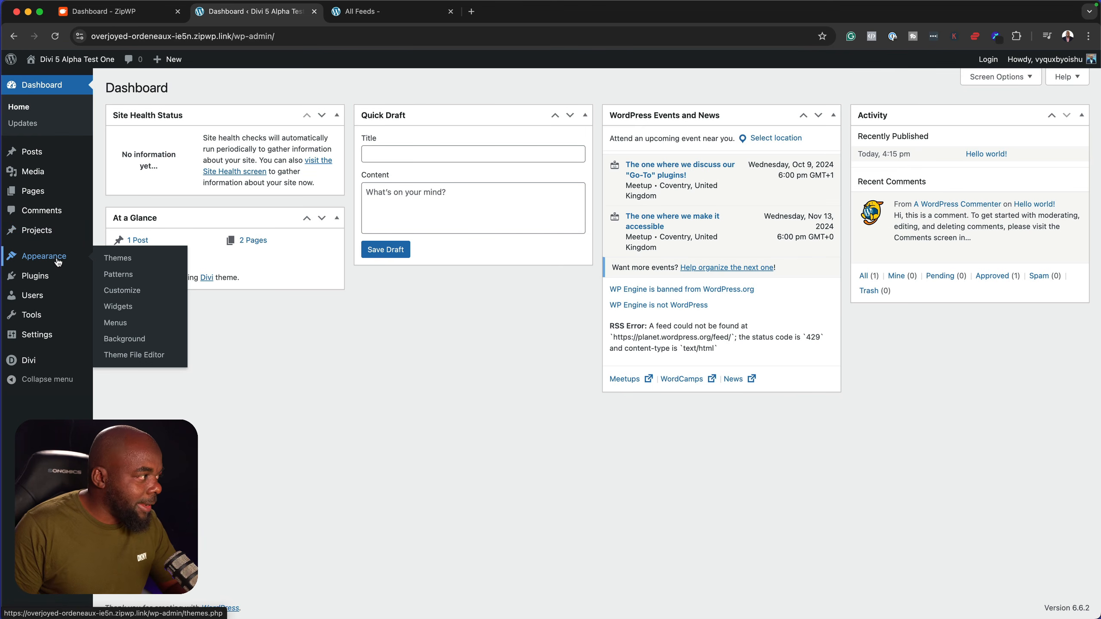
{"action": "left_click", "coordinate": [129, 260]}
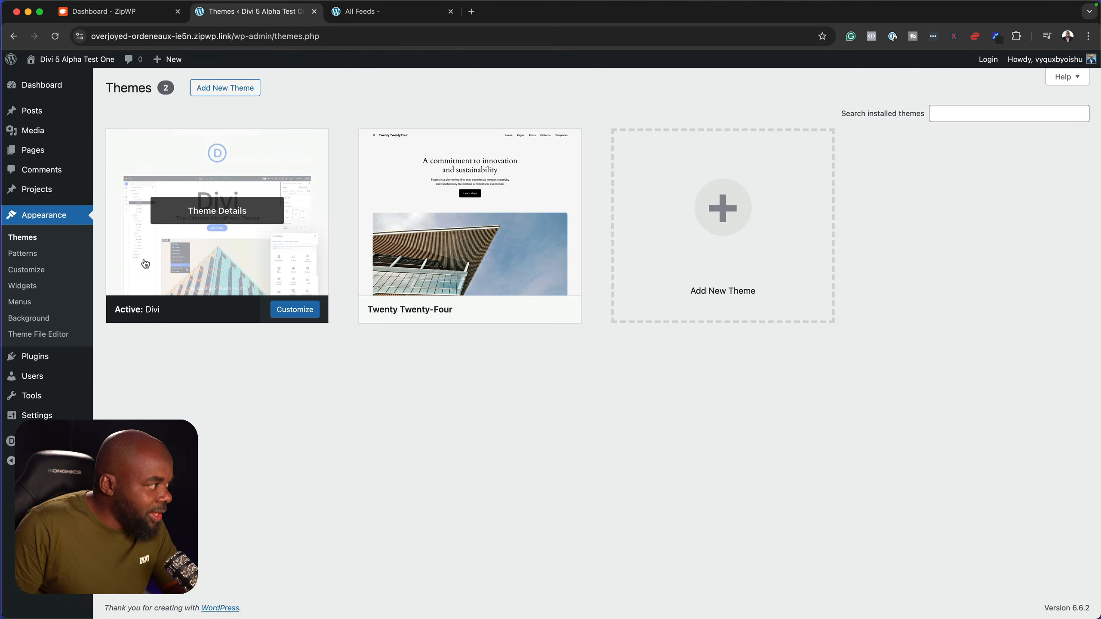
{"action": "left_click", "coordinate": [297, 309]}
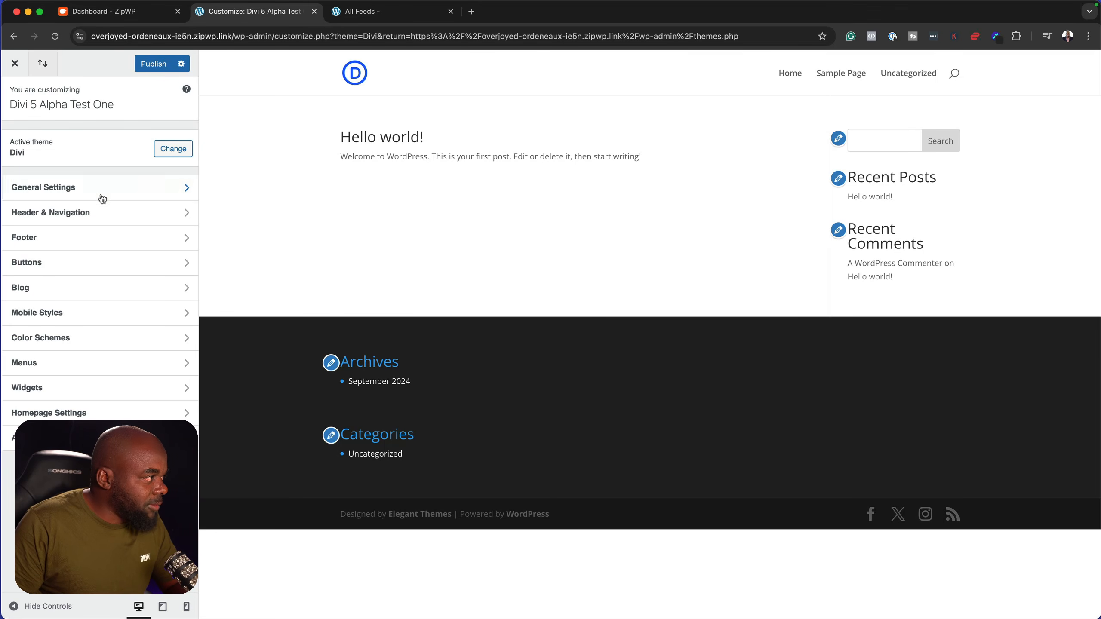
{"action": "left_click", "coordinate": [89, 191]}
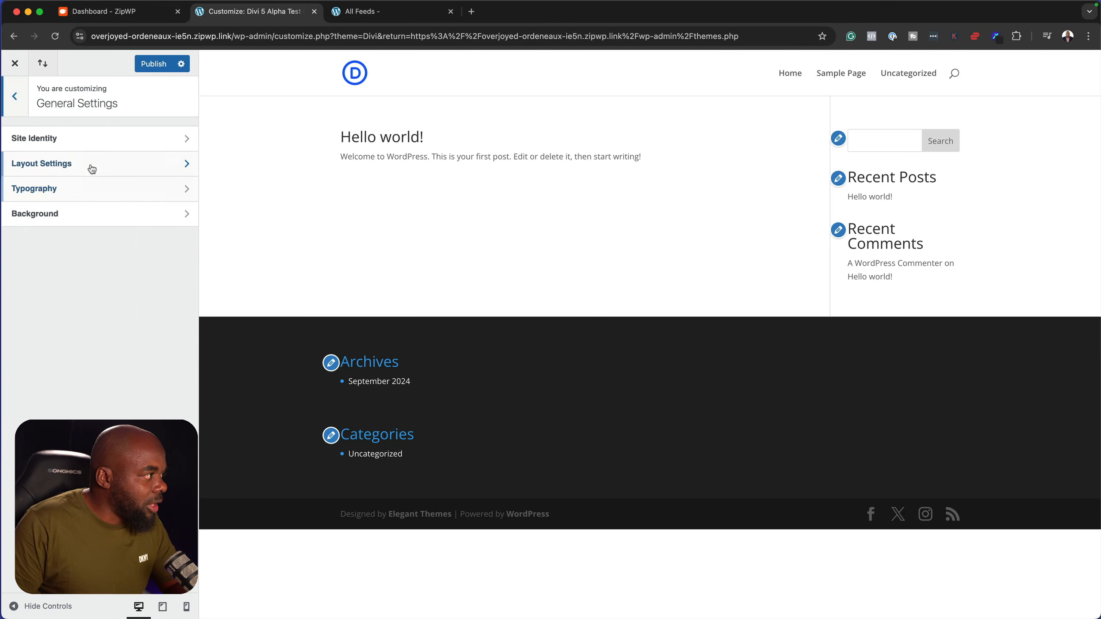
{"action": "left_click", "coordinate": [78, 194]}
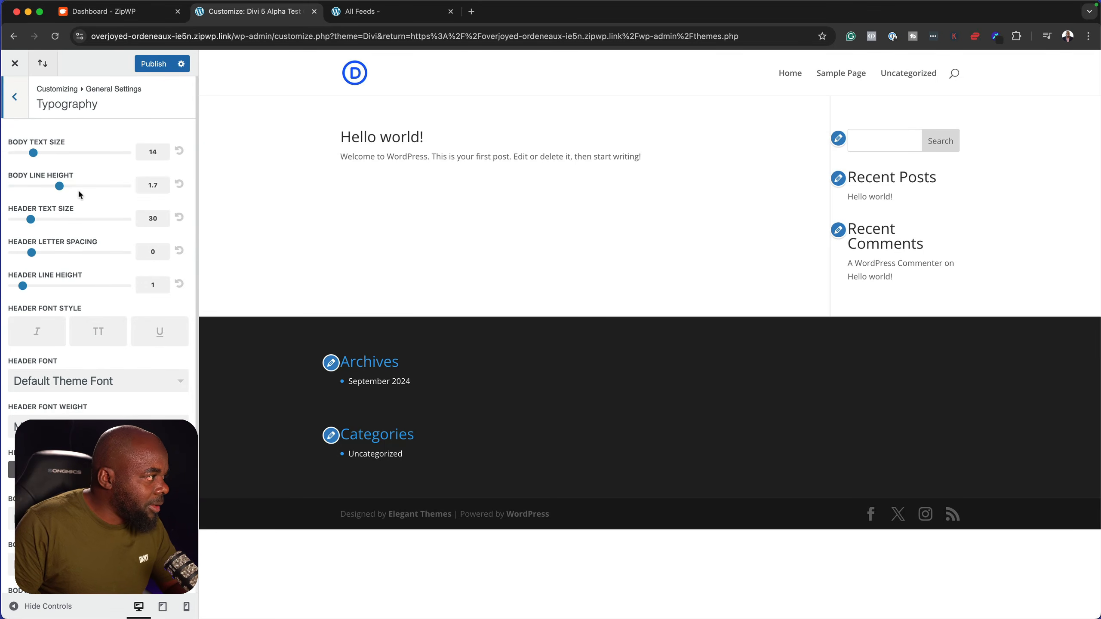
Set the body text size to 17 and the header font to Poppins in the Typography settings
{"action": "double_click", "coordinate": [162, 152]}
{"action": "type", "text": "17"}
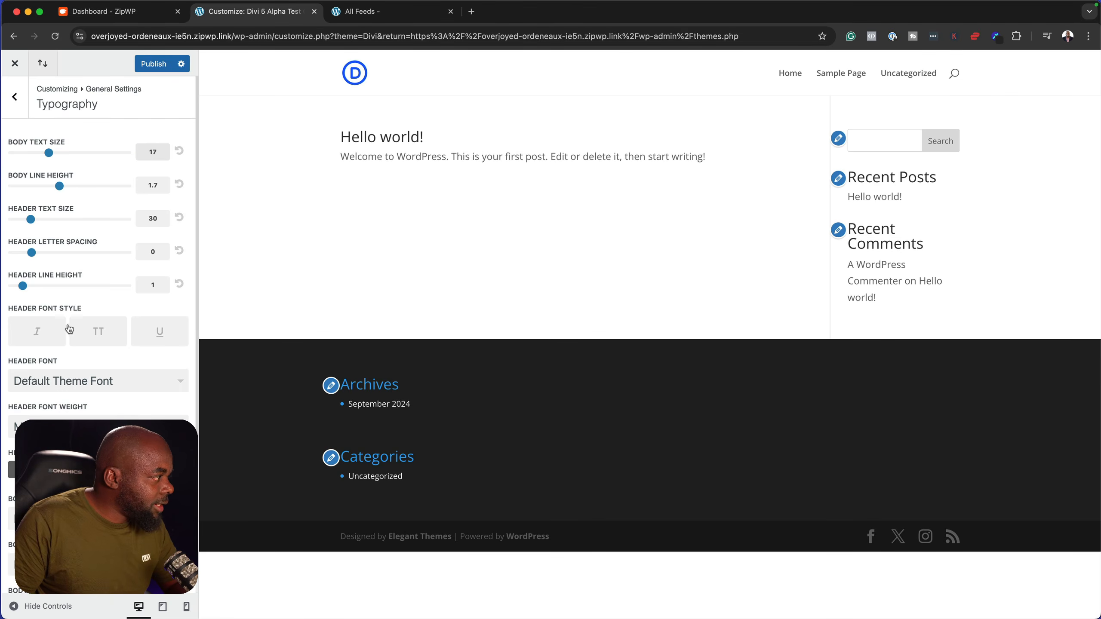
{"action": "scroll", "coordinate": [107, 377], "scroll_direction": "down", "scroll_amount": 2}
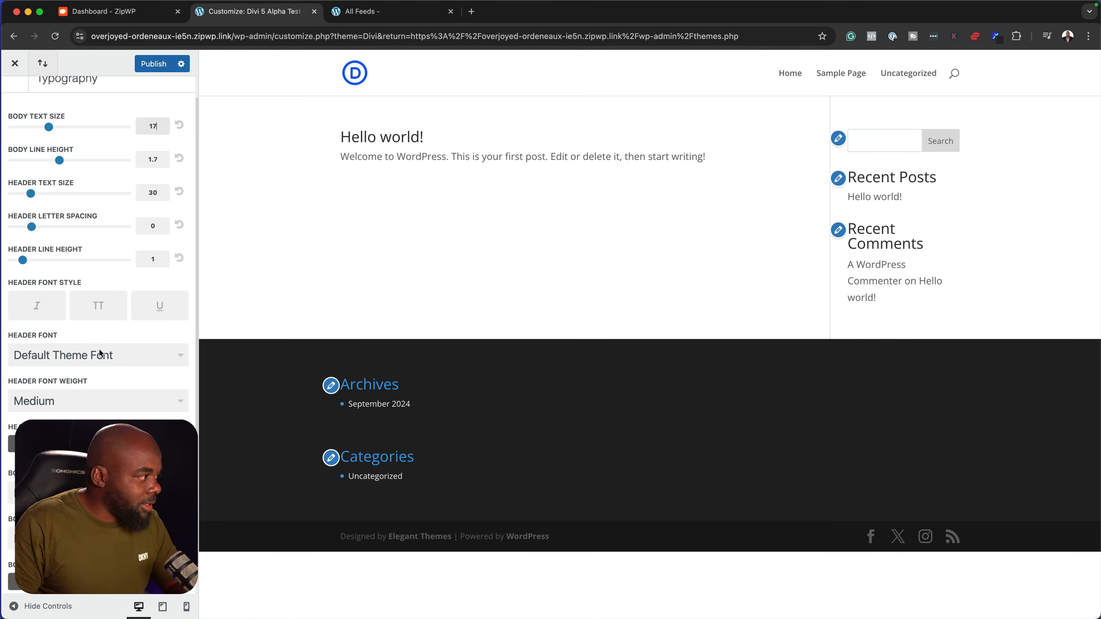
{"action": "left_click", "coordinate": [107, 360]}
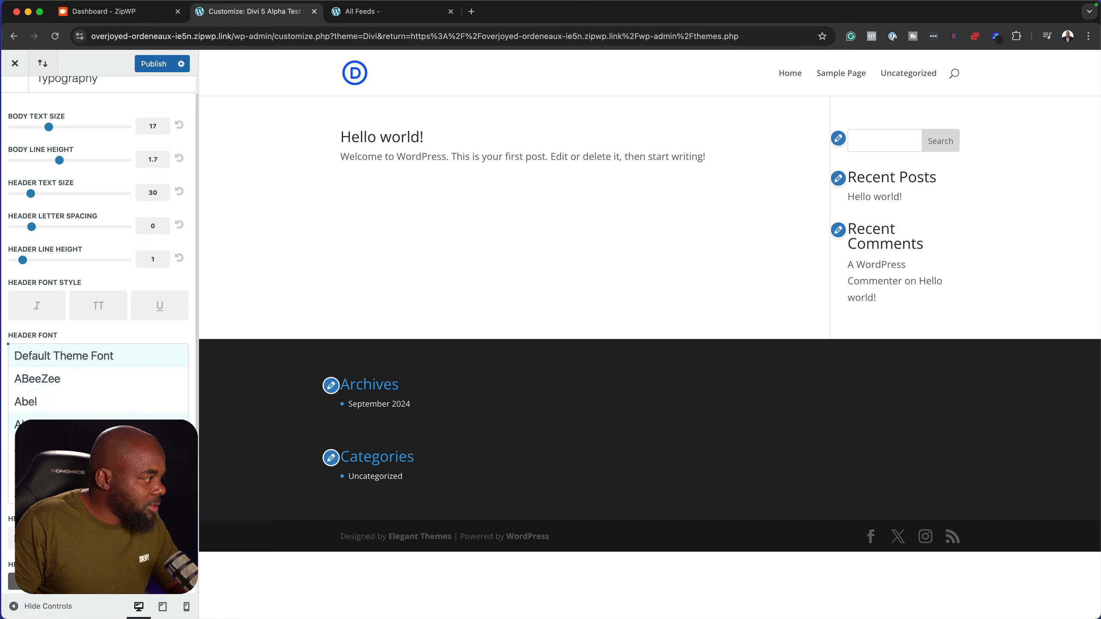
{"action": "scroll", "coordinate": [99, 390], "scroll_direction": "down", "scroll_amount": 20}
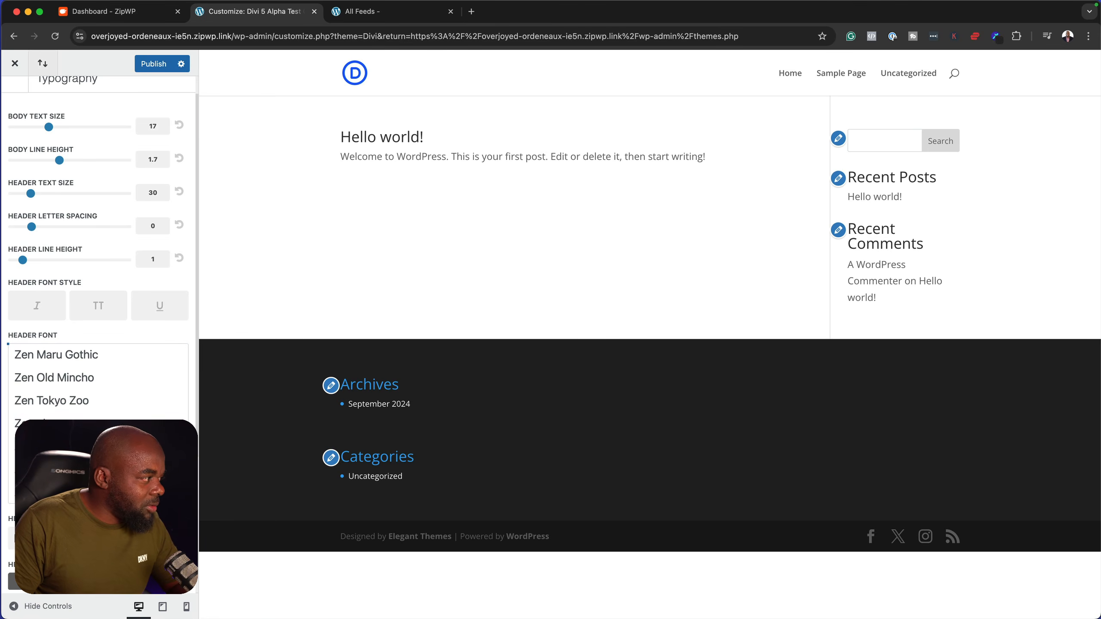
{"action": "scroll", "coordinate": [106, 305], "scroll_direction": "down", "scroll_amount": 5}
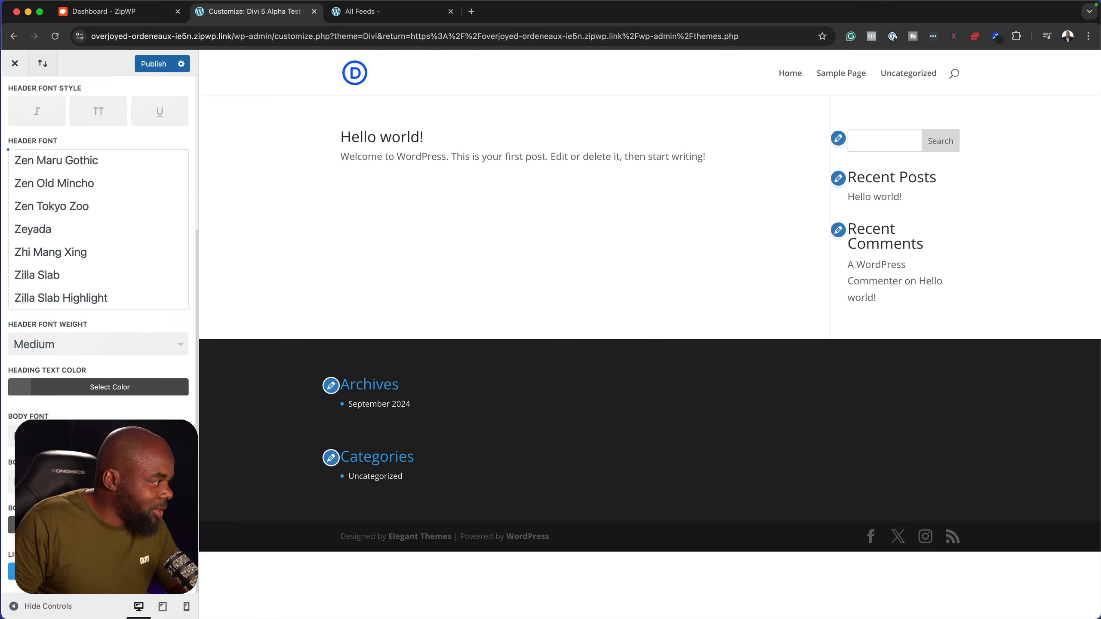
{"action": "scroll", "coordinate": [105, 304], "scroll_direction": "up", "scroll_amount": 20}
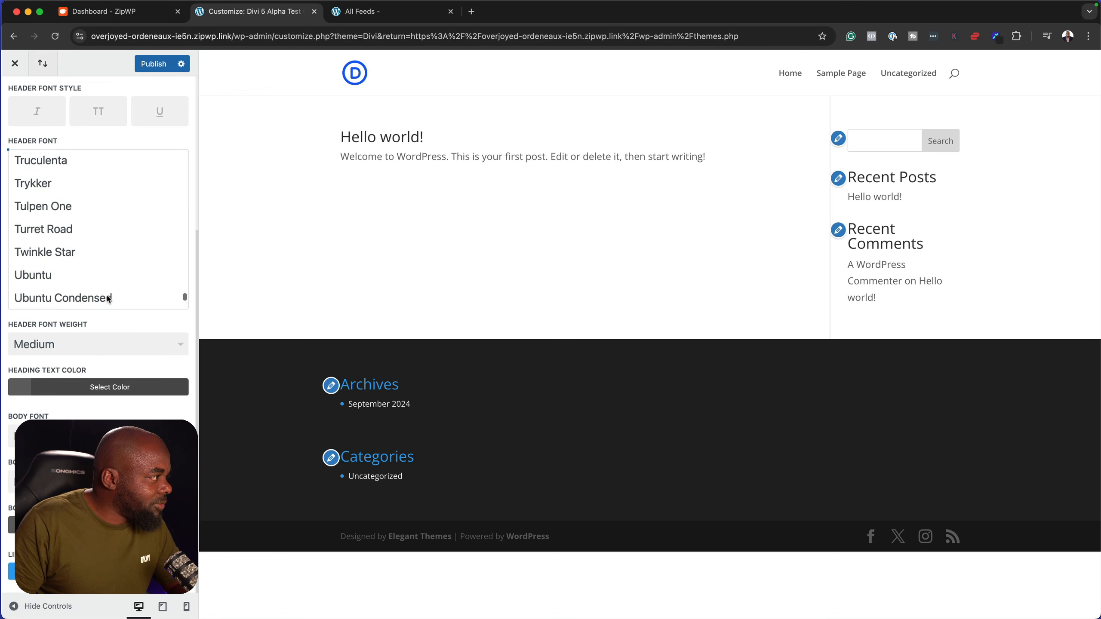
{"action": "scroll", "coordinate": [107, 298], "scroll_direction": "up", "scroll_amount": 15}
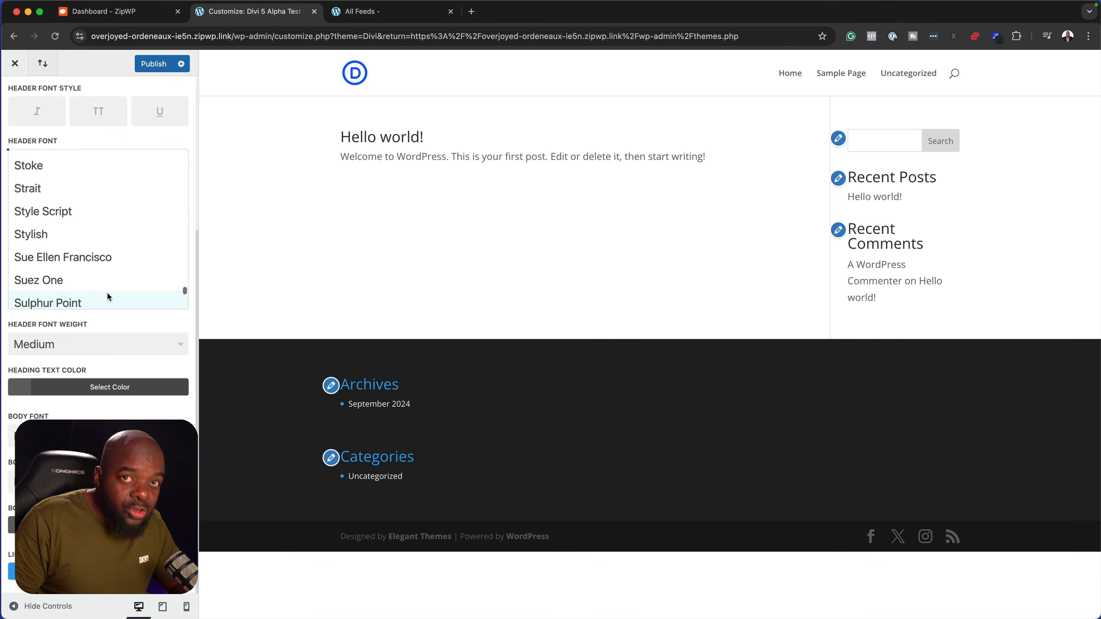
{"action": "scroll", "coordinate": [108, 297], "scroll_direction": "up", "scroll_amount": 15}
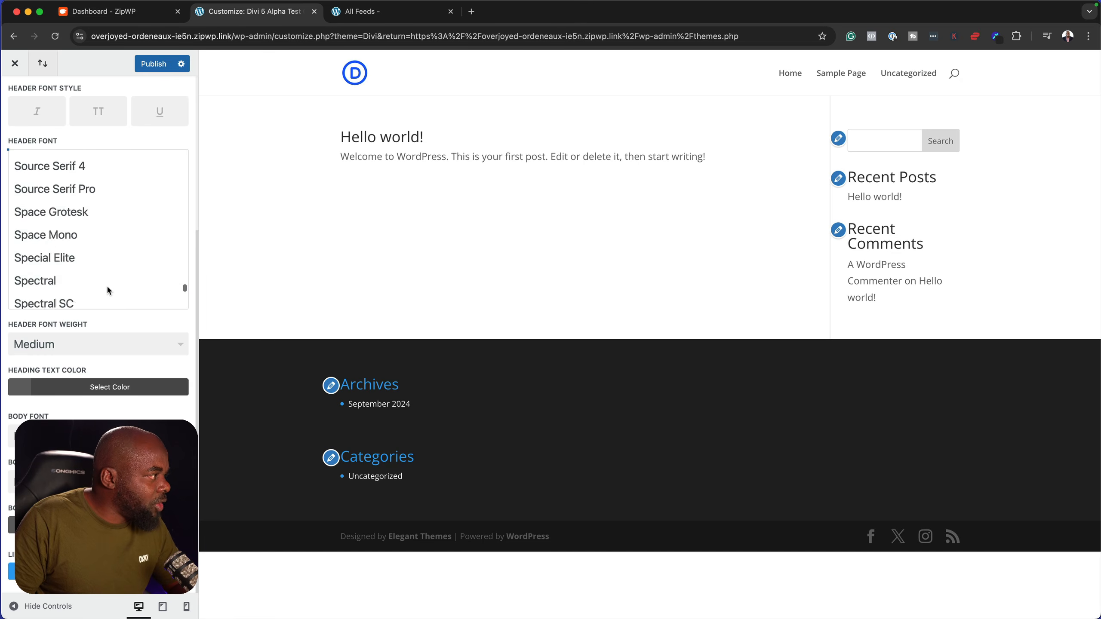
{"action": "scroll", "coordinate": [108, 292], "scroll_direction": "up", "scroll_amount": 15}
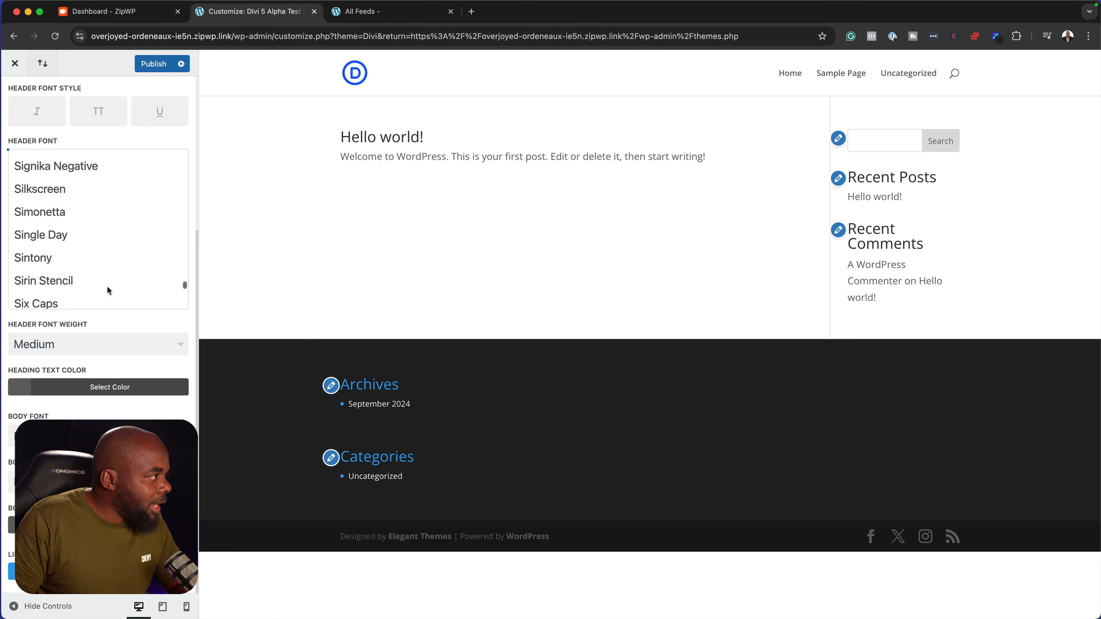
{"action": "scroll", "coordinate": [108, 291], "scroll_direction": "up", "scroll_amount": 15}
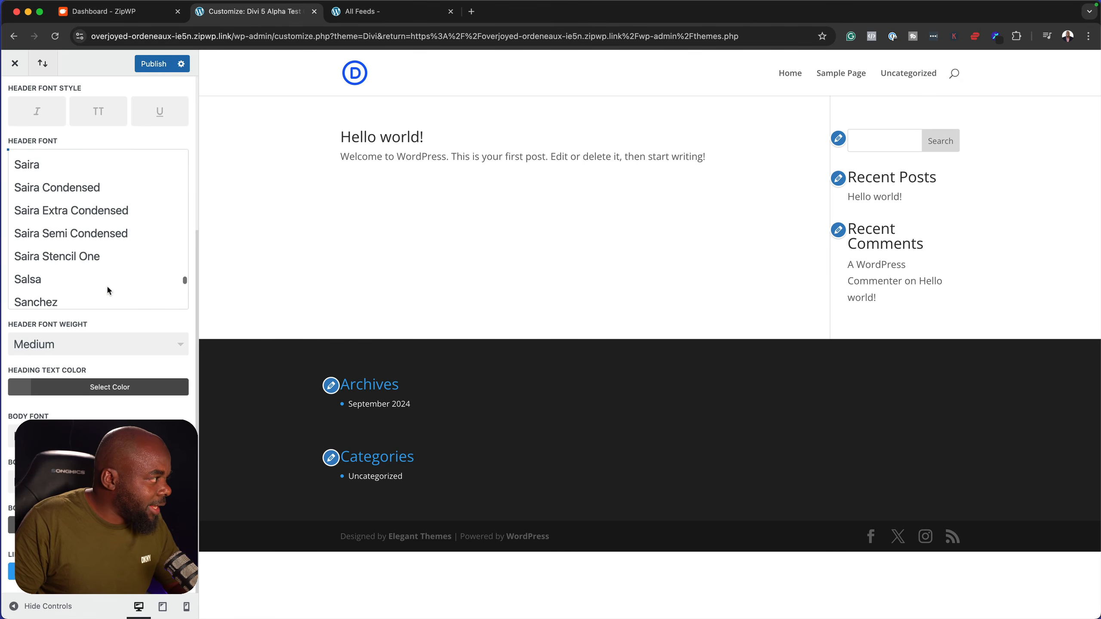
{"action": "scroll", "coordinate": [108, 290], "scroll_direction": "up", "scroll_amount": 15}
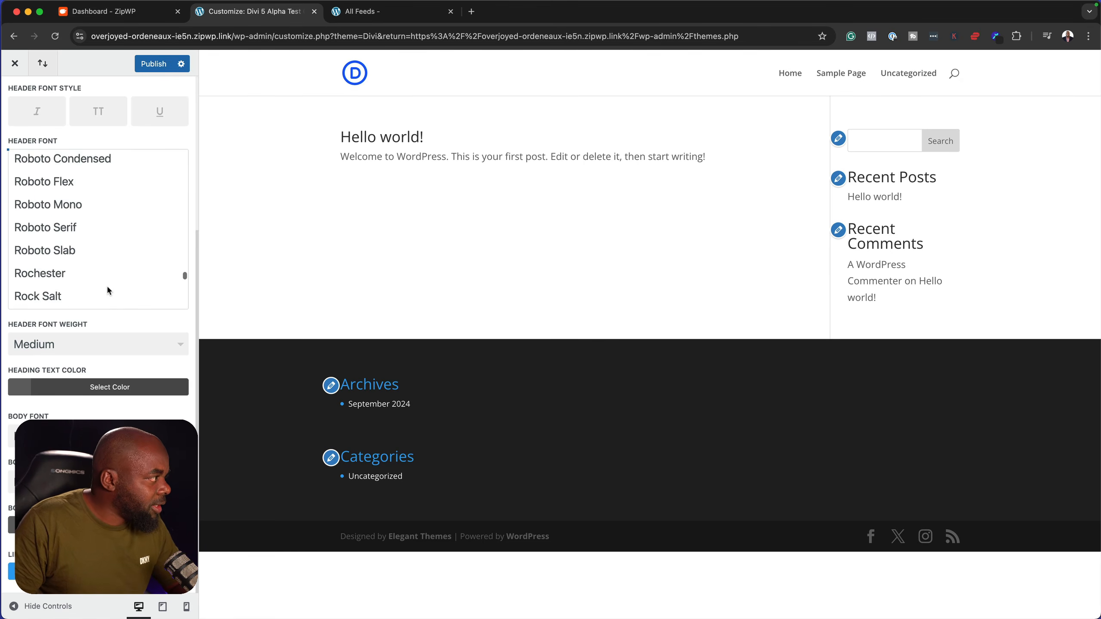
{"action": "scroll", "coordinate": [108, 290], "scroll_direction": "up", "scroll_amount": 10}
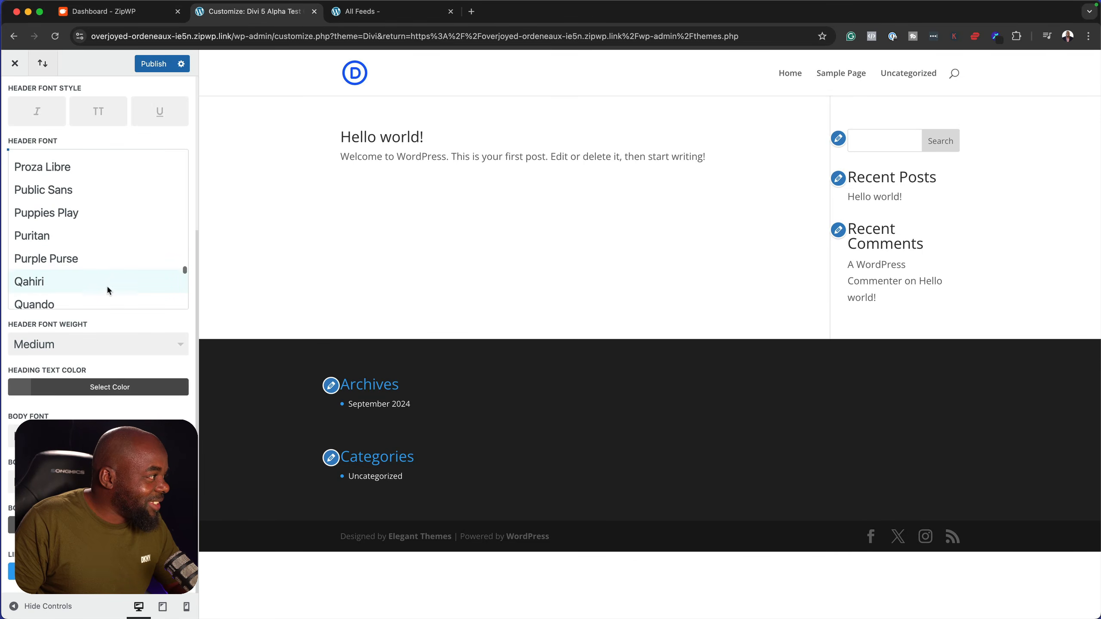
{"action": "scroll", "coordinate": [107, 284], "scroll_direction": "up", "scroll_amount": 3}
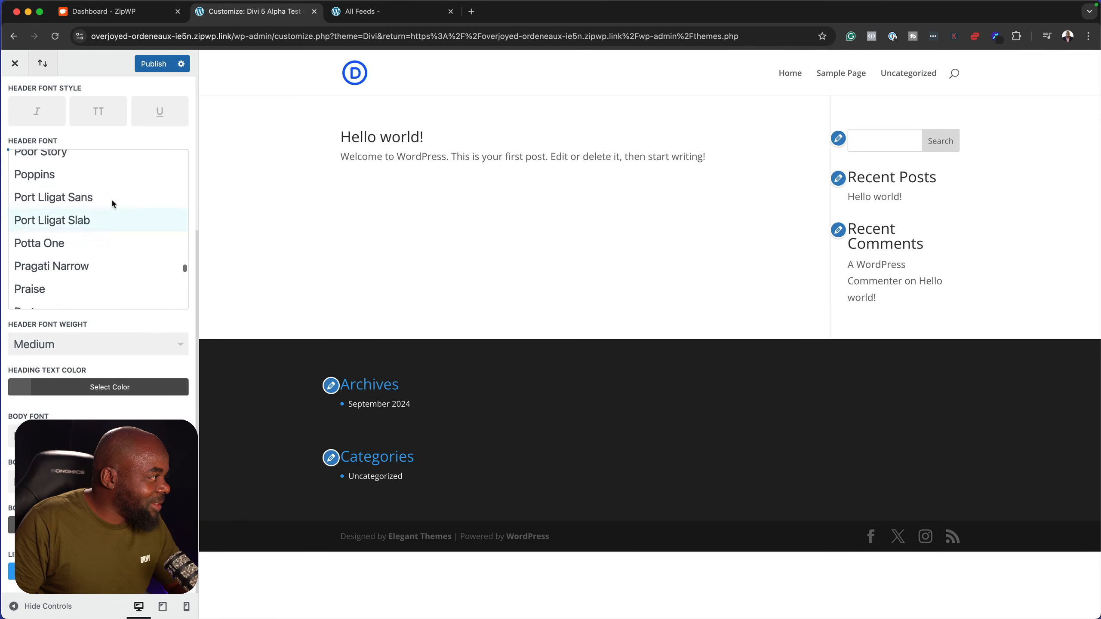
{"action": "left_click", "coordinate": [102, 171]}
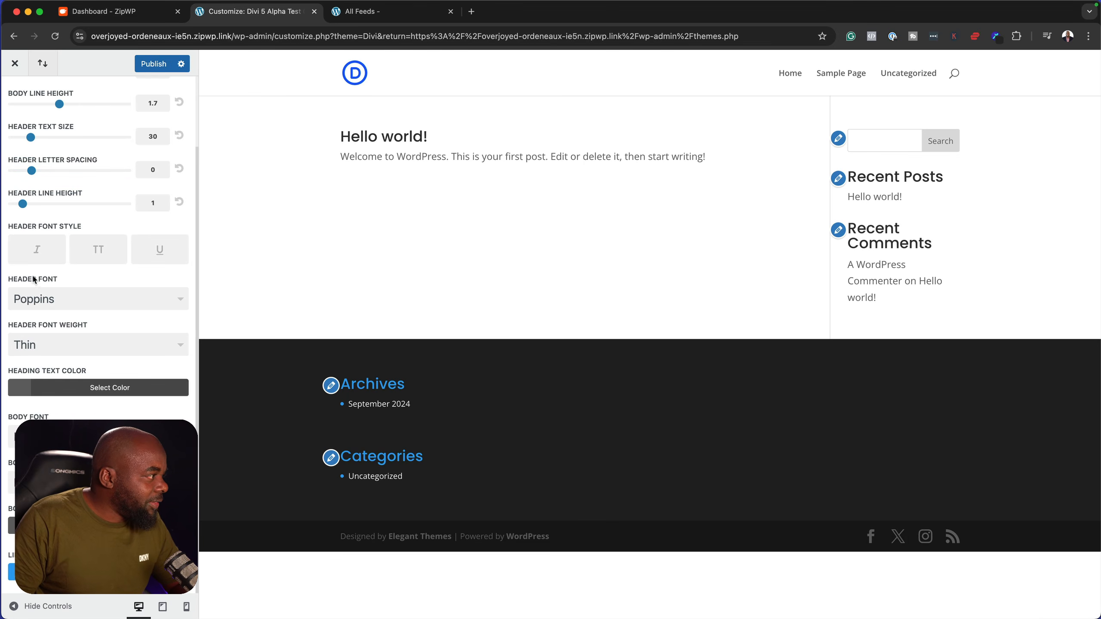
Set the header font weight to Semi Bold and the body font to Poppins
{"action": "left_click", "coordinate": [93, 347]}
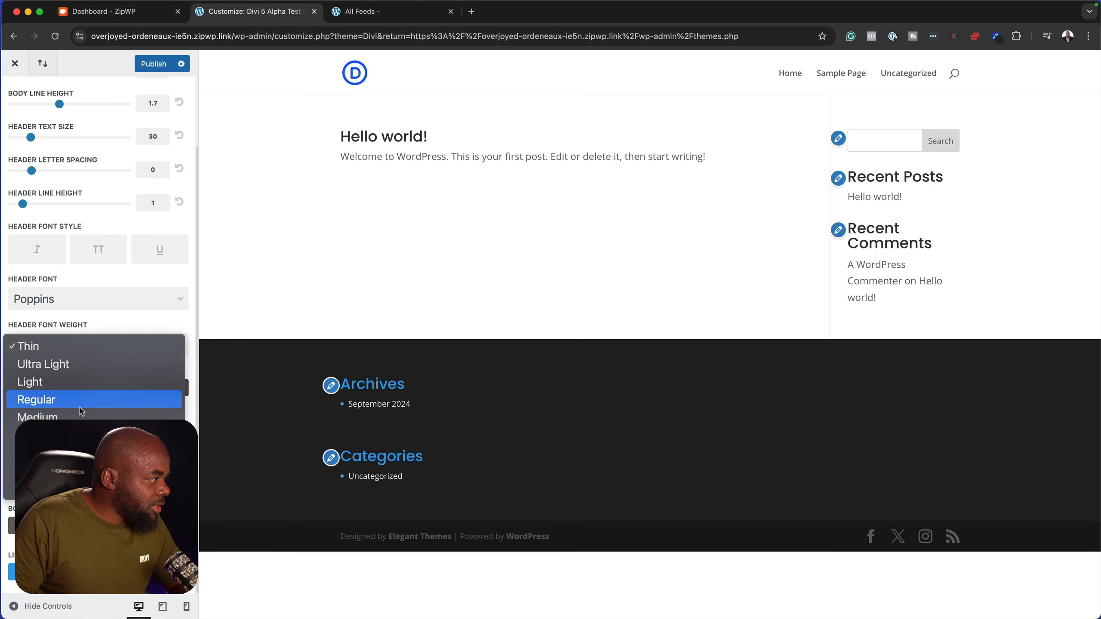
{"action": "left_click", "coordinate": [93, 435]}
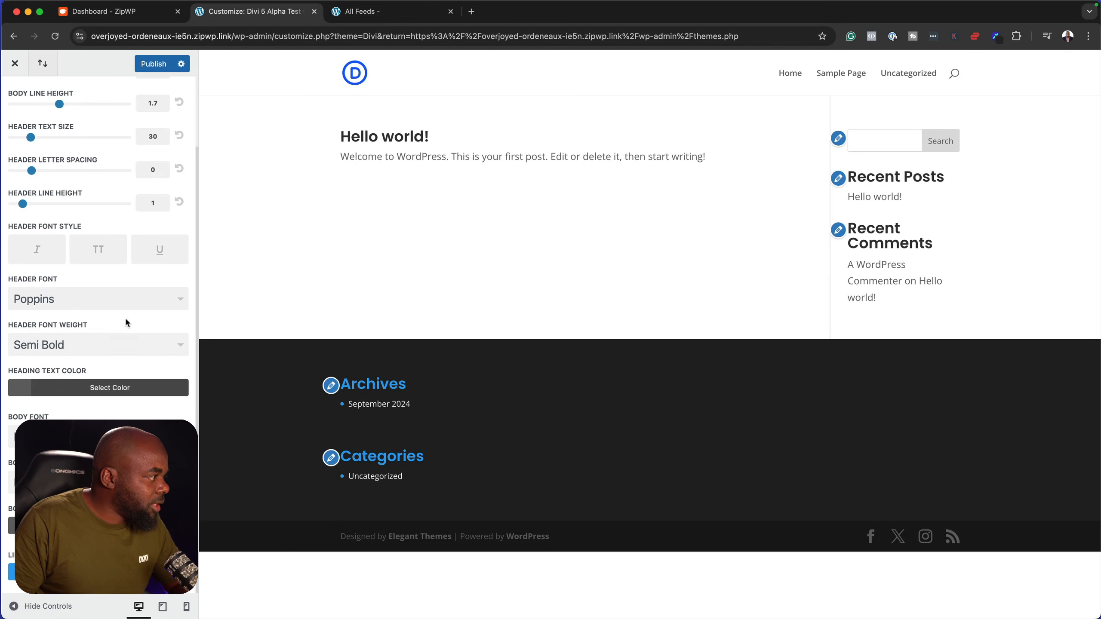
{"action": "left_click", "coordinate": [109, 435]}
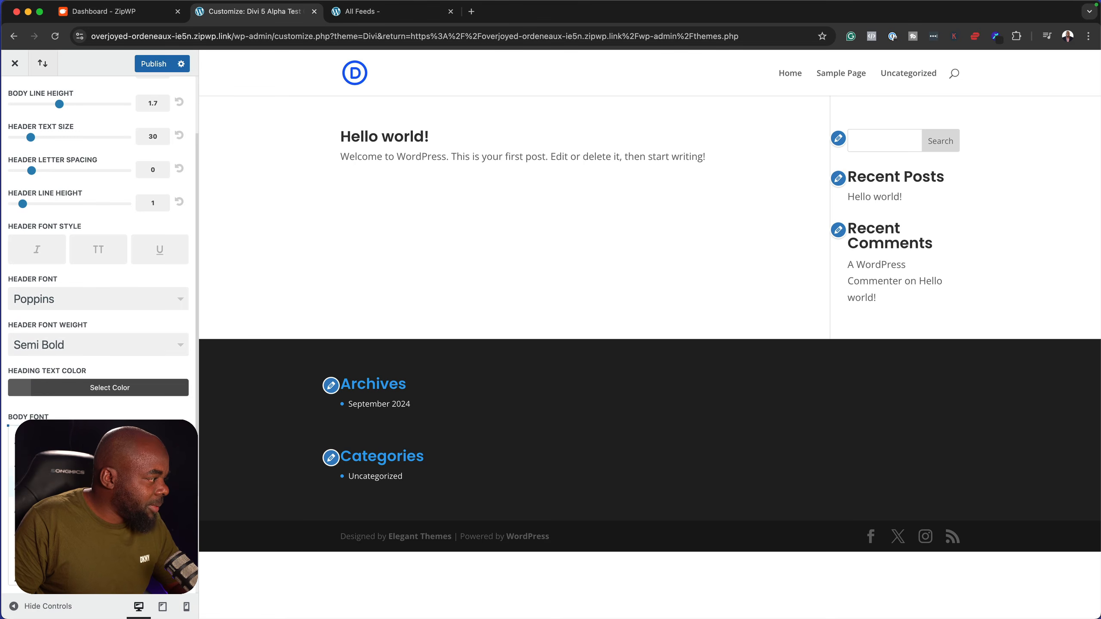
{"action": "key", "text": "Return"}
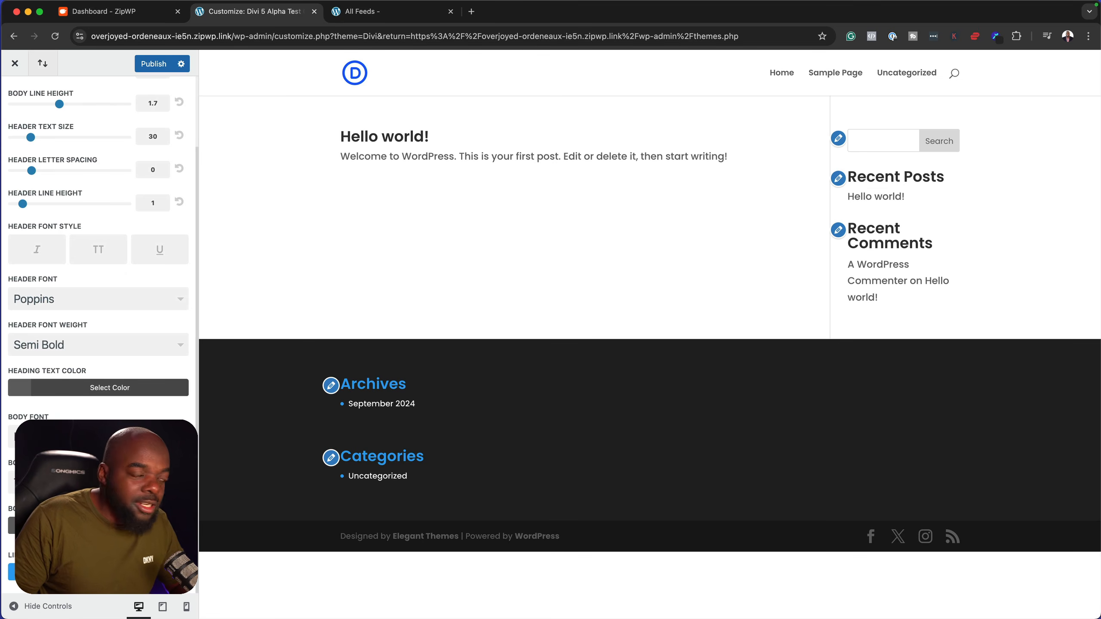
Publish the global typography changes and close the theme customizer
{"action": "left_click", "coordinate": [154, 64]}
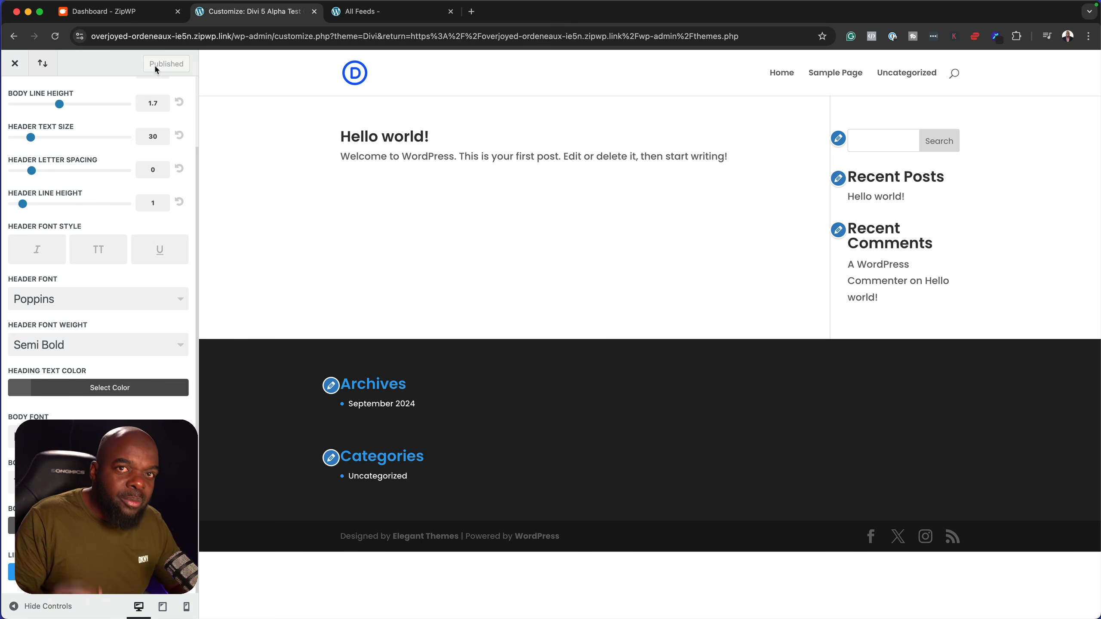
{"action": "left_click", "coordinate": [13, 68]}
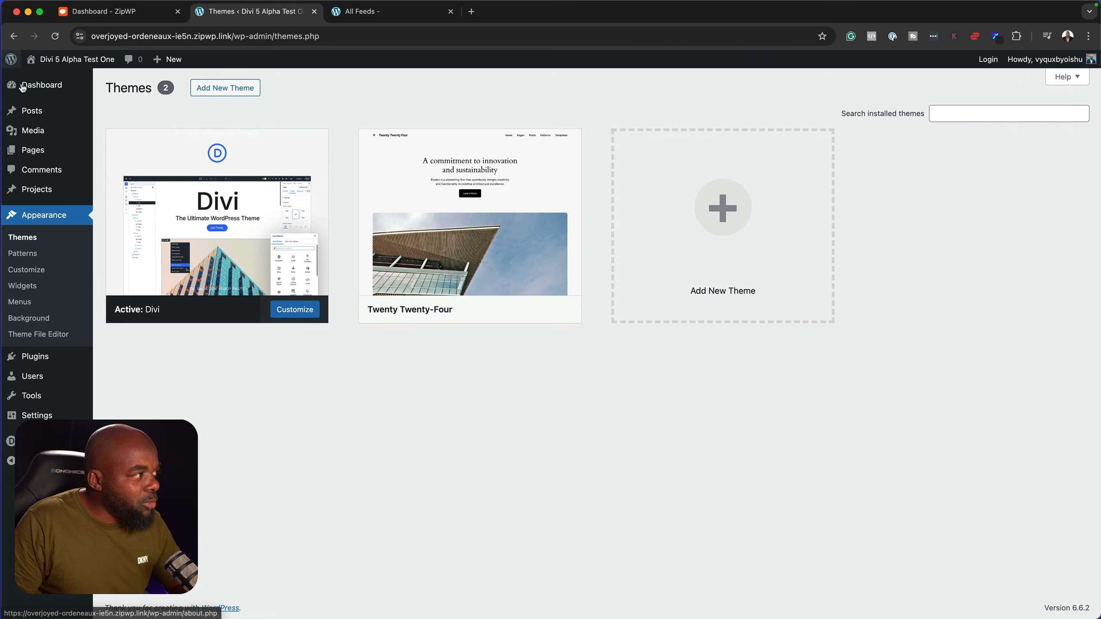
Try out vertical navigation in the Divi customizer's Header Format settings under Header & Navigation, and turn it back off
{"action": "left_click", "coordinate": [295, 310]}
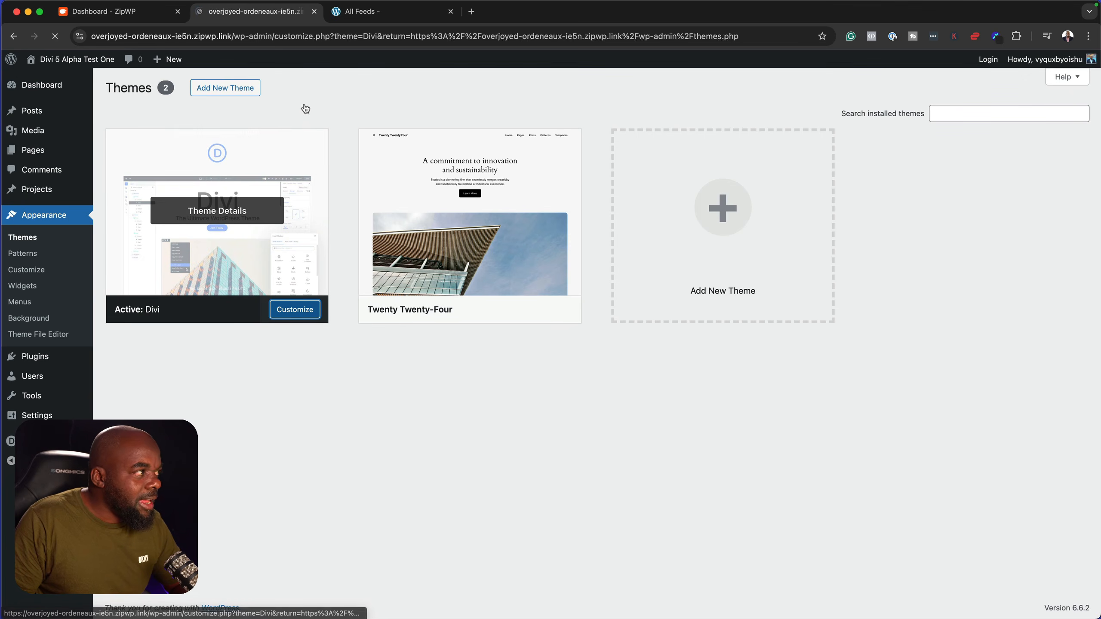
{"action": "left_click", "coordinate": [45, 213]}
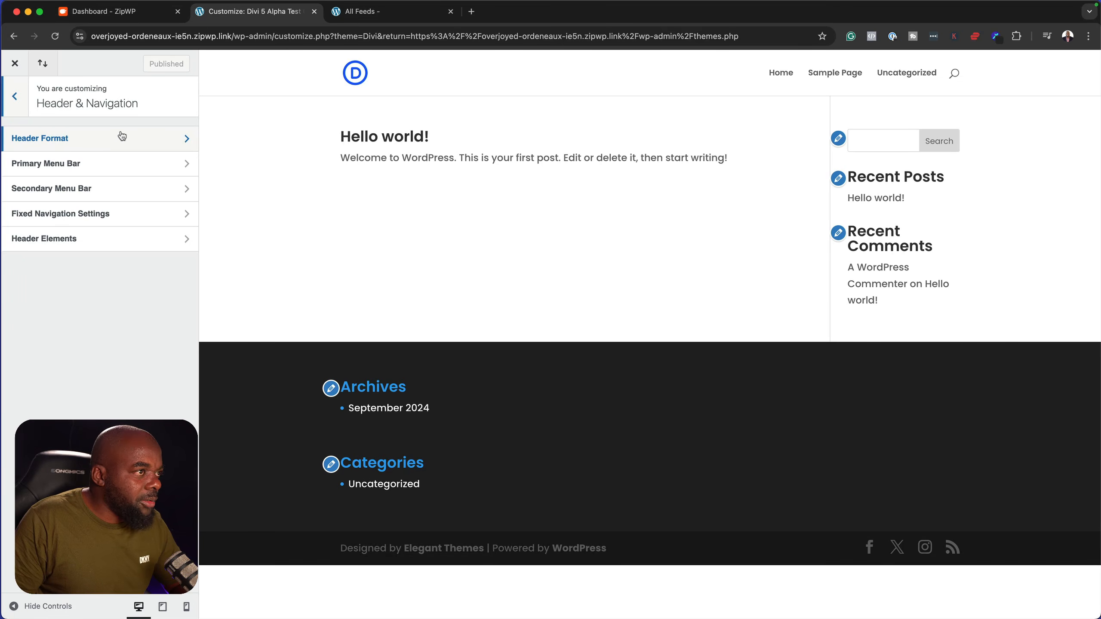
{"action": "left_click", "coordinate": [57, 141]}
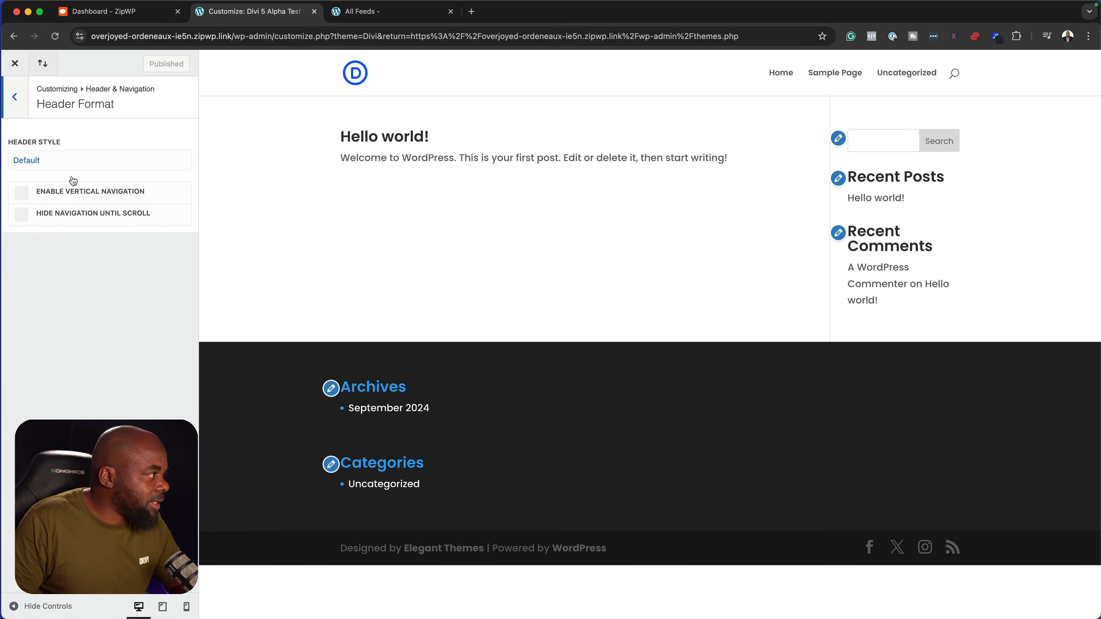
{"action": "left_click", "coordinate": [21, 192]}
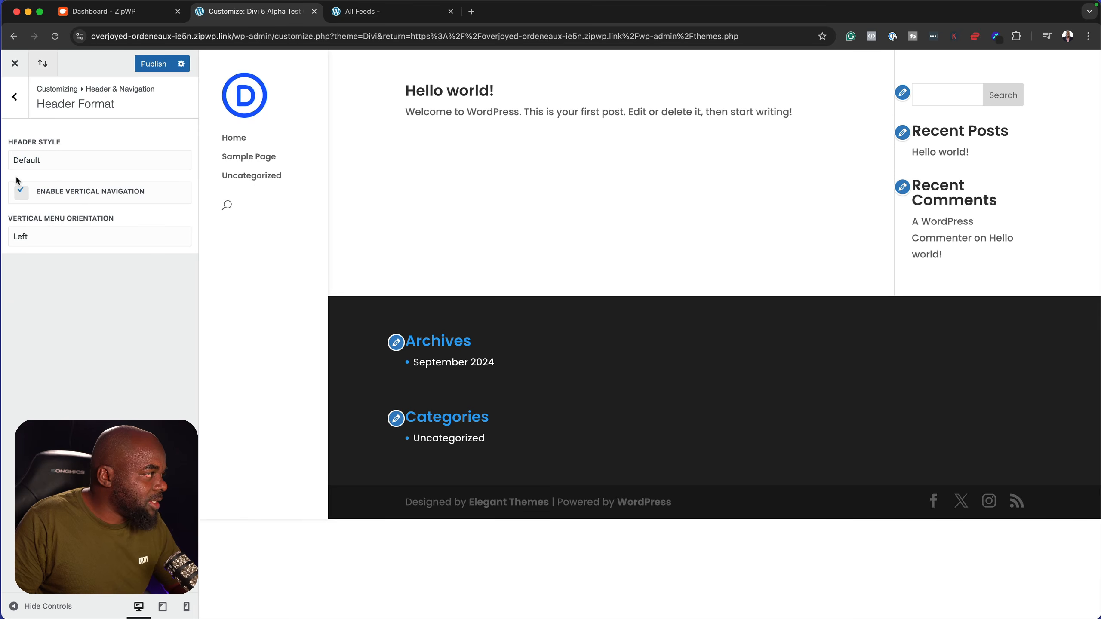
{"action": "left_click", "coordinate": [24, 191]}
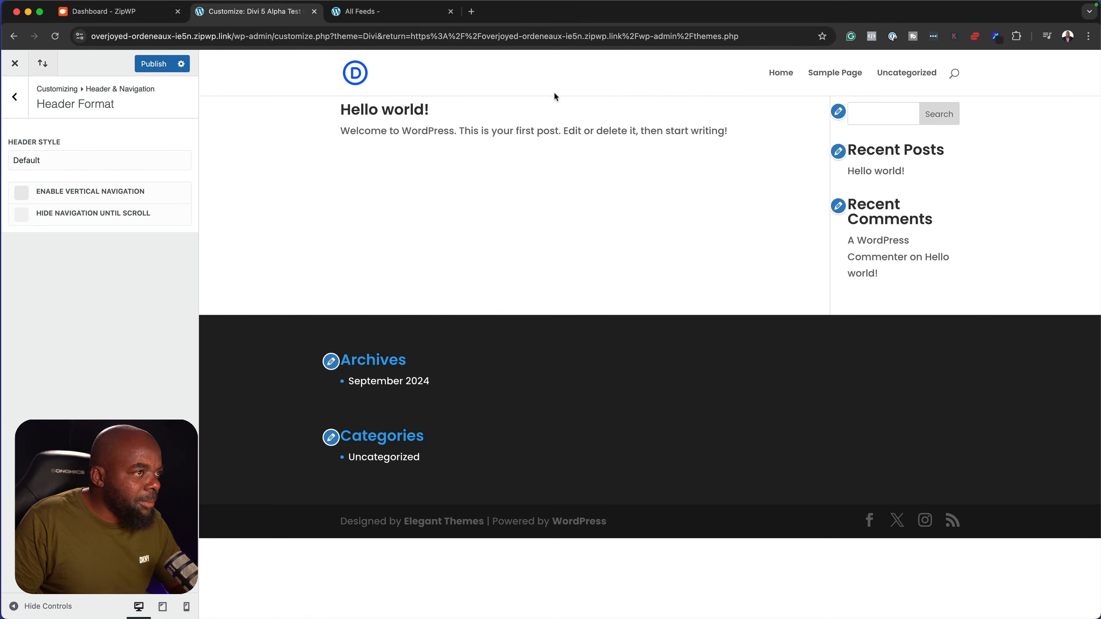
Leave the Header Format settings, publish the customizer state and return to the Themes page
{"action": "left_click", "coordinate": [24, 101]}
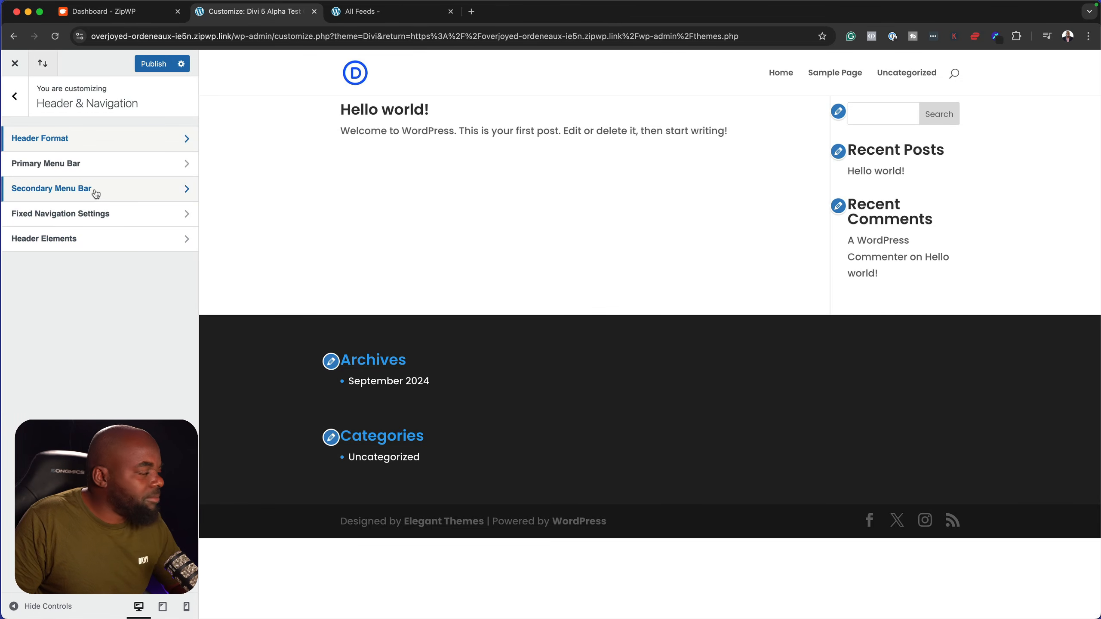
{"action": "left_click", "coordinate": [151, 69]}
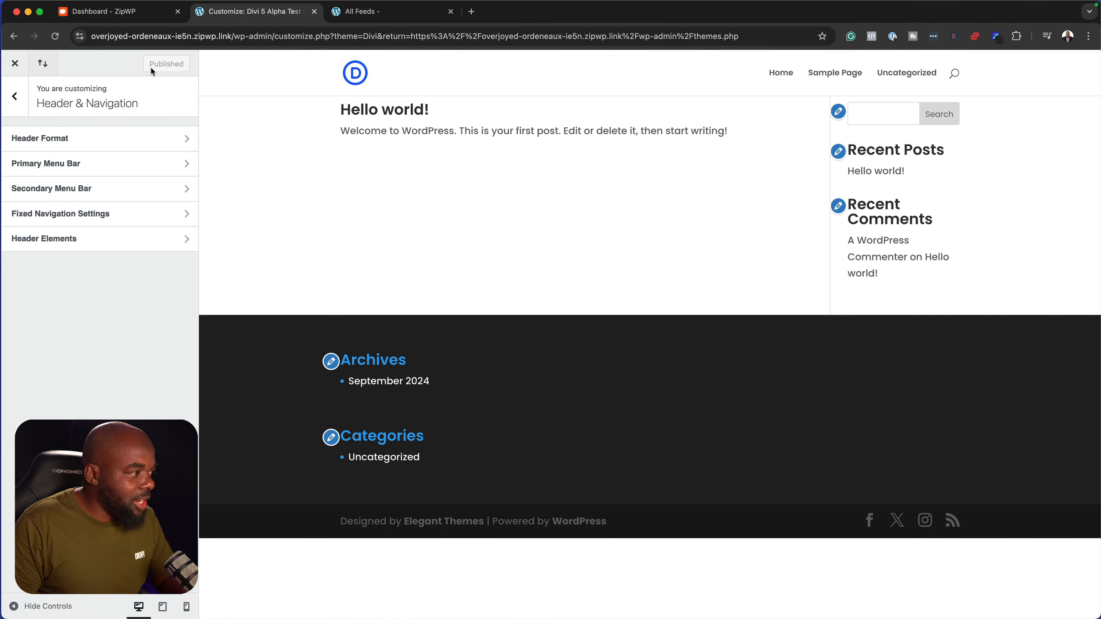
{"action": "left_click", "coordinate": [24, 72]}
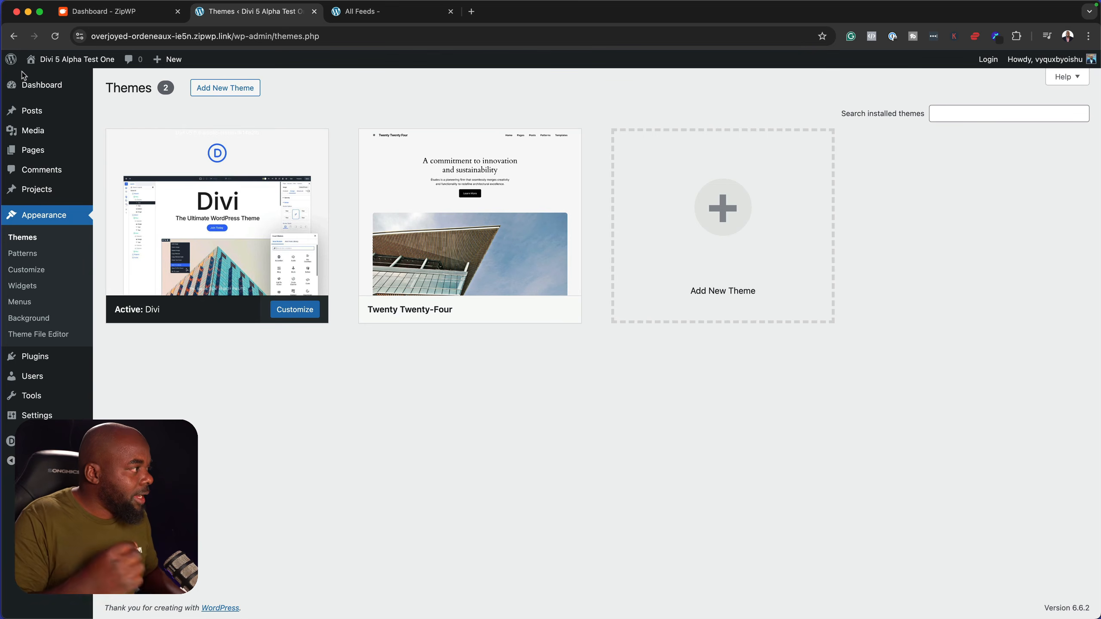
Open the Home page from the list of all pages for editing with Divi
{"action": "mouse_move", "coordinate": [37, 151]}
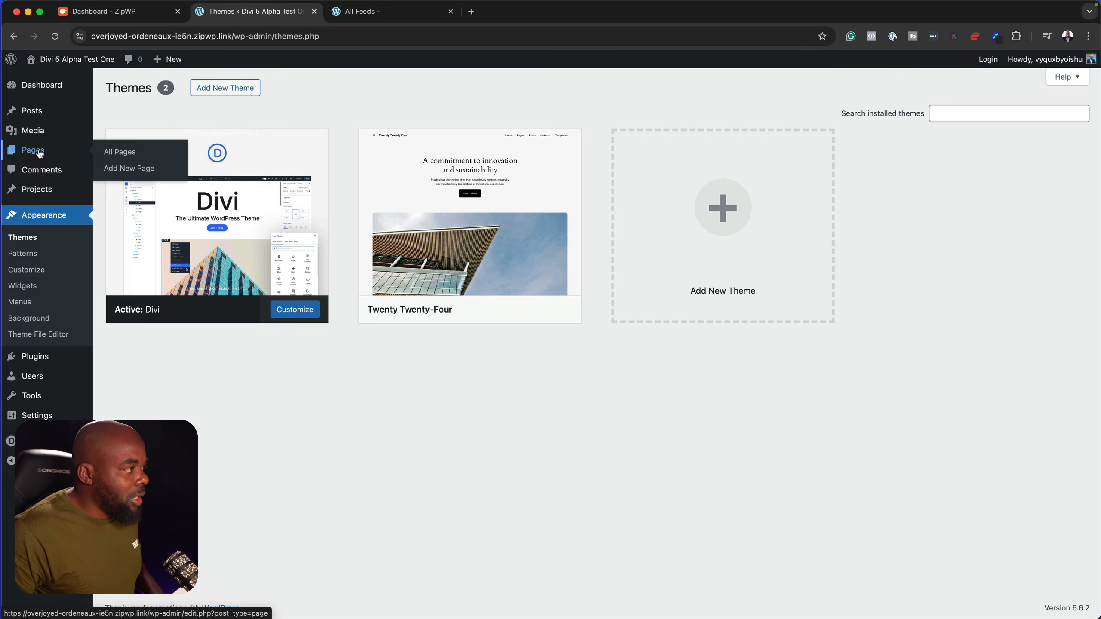
{"action": "left_click", "coordinate": [125, 152]}
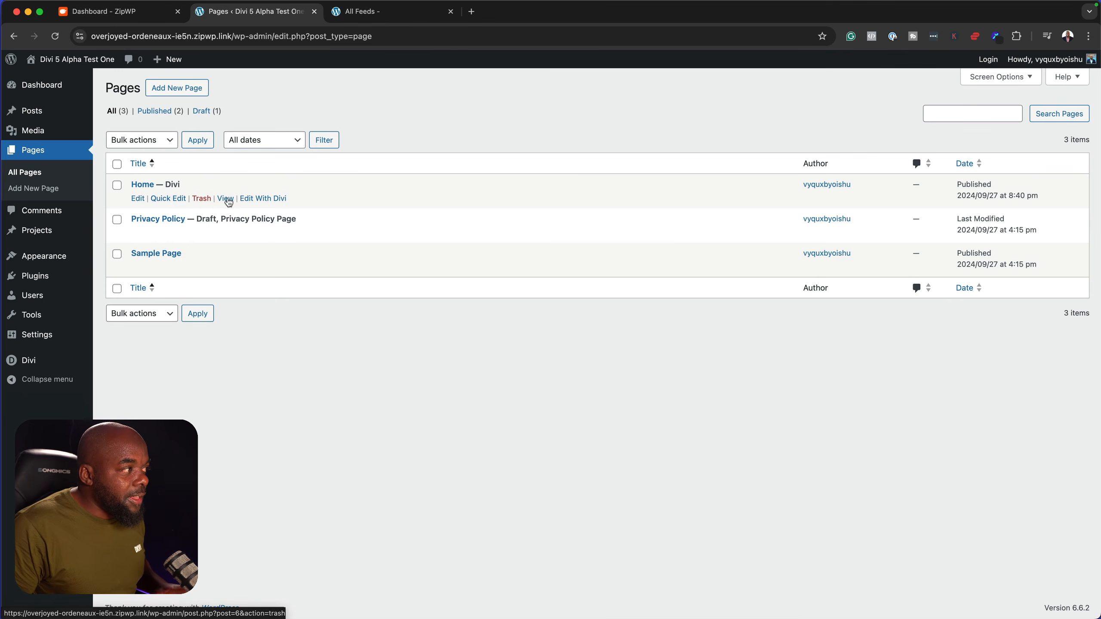
{"action": "left_click", "coordinate": [260, 199]}
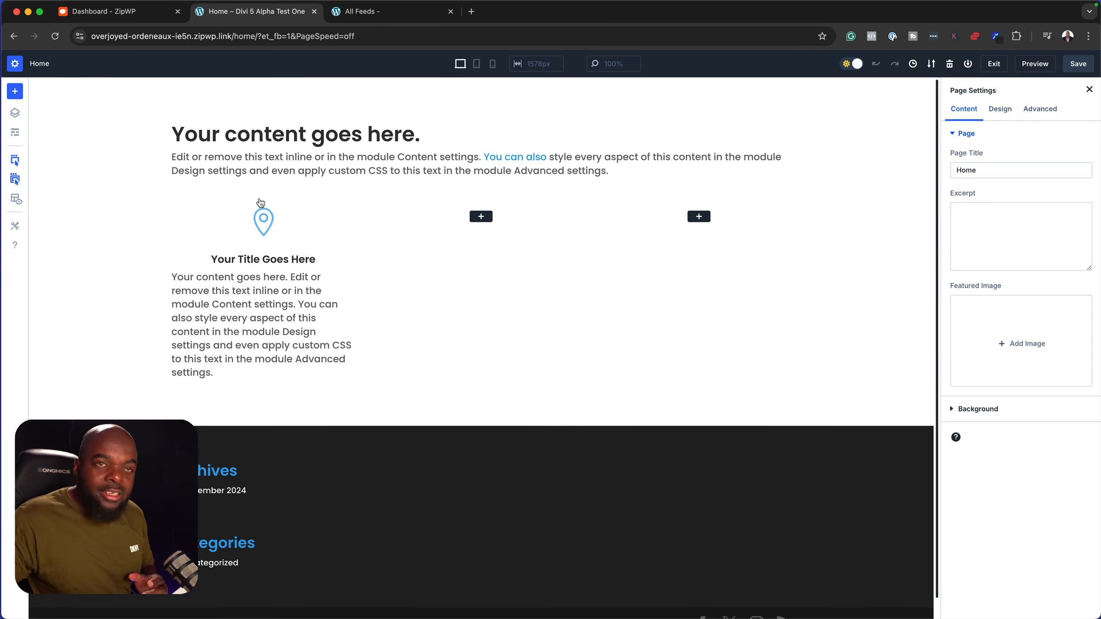
Search the modules for "call" and insert a Call To Action module in the empty column beside the Blurb
{"action": "left_click", "coordinate": [481, 217]}
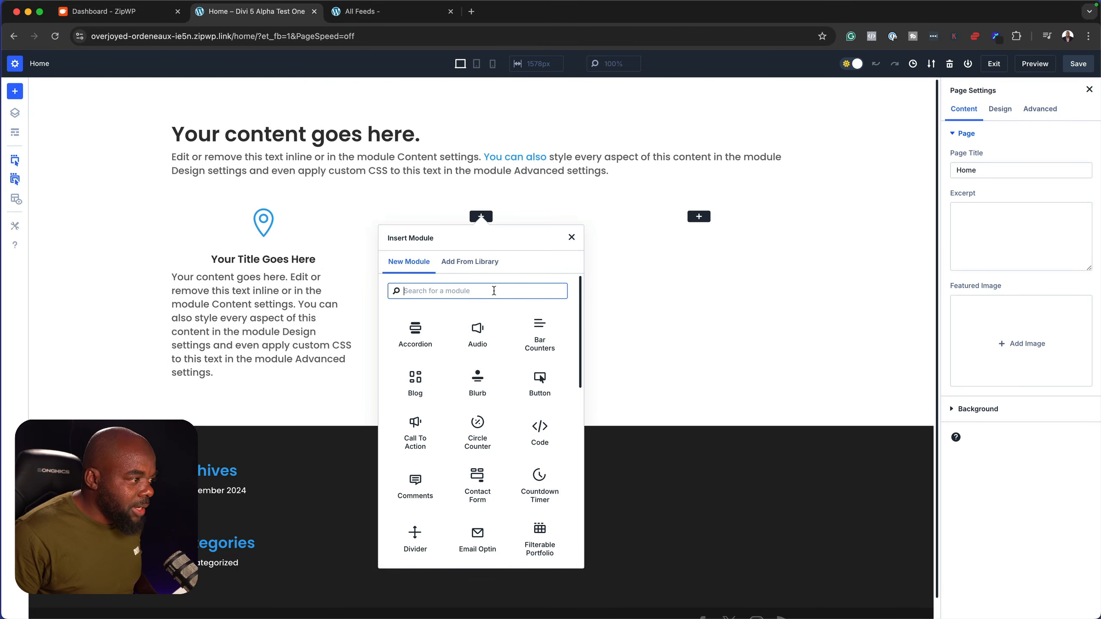
{"action": "type", "text": "ca"}
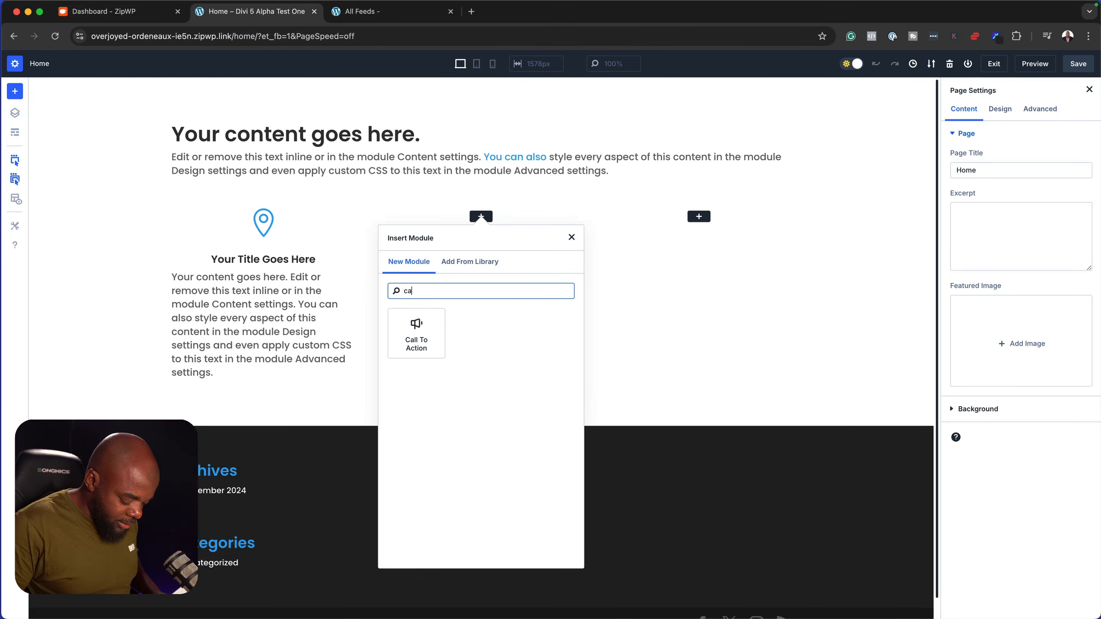
{"action": "type", "text": "ll"}
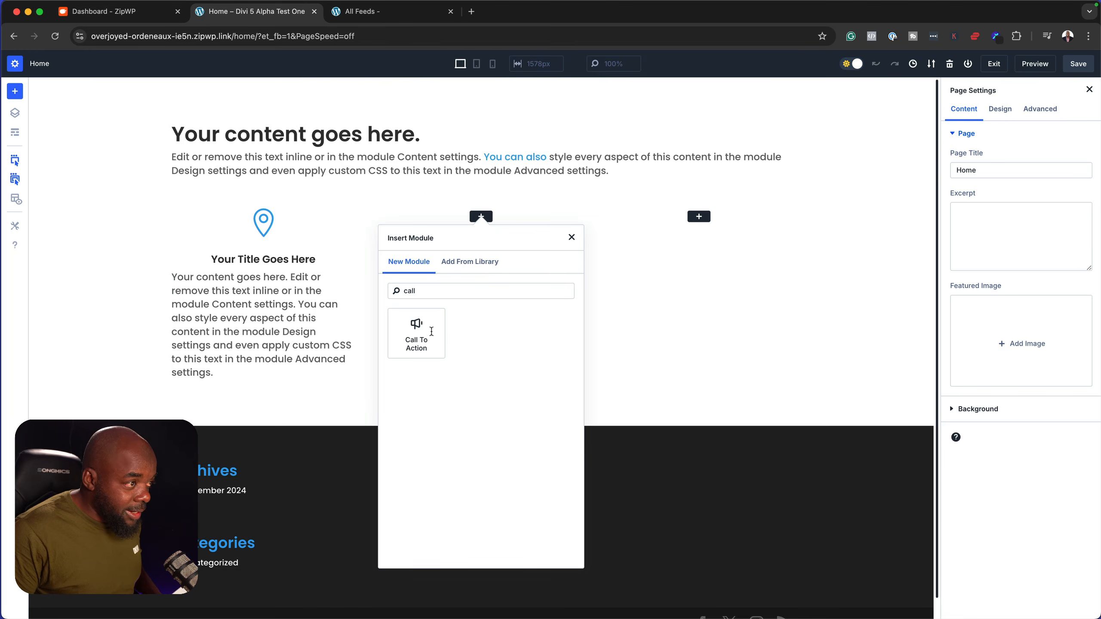
{"action": "left_click", "coordinate": [432, 334]}
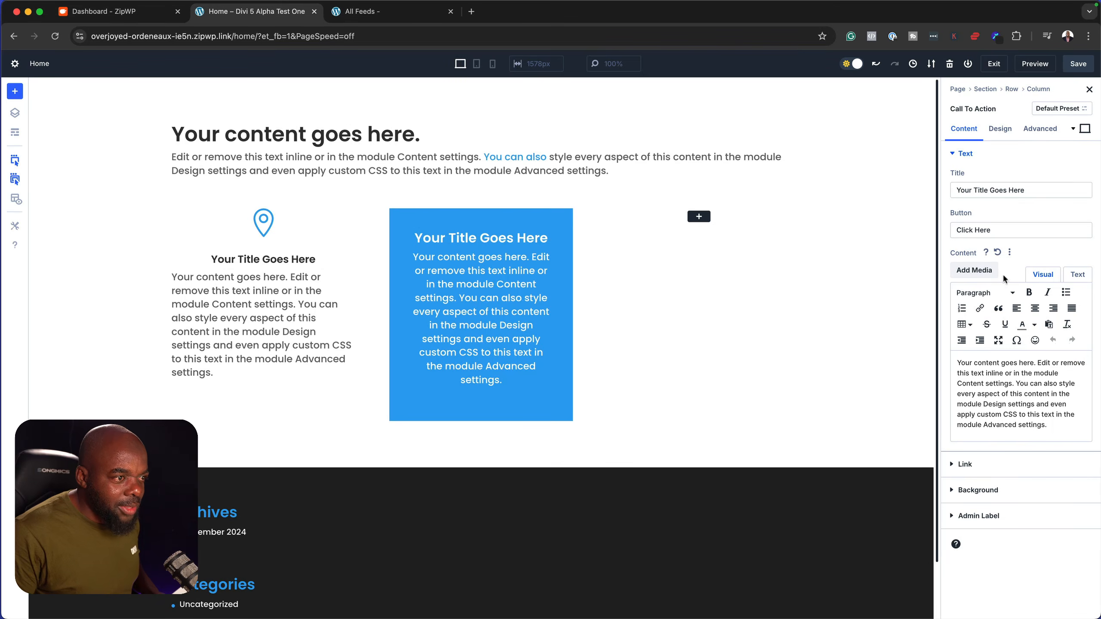
Set the Call To Action module's Button Link URL to "#"
{"action": "left_click", "coordinate": [979, 462]}
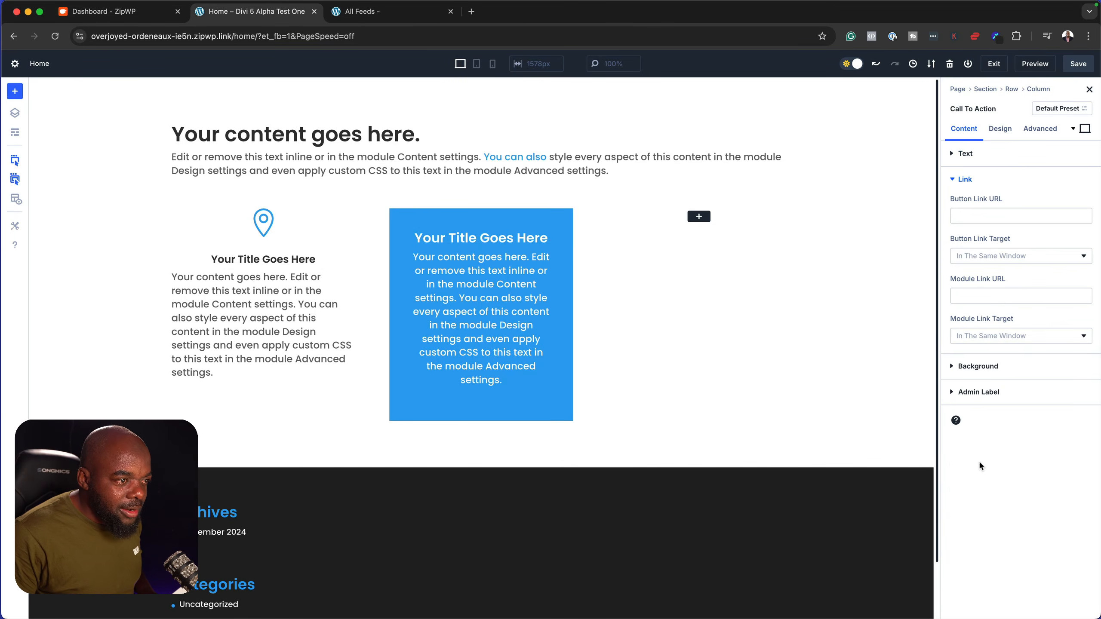
{"action": "left_click", "coordinate": [990, 215]}
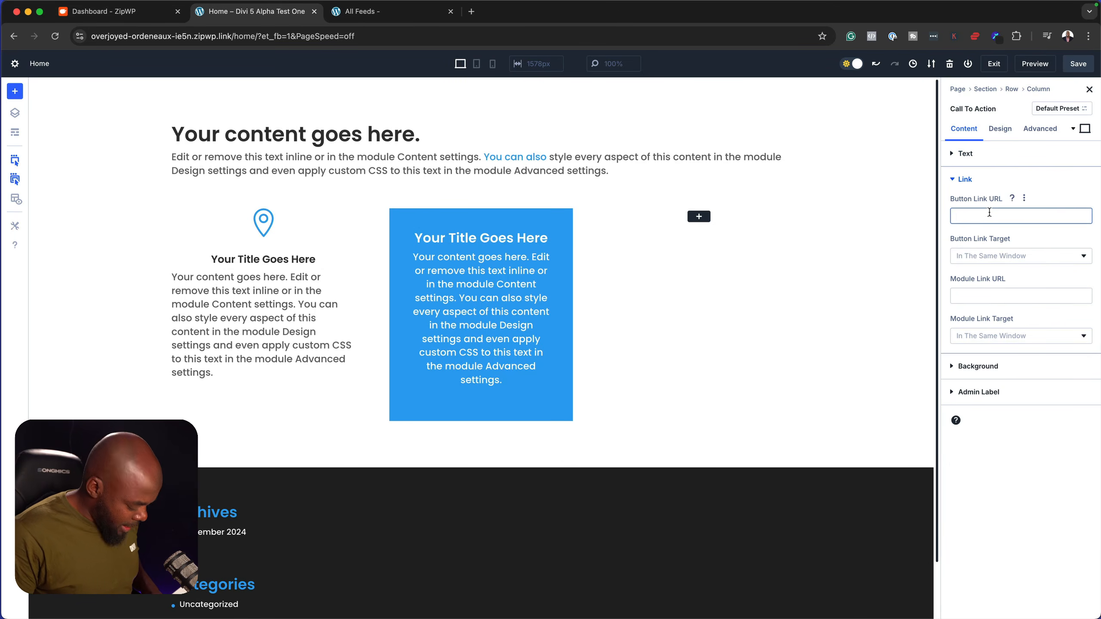
{"action": "type", "text": "#"}
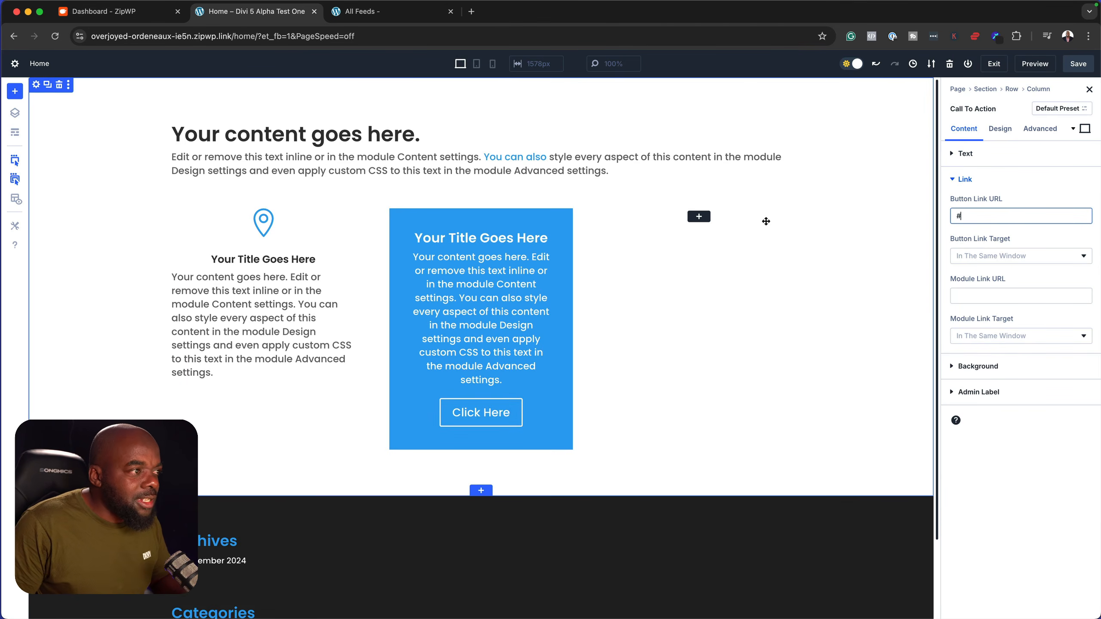
Look through the modules available for the empty third column, and close the list without inserting one
{"action": "left_click", "coordinate": [696, 217]}
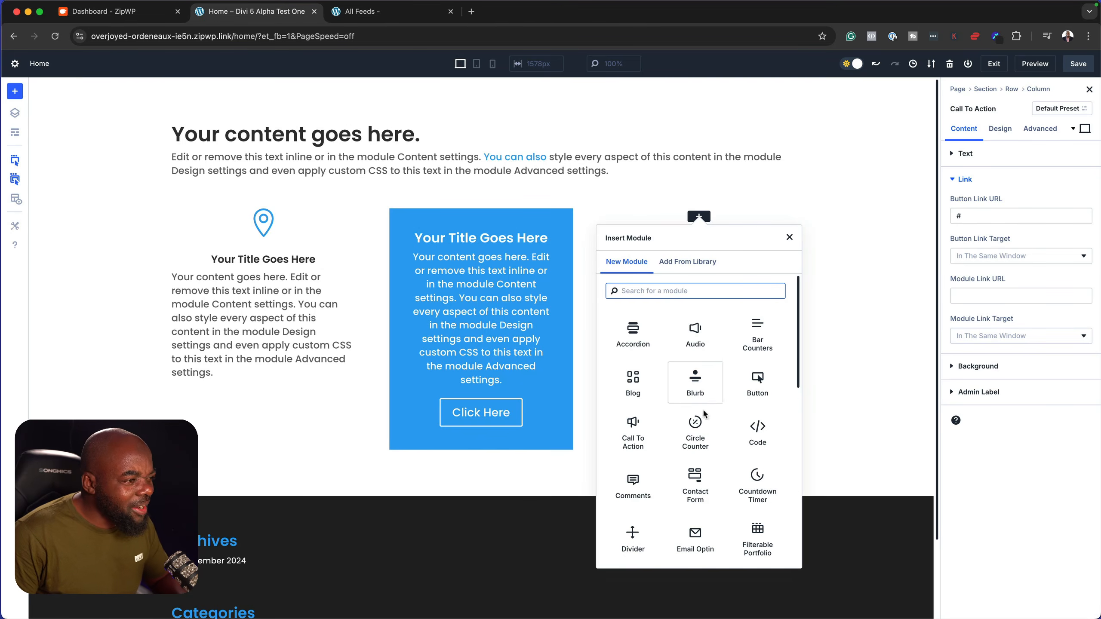
{"action": "scroll", "coordinate": [735, 462], "scroll_direction": "down", "scroll_amount": 10}
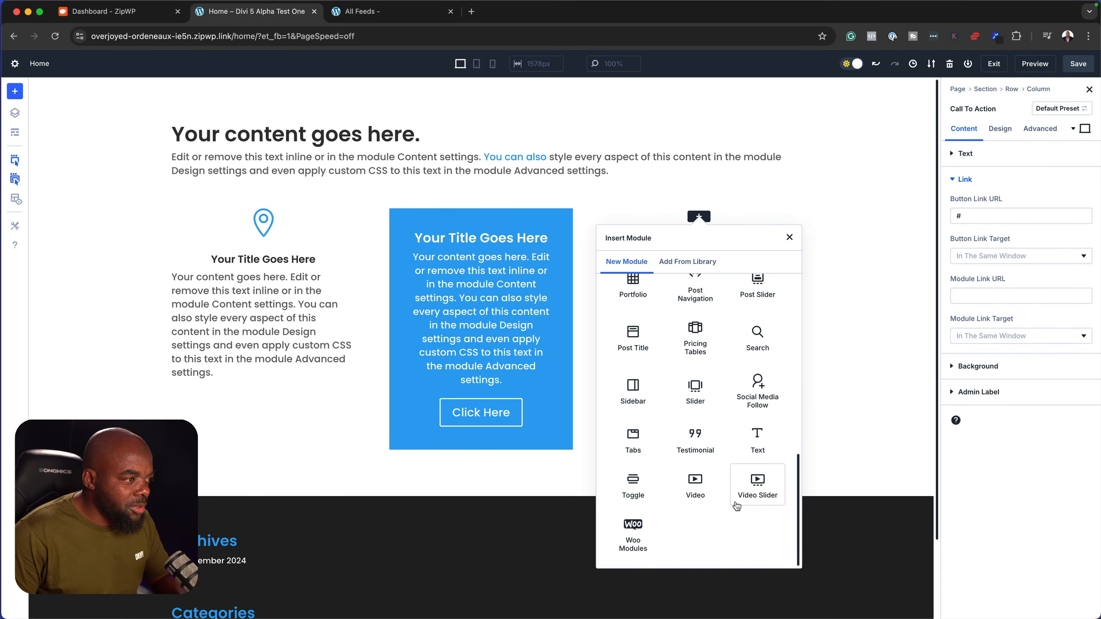
{"action": "scroll", "coordinate": [711, 503], "scroll_direction": "up", "scroll_amount": 7}
{"action": "scroll", "coordinate": [720, 500], "scroll_direction": "up", "scroll_amount": 3}
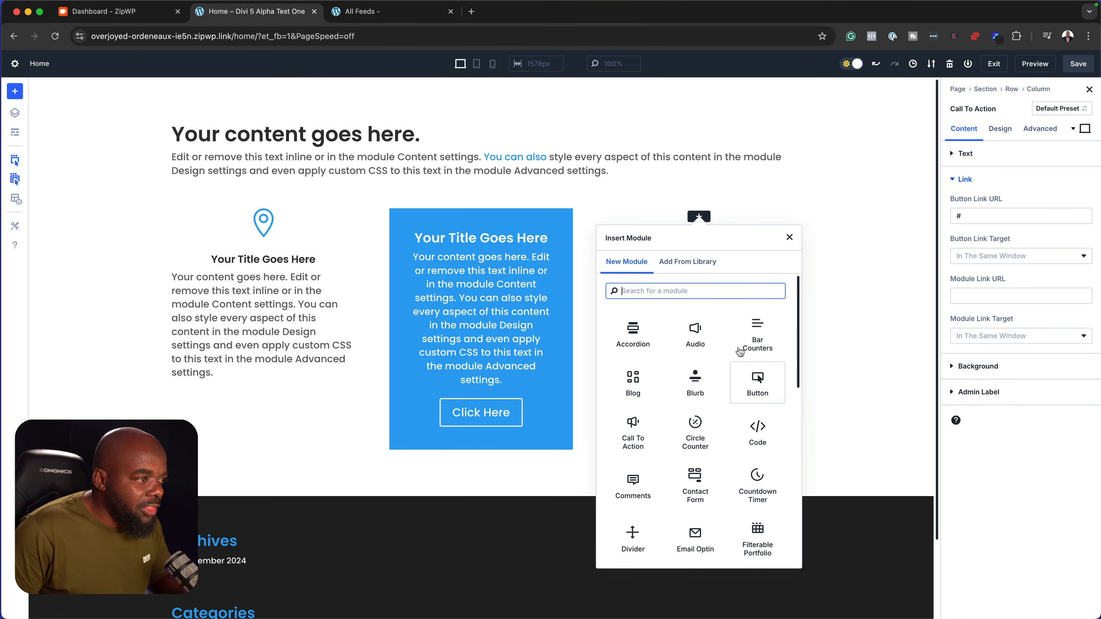
{"action": "left_click", "coordinate": [861, 295]}
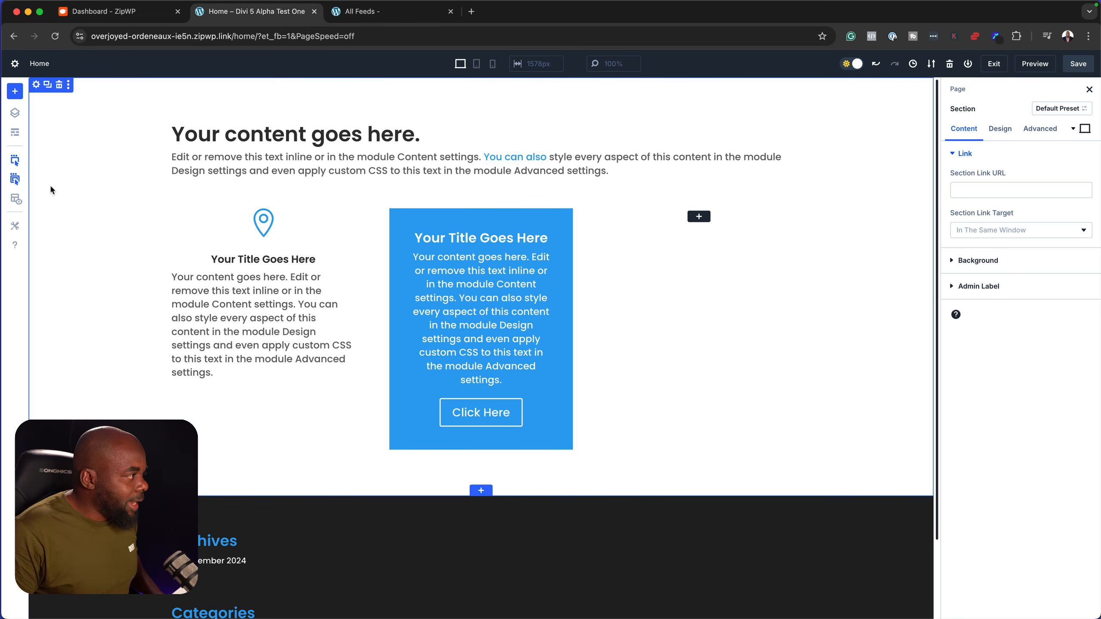
Turn on the X-Ray view to outline the page's rows and modules
{"action": "left_click", "coordinate": [15, 200]}
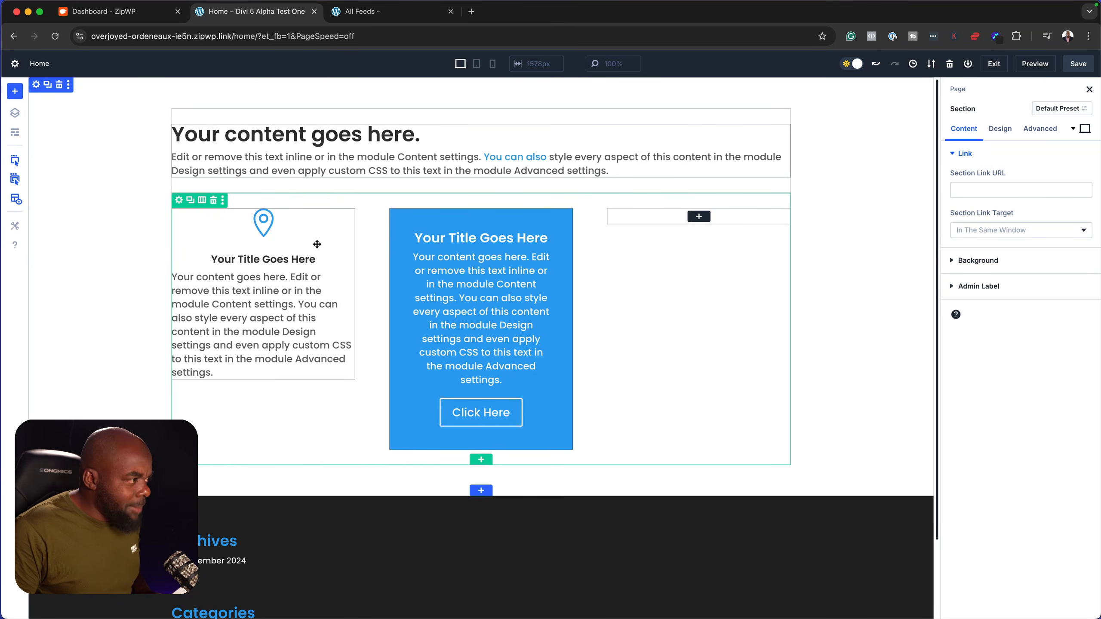
{"action": "left_click", "coordinate": [15, 199]}
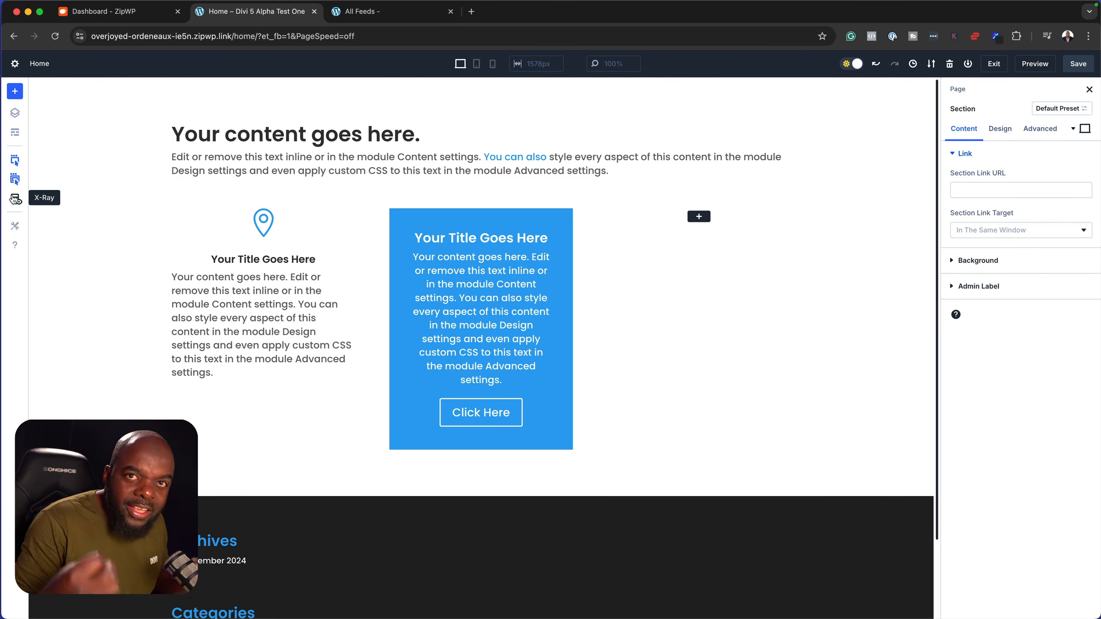
{"action": "left_click", "coordinate": [16, 200]}
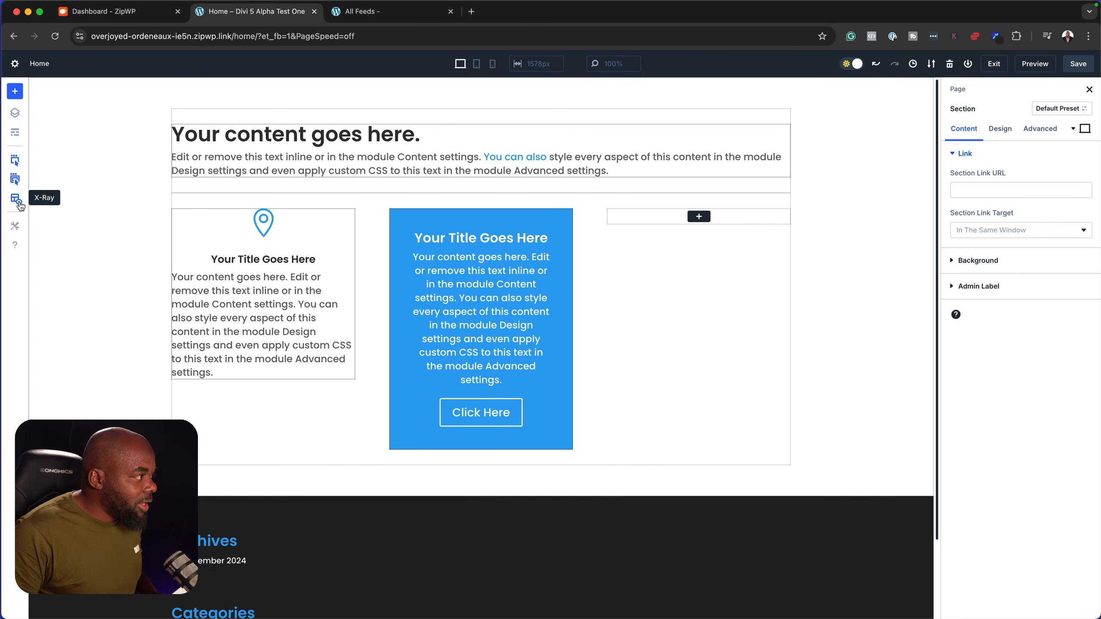
Enable a custom gutter width of 2 for the three-column row, and try Equalize Column Heights before turning it back off
{"action": "mouse_move", "coordinate": [184, 209]}
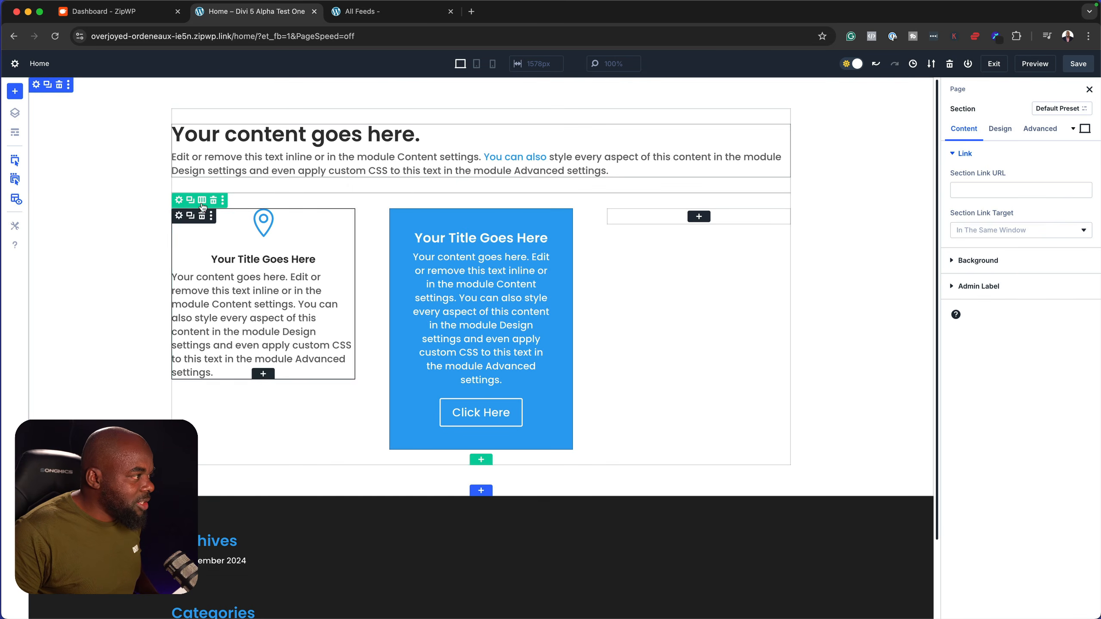
{"action": "left_click", "coordinate": [179, 200]}
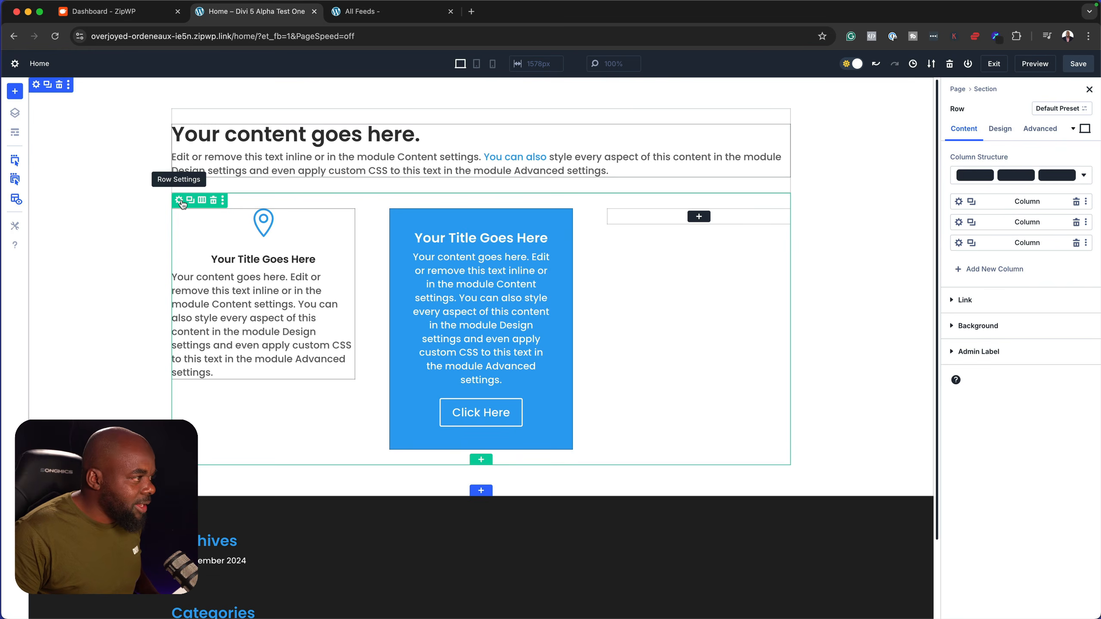
{"action": "left_click", "coordinate": [1000, 129]}
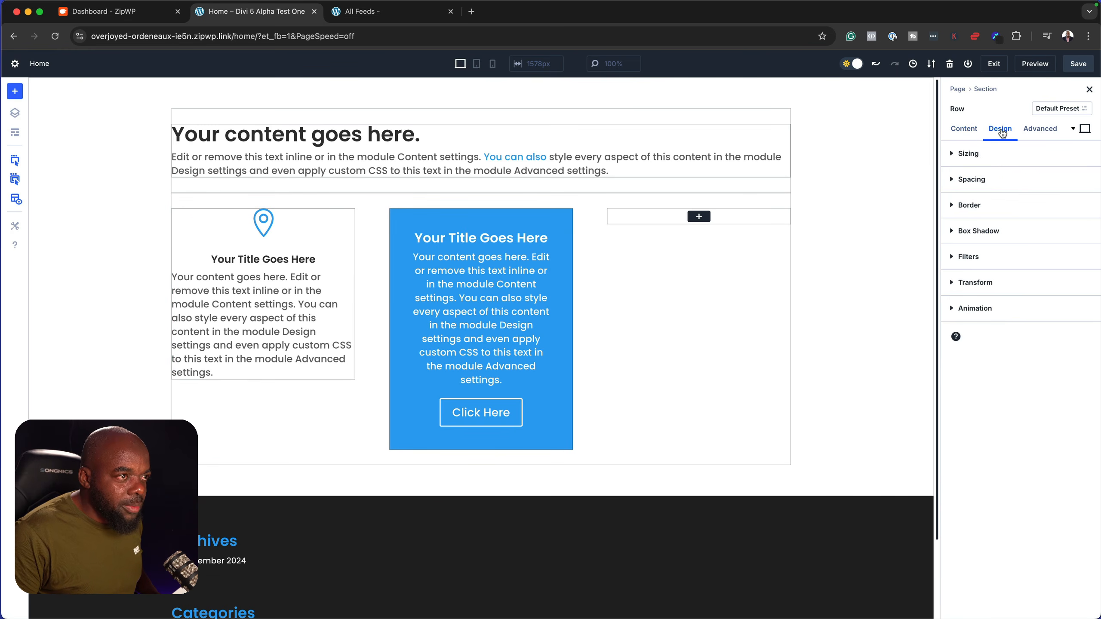
{"action": "left_click", "coordinate": [970, 156]}
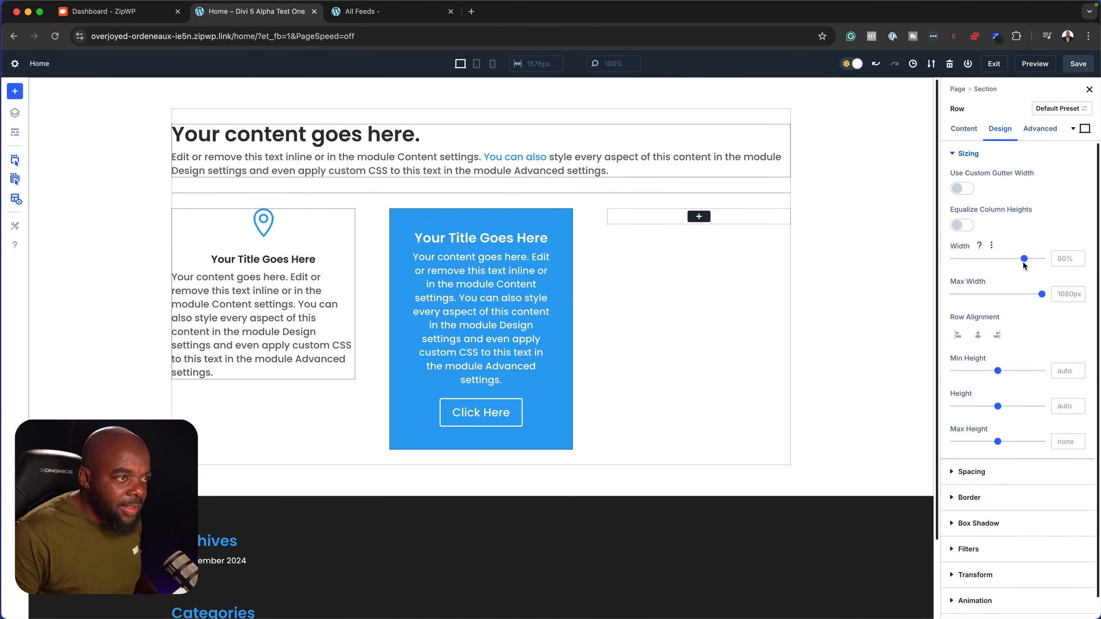
{"action": "left_click", "coordinate": [963, 188]}
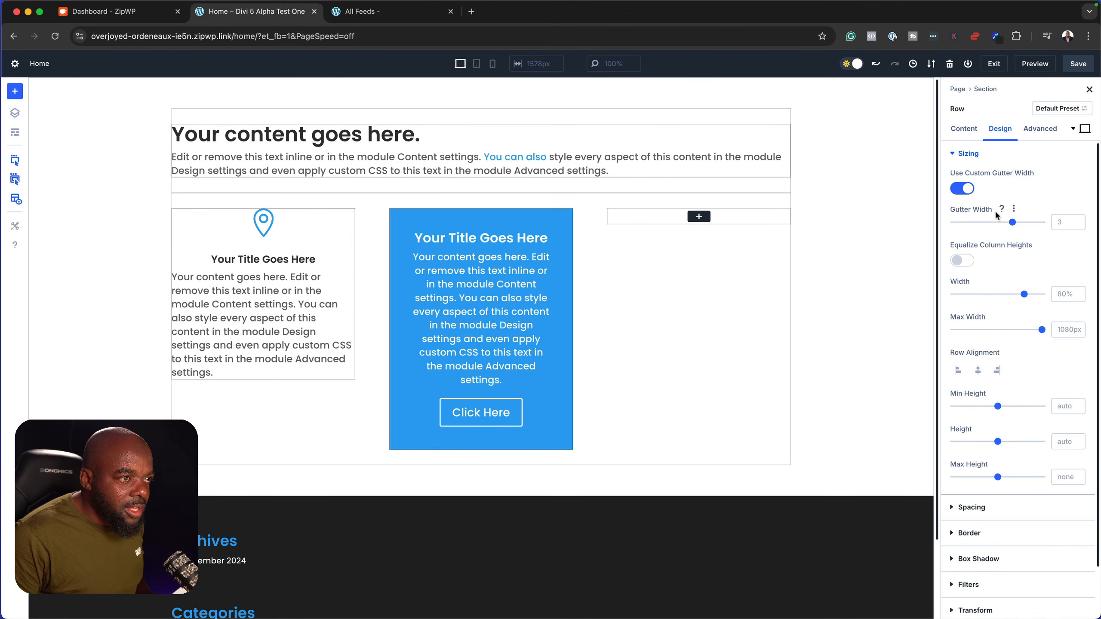
{"action": "left_click_drag", "start_coordinate": [1005, 223], "coordinate": [983, 222]}
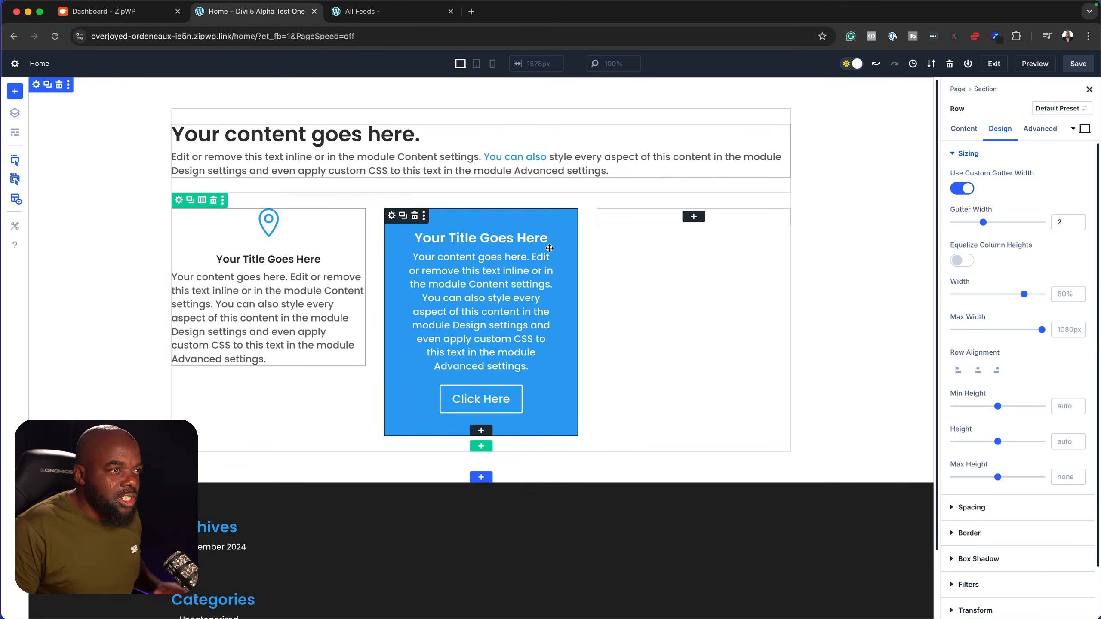
{"action": "left_click", "coordinate": [970, 262]}
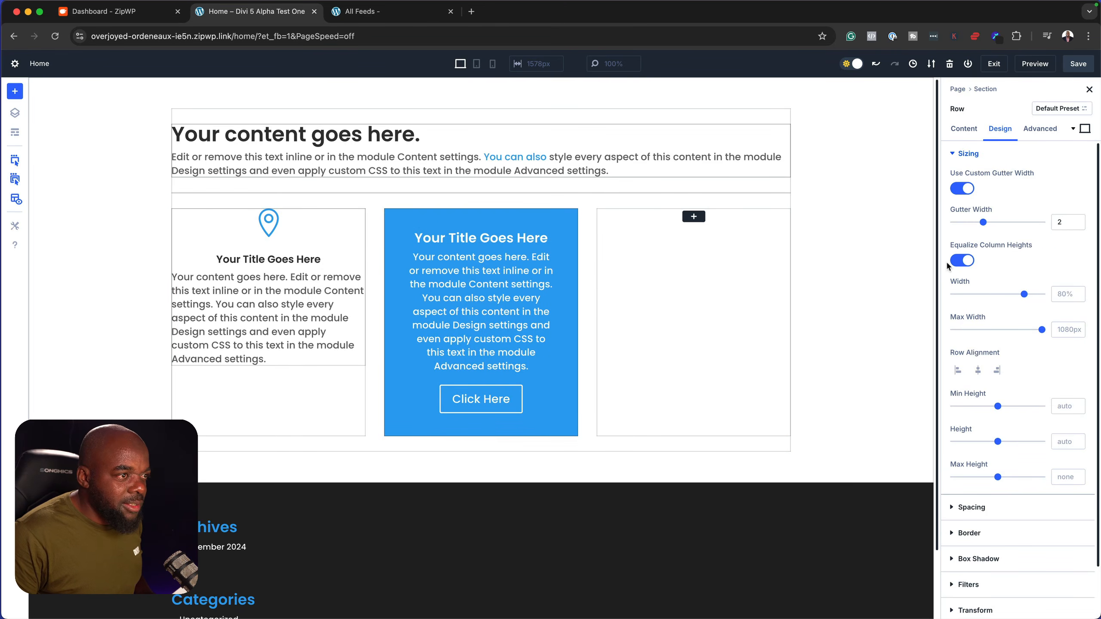
{"action": "left_click", "coordinate": [955, 261]}
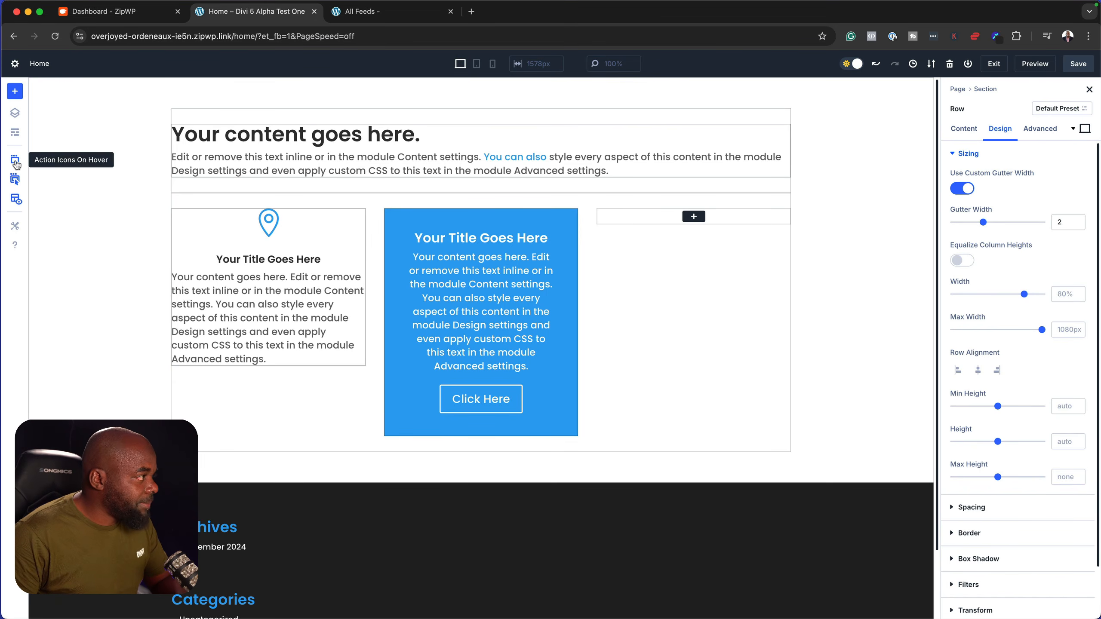
Examine the page structure in wireframe view and in the layers tree, expanding the first row down to its Text module
{"action": "left_click", "coordinate": [14, 136]}
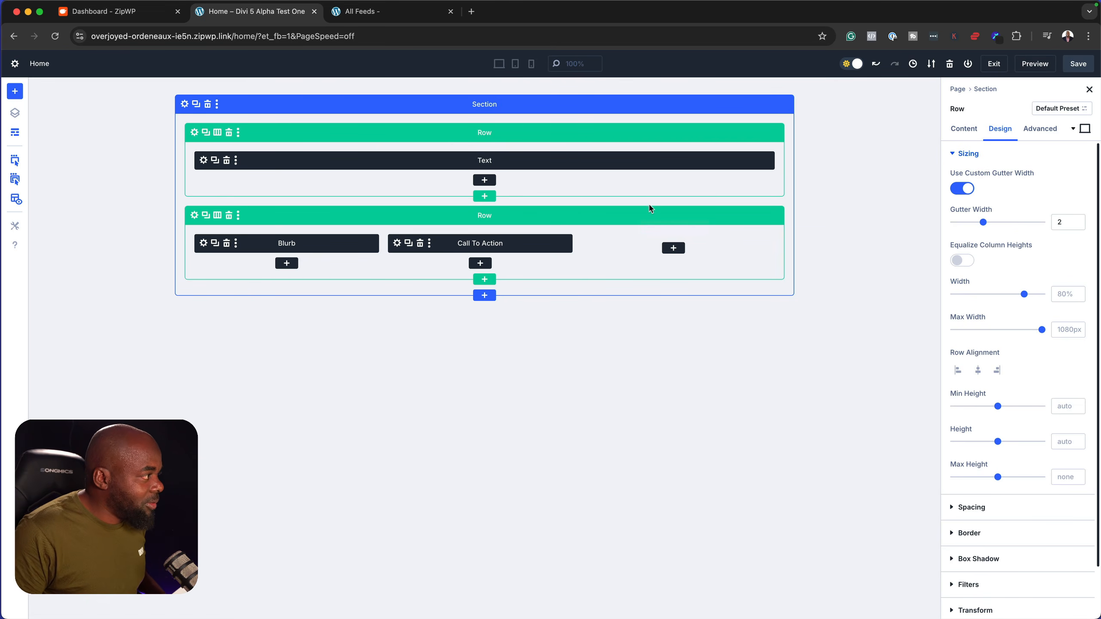
{"action": "left_click", "coordinate": [15, 132]}
{"action": "left_click", "coordinate": [19, 116]}
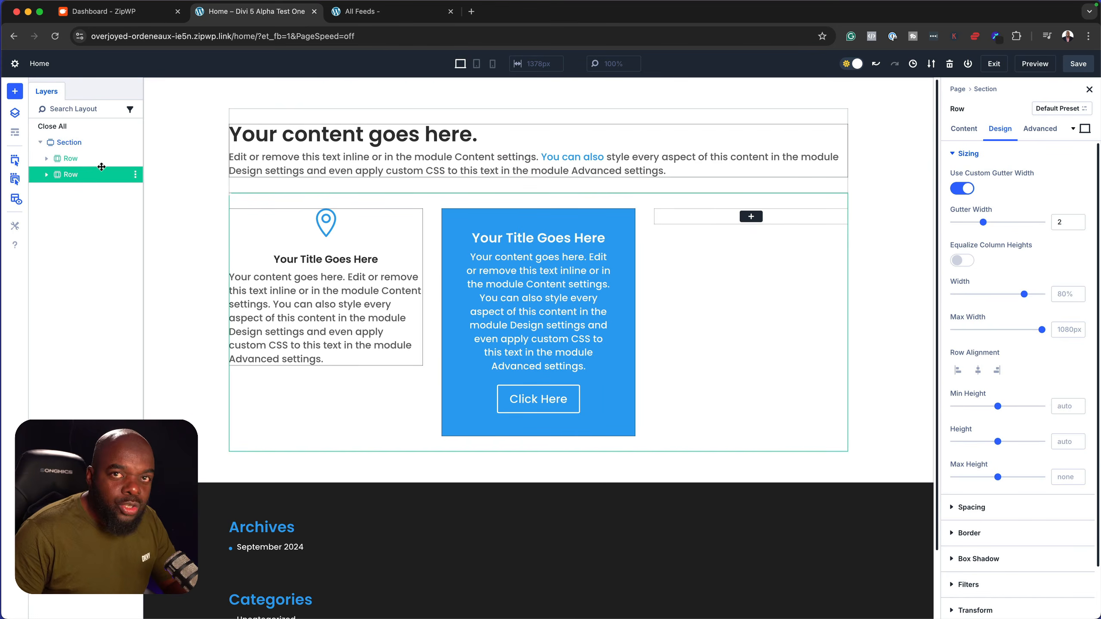
{"action": "left_click", "coordinate": [47, 159]}
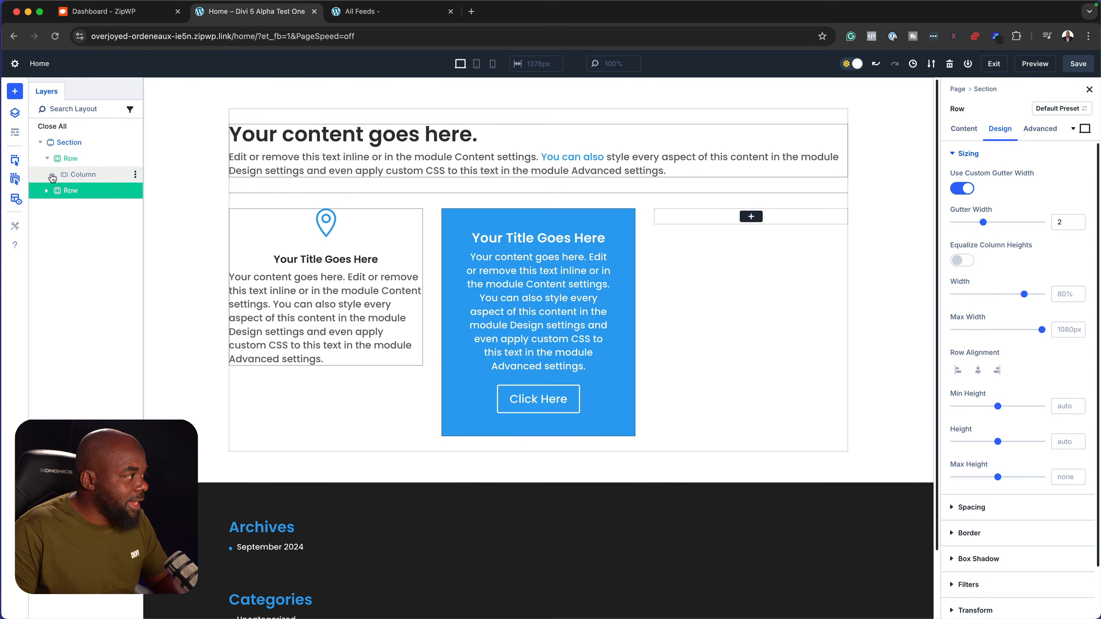
{"action": "left_click", "coordinate": [53, 175]}
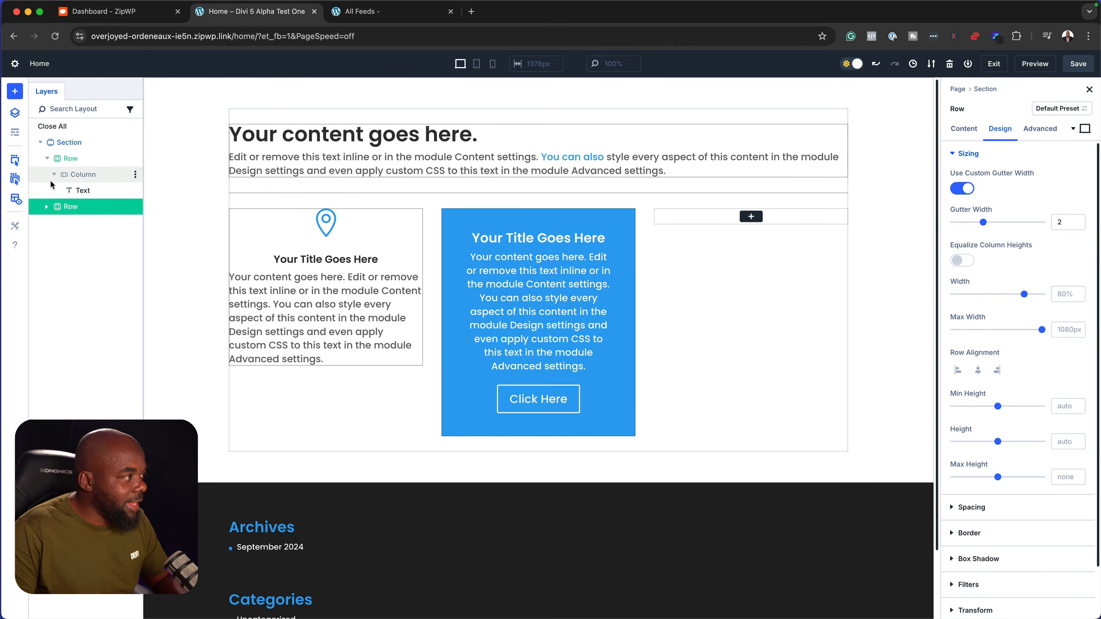
{"action": "left_click", "coordinate": [89, 191]}
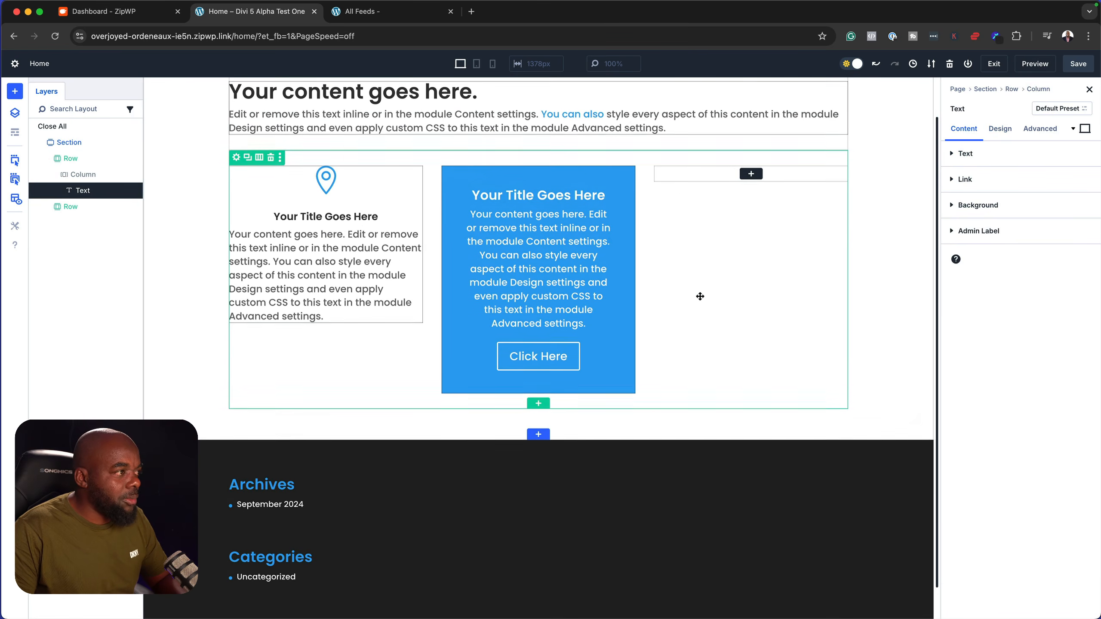
{"action": "scroll", "coordinate": [700, 290], "scroll_direction": "up", "scroll_amount": 2}
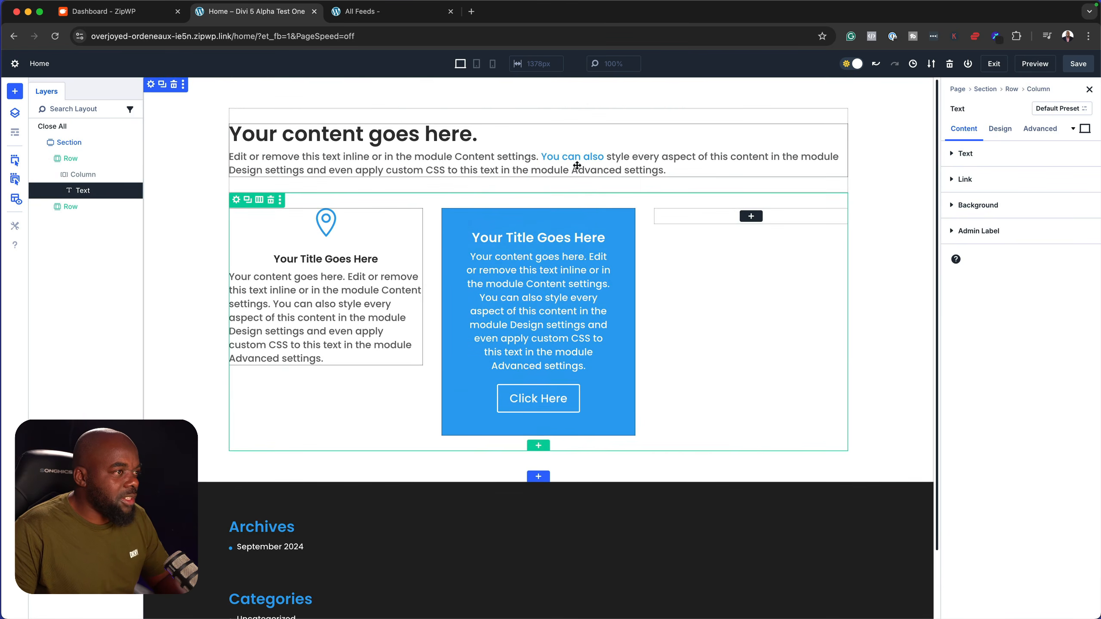
{"action": "left_click", "coordinate": [15, 114]}
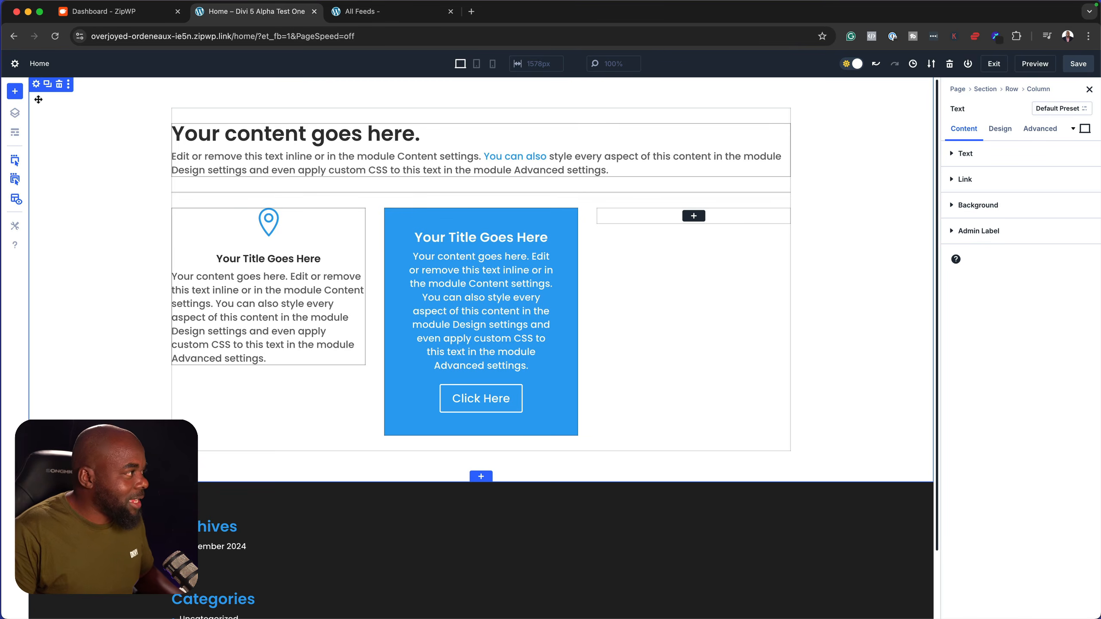
Open the premade layouts library, try to mark the Water Non Profit pack as a favorite, and dismiss the Divi Cloud login window
{"action": "left_click", "coordinate": [15, 92]}
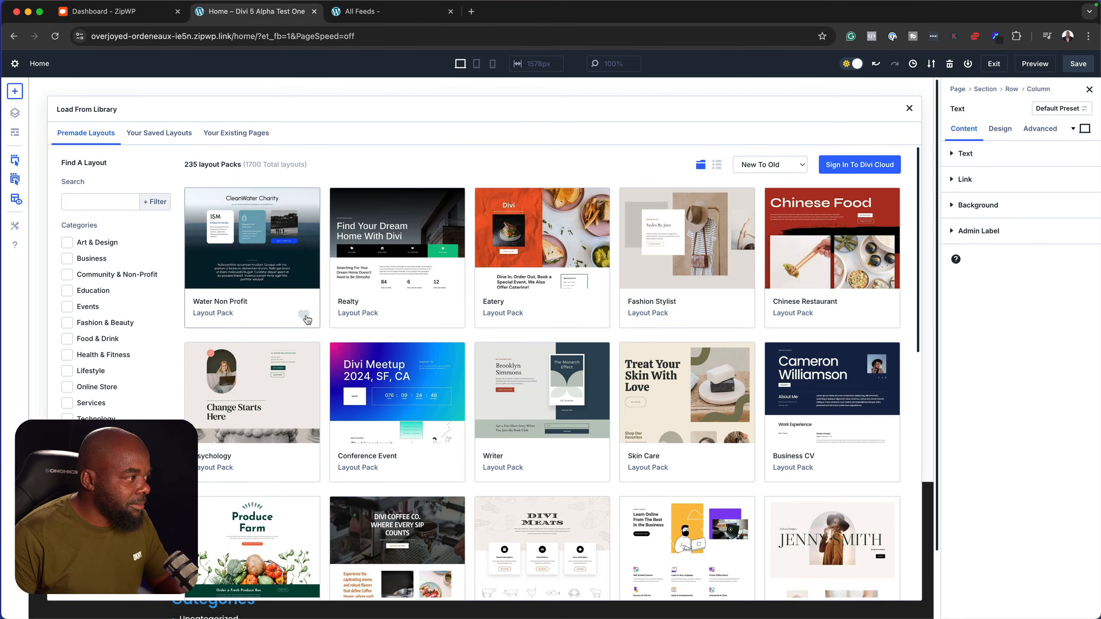
{"action": "left_click", "coordinate": [305, 315]}
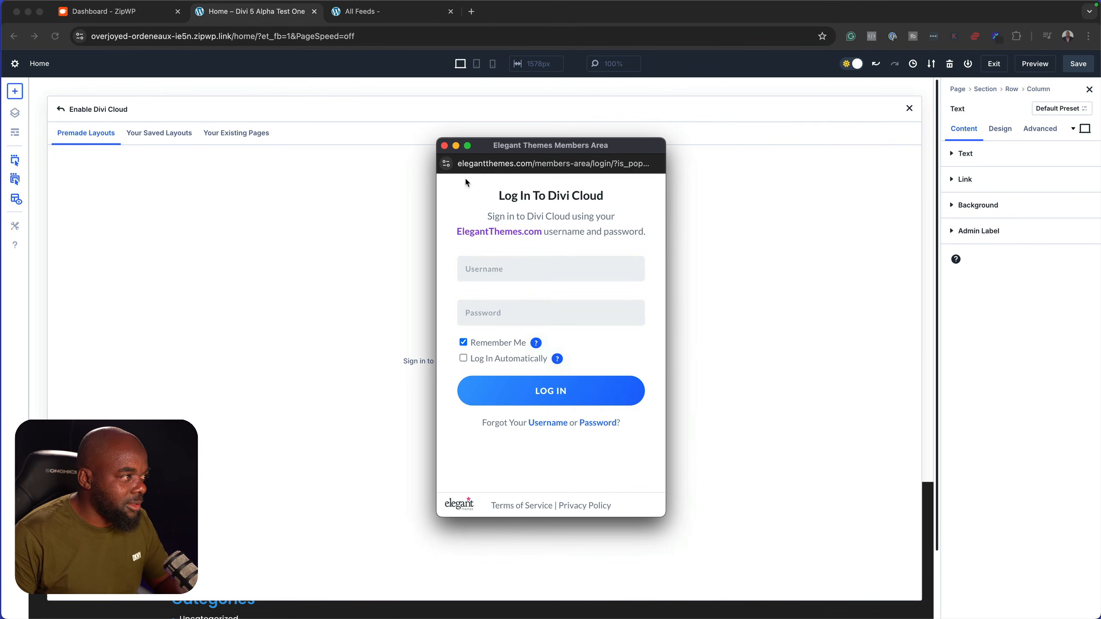
{"action": "type", "text": "mak17"}
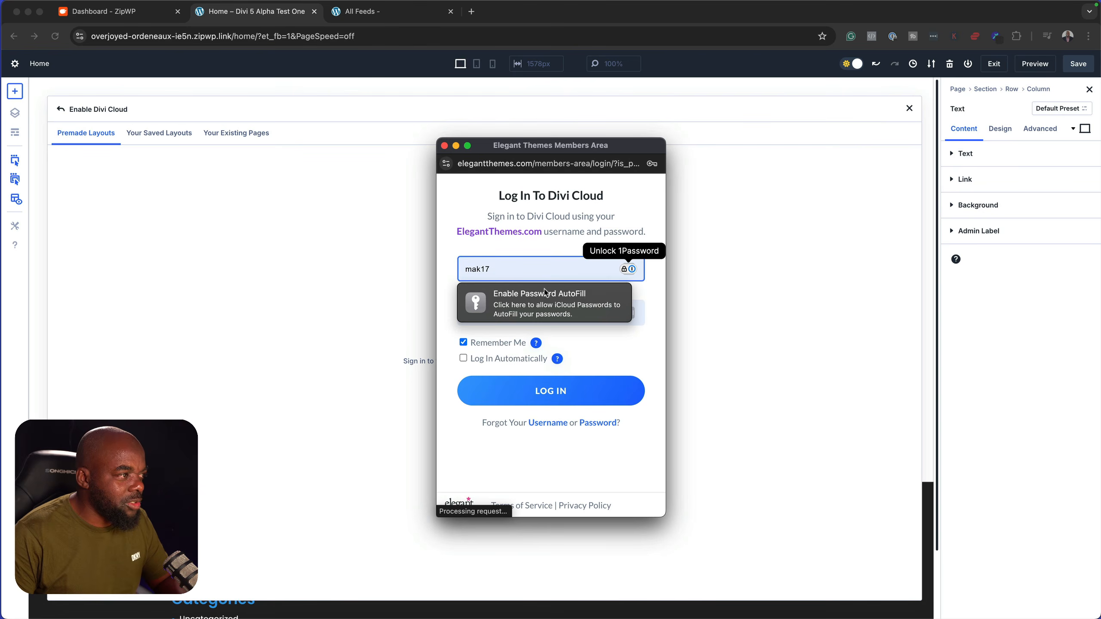
{"action": "left_click", "coordinate": [444, 146]}
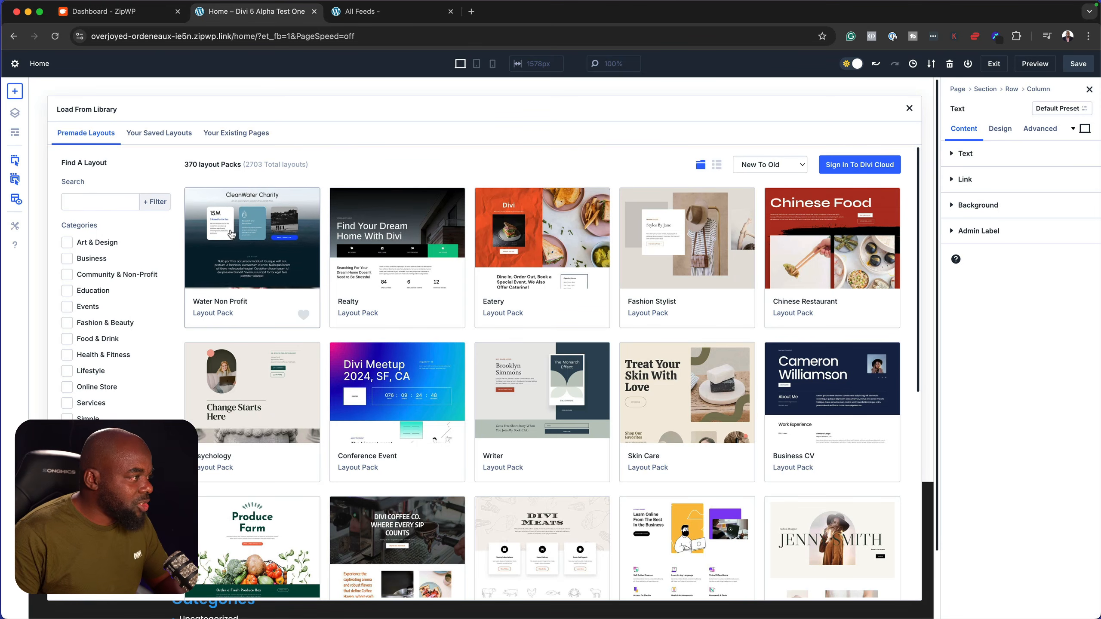
Open the Water Non Profit layout pack's details and look through the Landing layout preview
{"action": "left_click", "coordinate": [258, 227]}
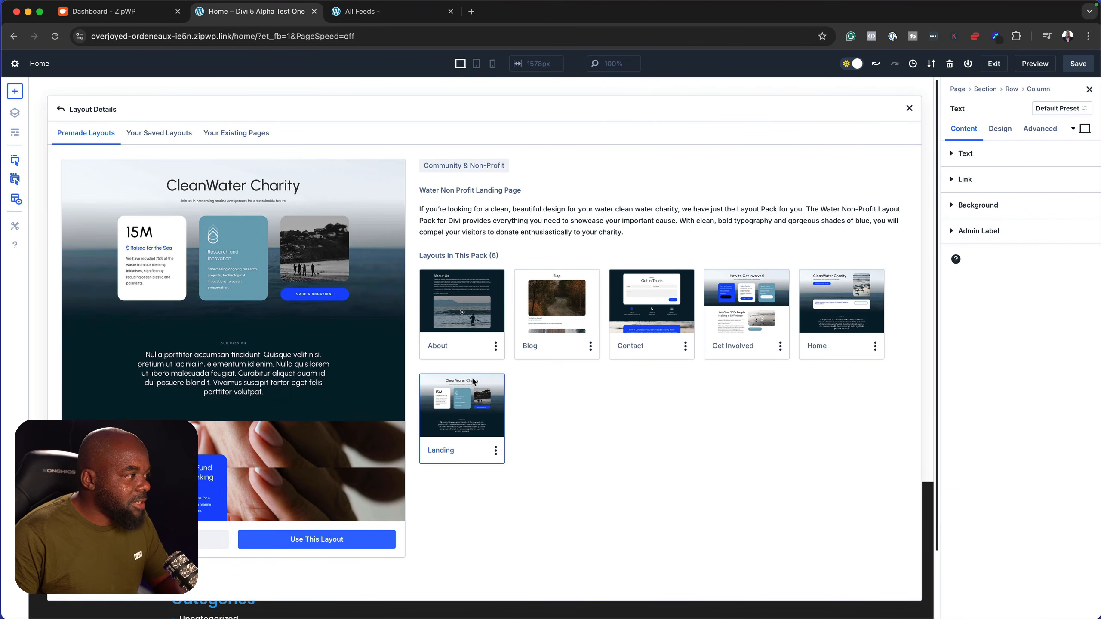
{"action": "scroll", "coordinate": [304, 450], "scroll_direction": "down", "scroll_amount": 1}
{"action": "scroll", "coordinate": [302, 447], "scroll_direction": "down", "scroll_amount": 3}
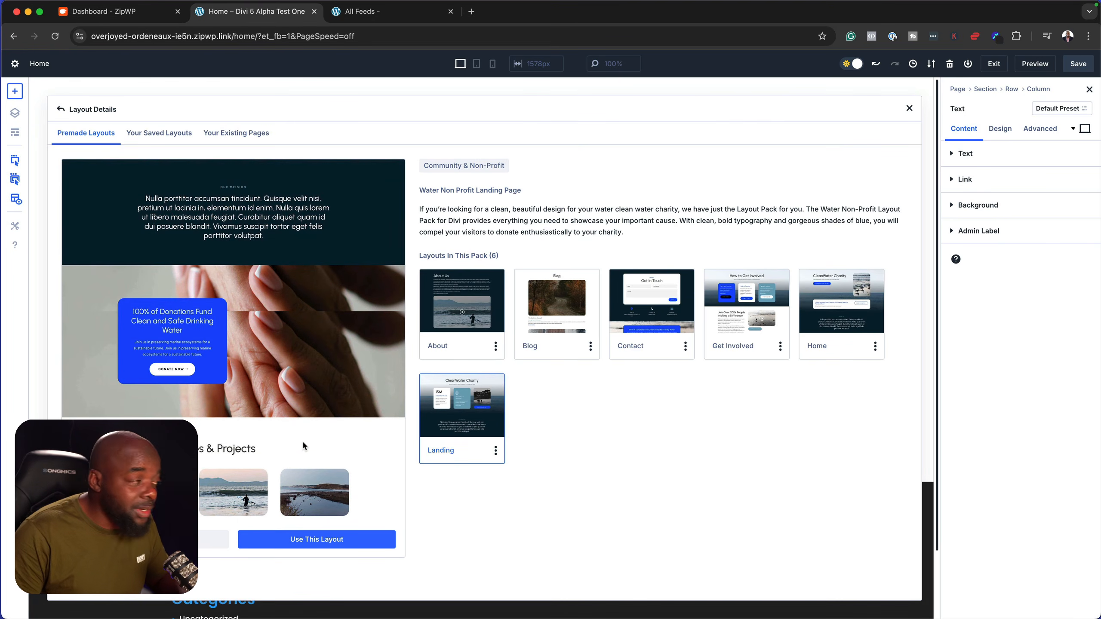
{"action": "scroll", "coordinate": [304, 439], "scroll_direction": "down", "scroll_amount": 5}
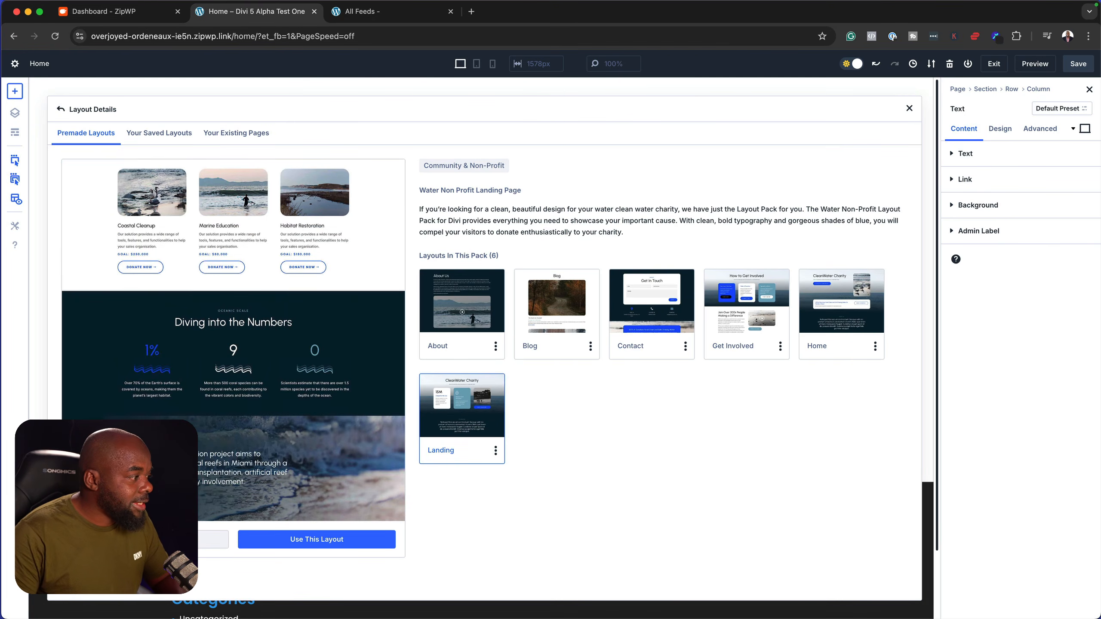
View the live demo of the Water Non Profit Landing layout and look through its sections
{"action": "left_click", "coordinate": [213, 539]}
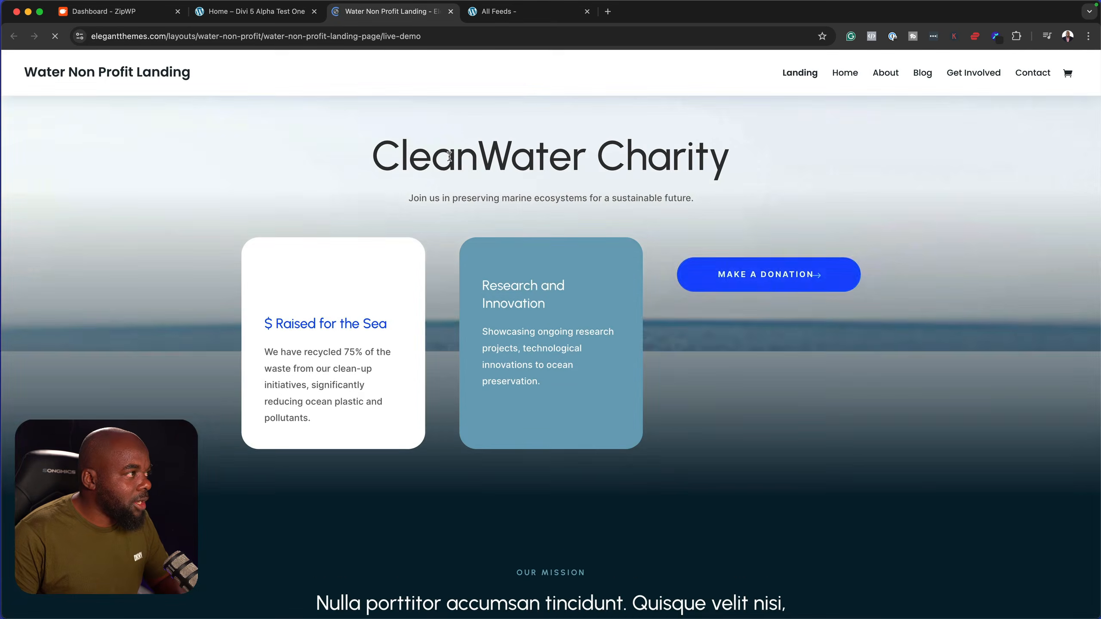
{"action": "scroll", "coordinate": [804, 386], "scroll_direction": "down", "scroll_amount": 10}
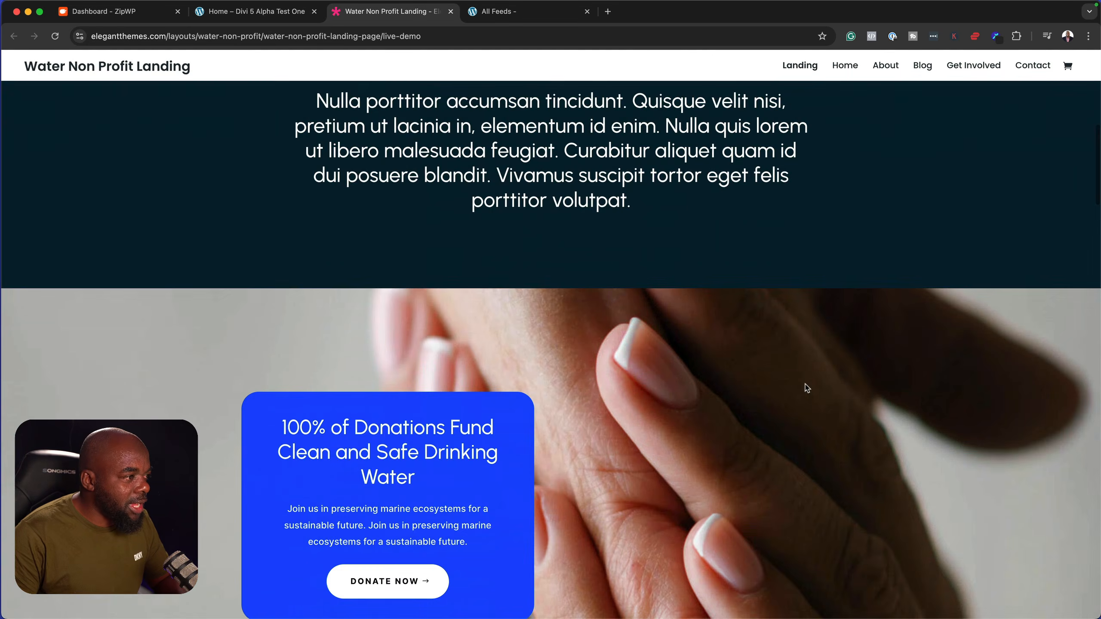
{"action": "scroll", "coordinate": [807, 385], "scroll_direction": "up", "scroll_amount": 6}
{"action": "scroll", "coordinate": [807, 386], "scroll_direction": "up", "scroll_amount": 7}
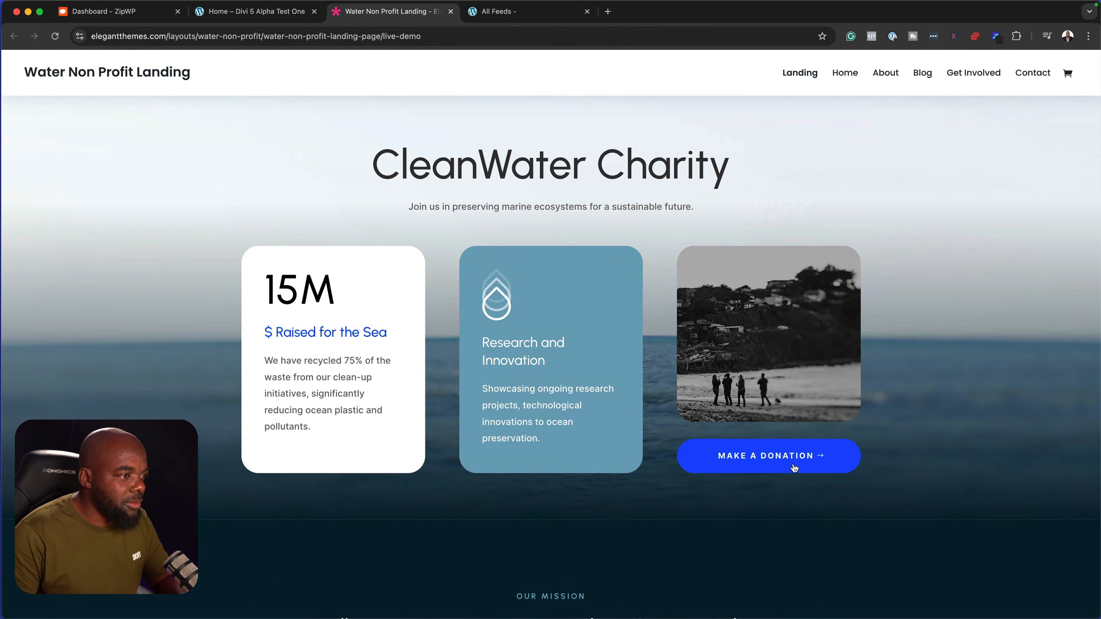
Close the premade layouts library and export the page's Divi Builder layout with the file name Home
{"action": "left_click", "coordinate": [256, 11]}
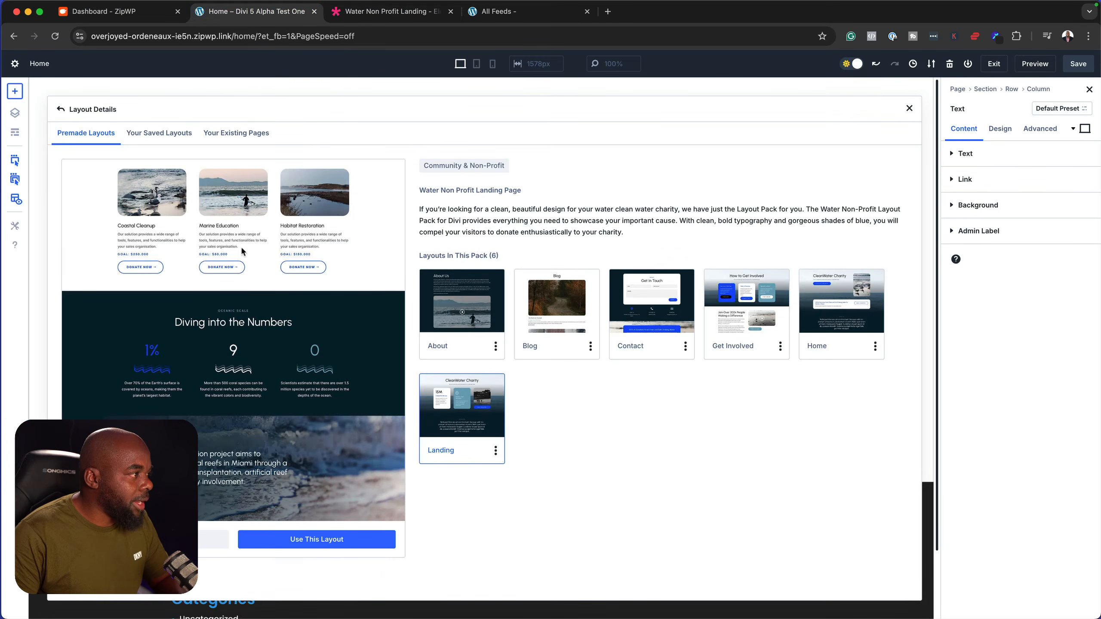
{"action": "left_click", "coordinate": [61, 110]}
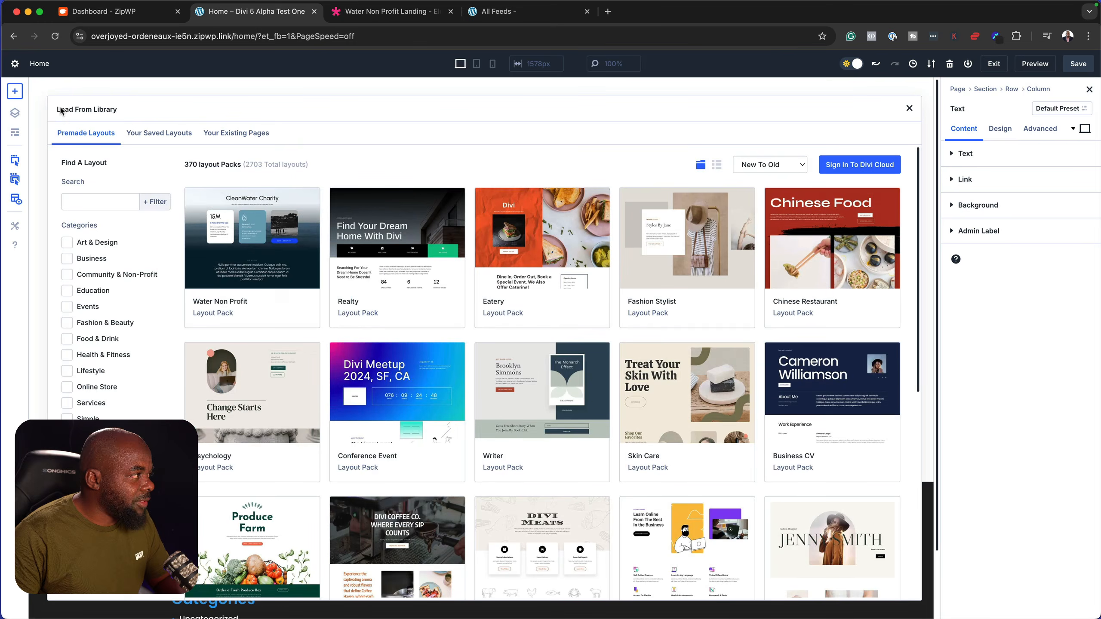
{"action": "left_click", "coordinate": [909, 108]}
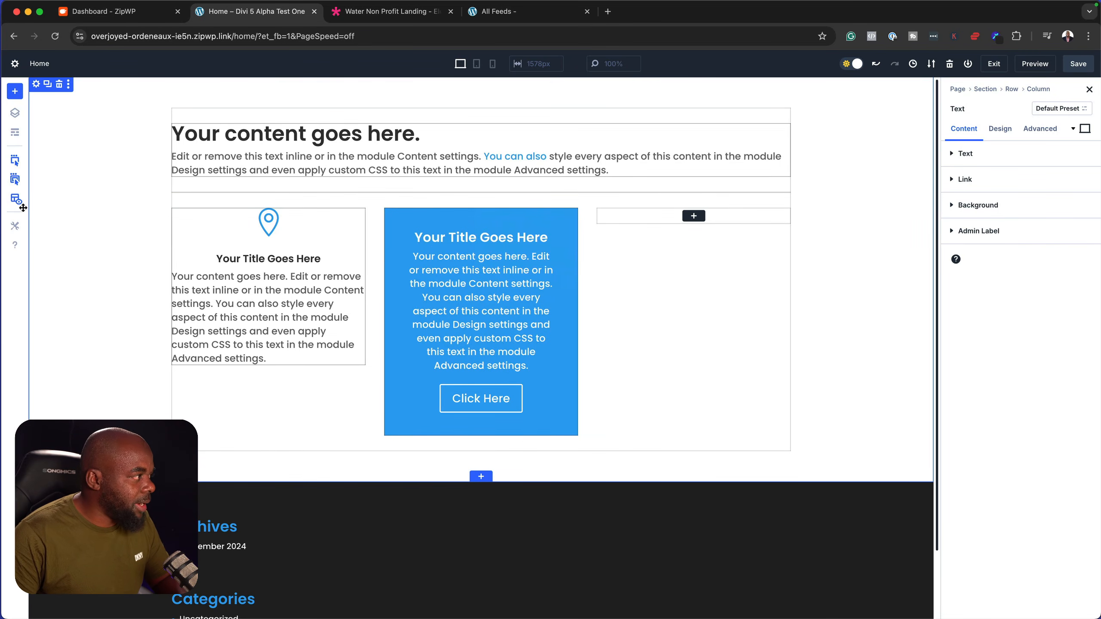
{"action": "left_click", "coordinate": [929, 68]}
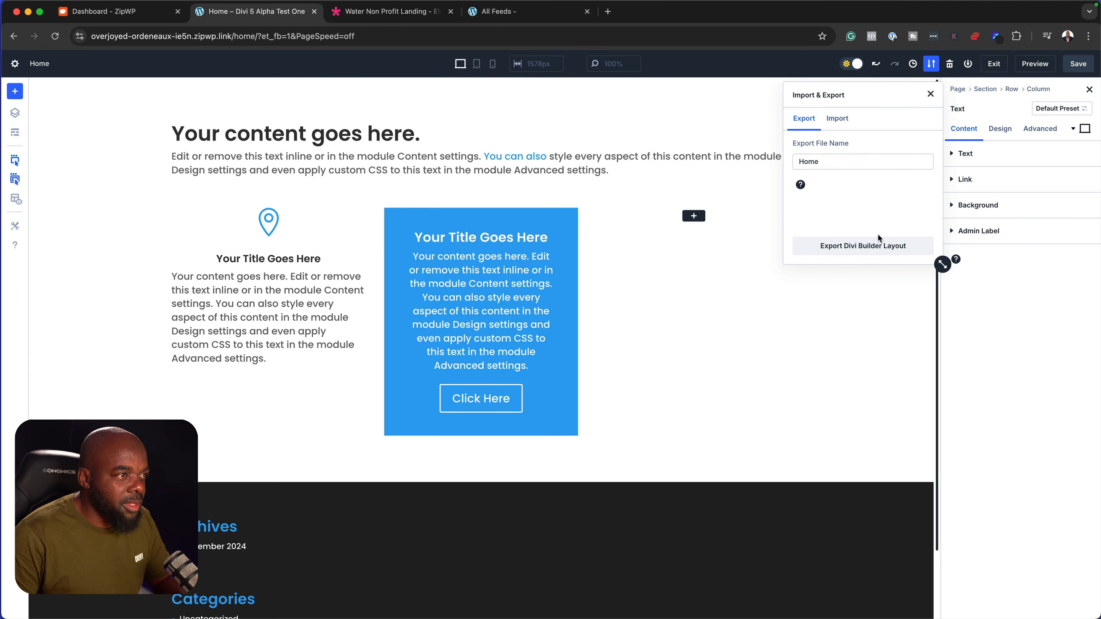
{"action": "left_click", "coordinate": [859, 254]}
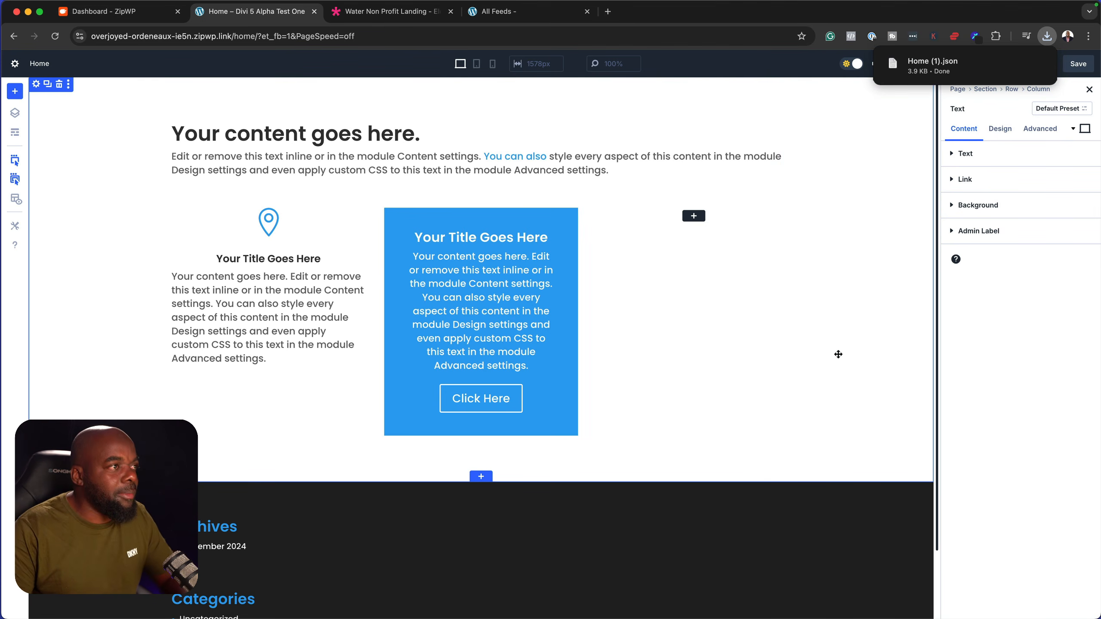
Try the builder's dark mode and switch back to light mode
{"action": "left_click", "coordinate": [851, 64]}
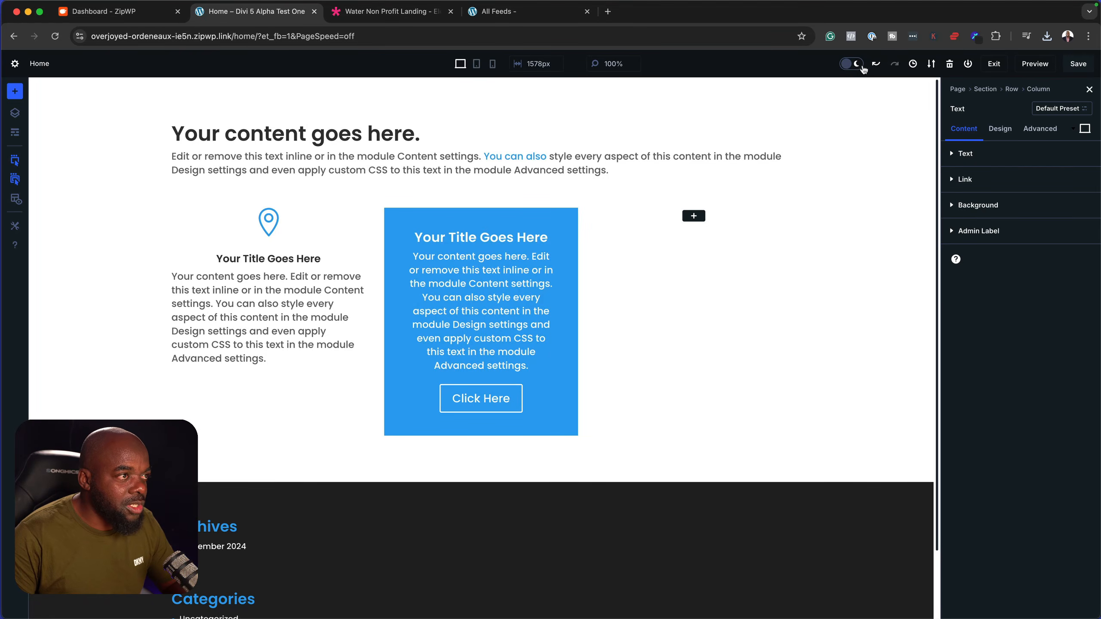
{"action": "left_click", "coordinate": [861, 68]}
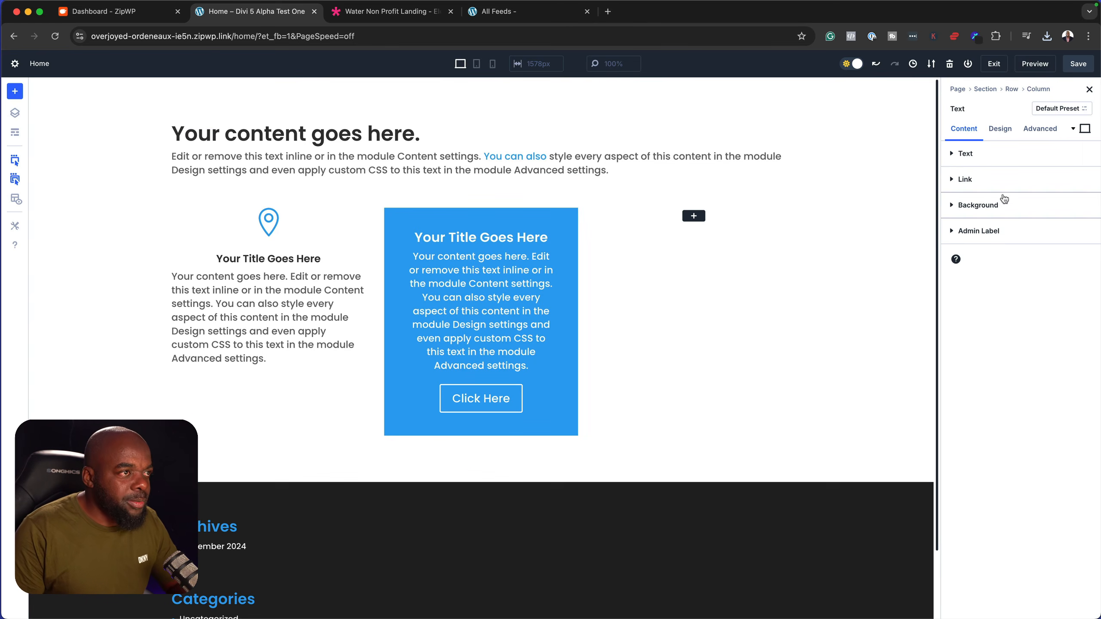
Try to enable saving the layout to Divi Cloud, then dismiss the login window and the Save To Library dialog
{"action": "left_click", "coordinate": [968, 64]}
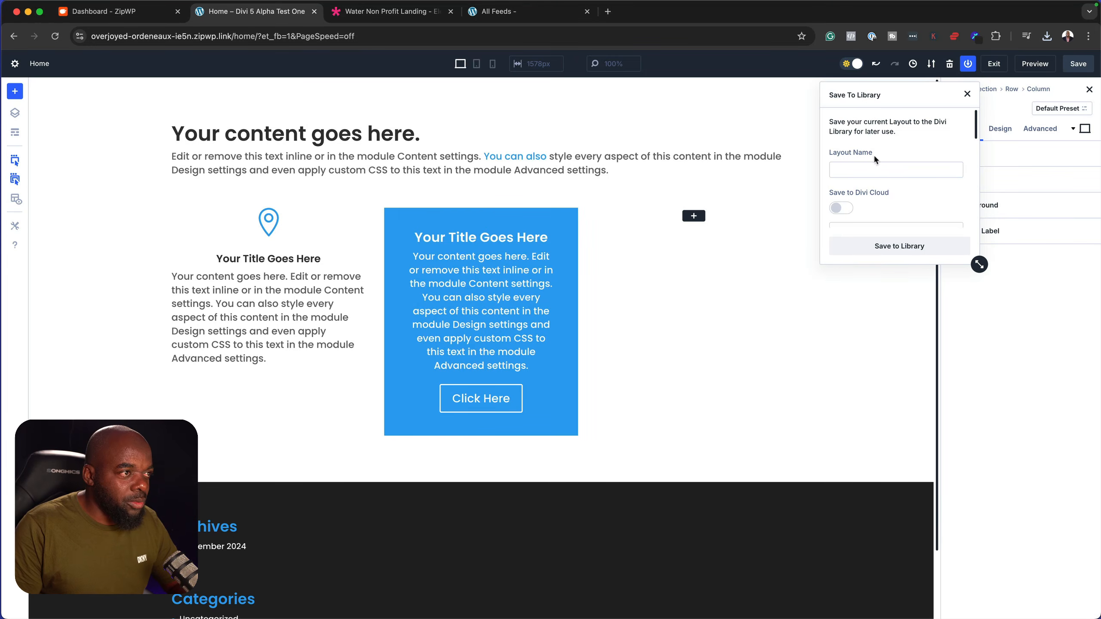
{"action": "left_click", "coordinate": [863, 170]}
{"action": "left_click", "coordinate": [842, 207]}
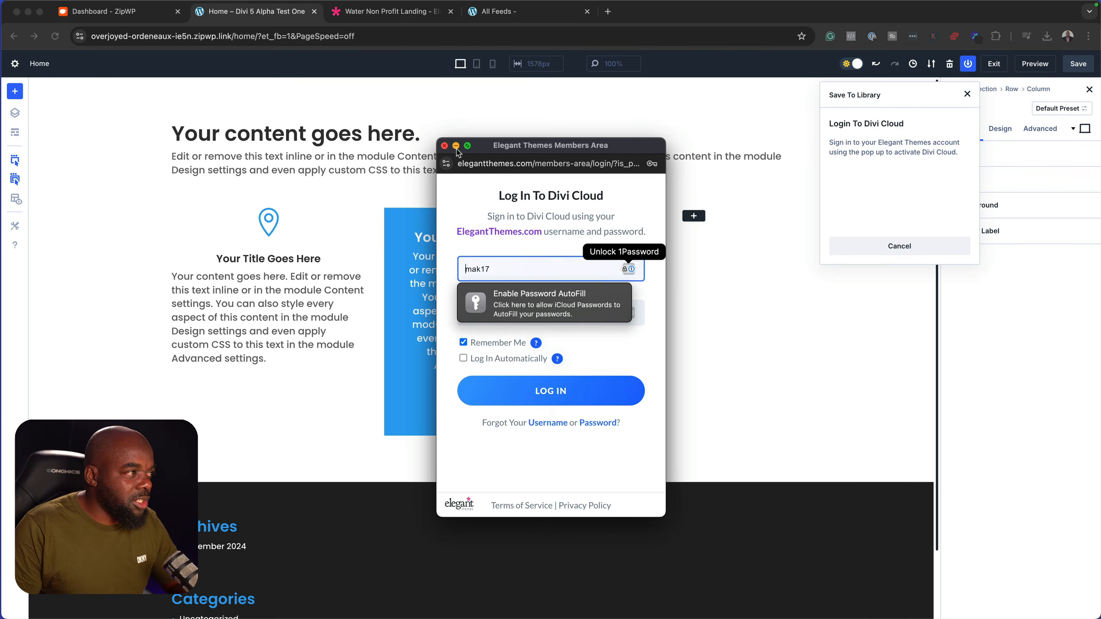
{"action": "left_click", "coordinate": [444, 145]}
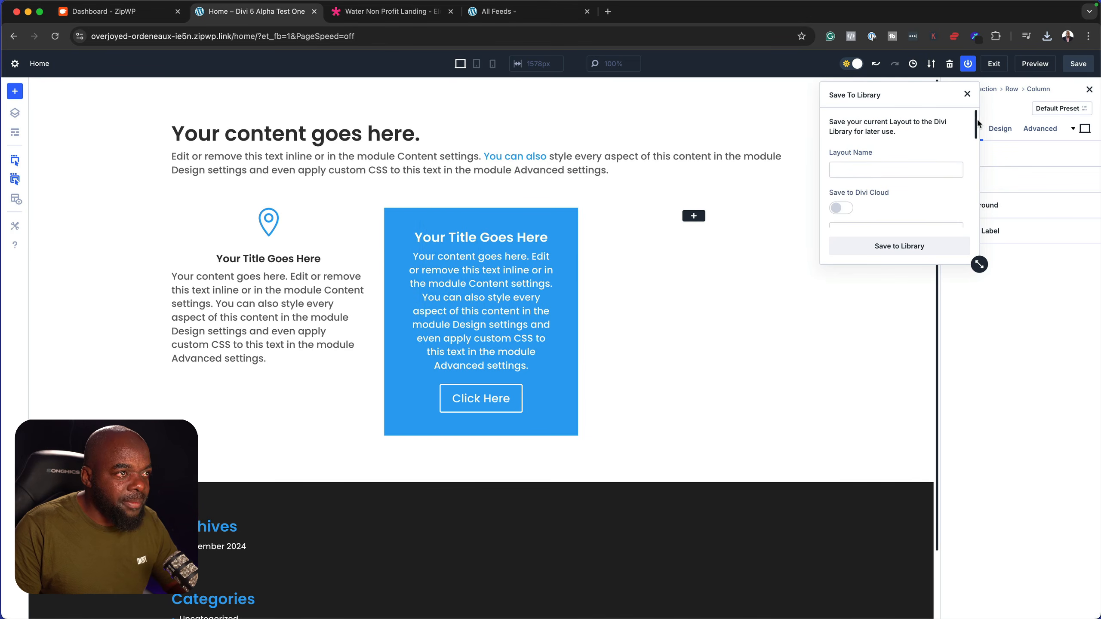
{"action": "left_click", "coordinate": [968, 94]}
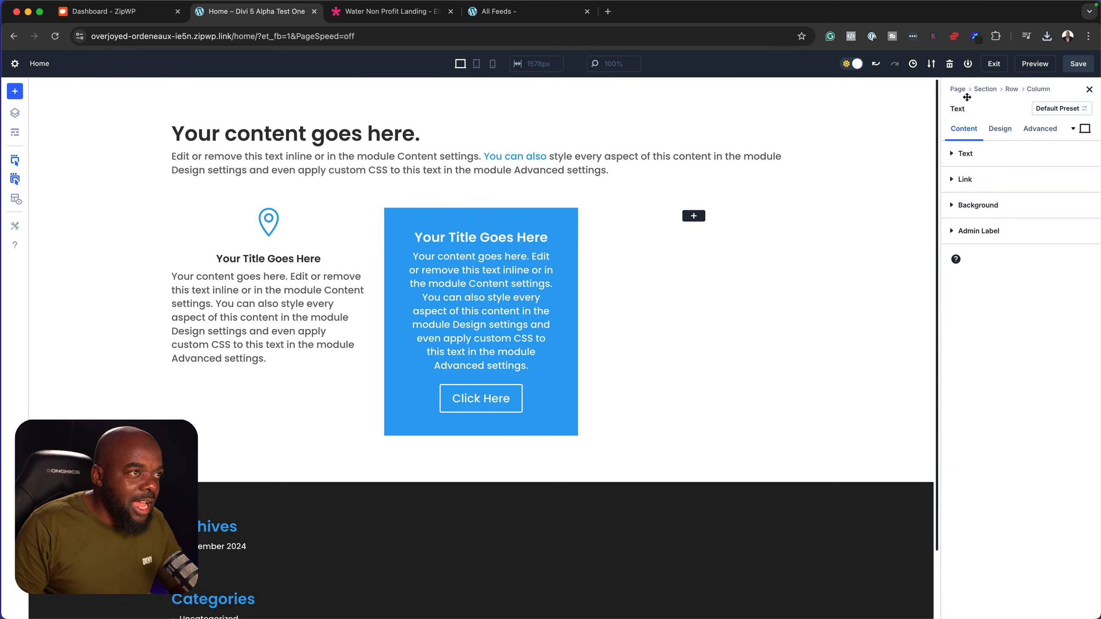
Look through the Save To Library options, including Divi Cloud, categories and tags, and close the dialog without saving
{"action": "left_click", "coordinate": [969, 65]}
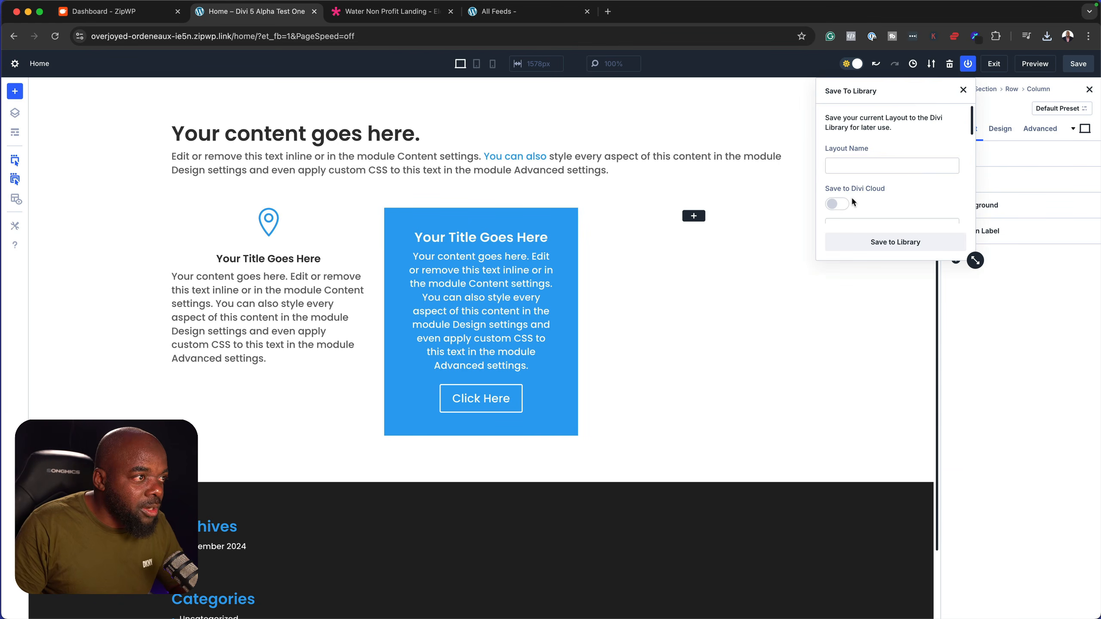
{"action": "scroll", "coordinate": [880, 192], "scroll_direction": "down", "scroll_amount": 5}
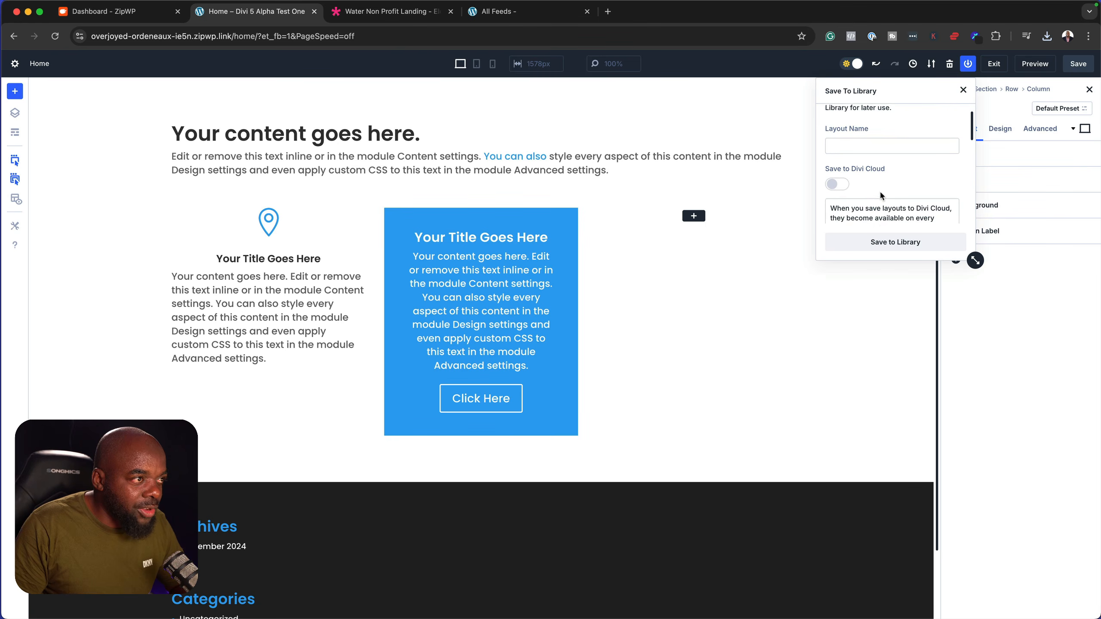
{"action": "scroll", "coordinate": [882, 193], "scroll_direction": "down", "scroll_amount": 3}
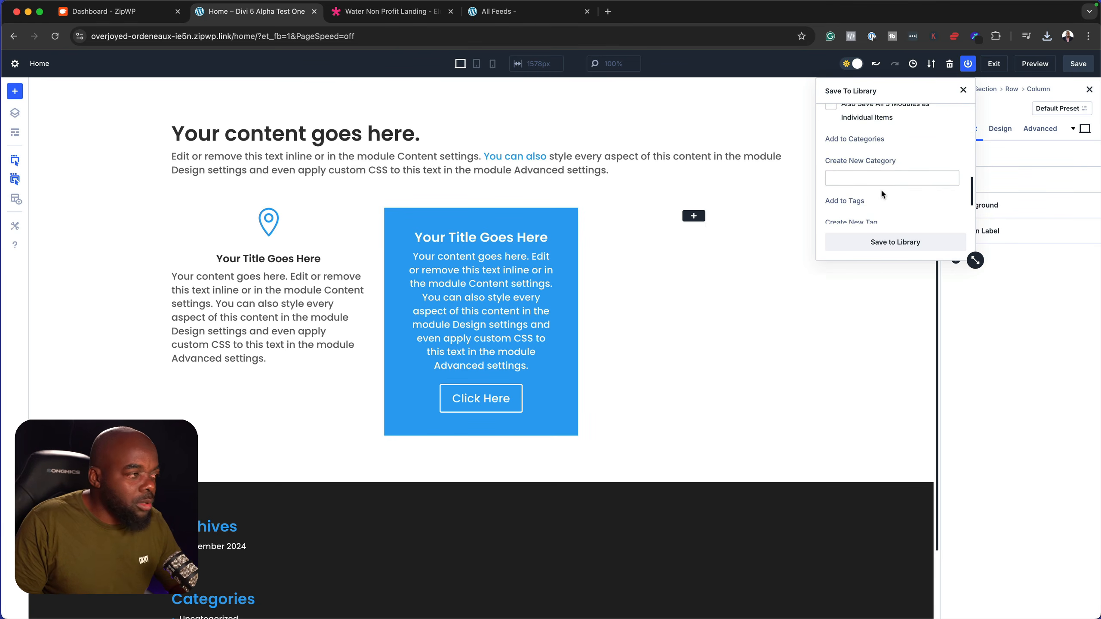
{"action": "scroll", "coordinate": [882, 194], "scroll_direction": "up", "scroll_amount": 8}
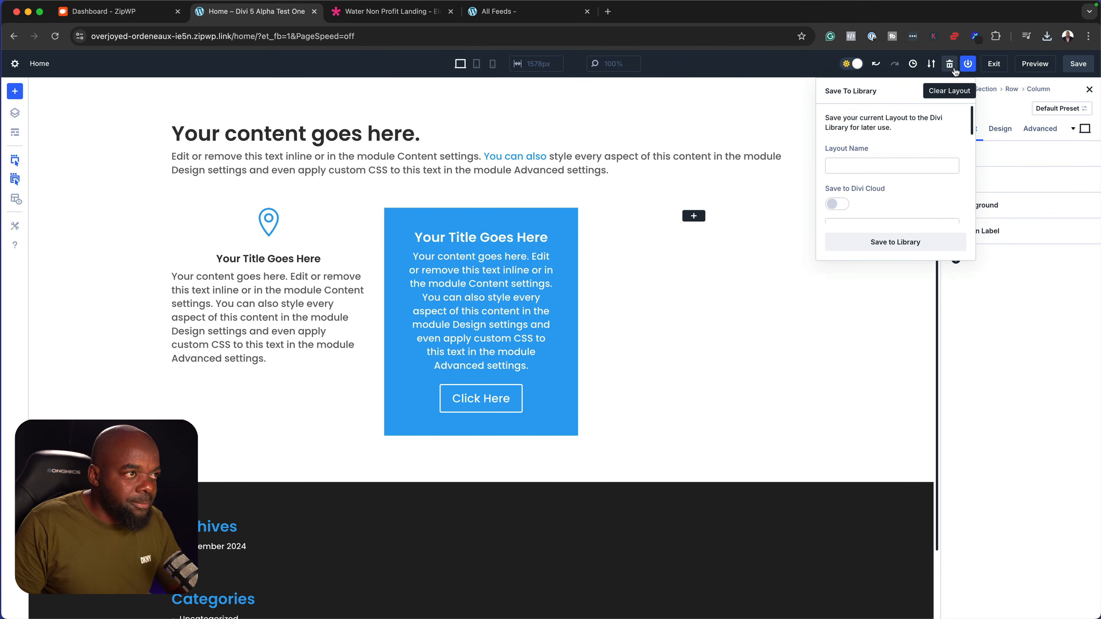
{"action": "left_click", "coordinate": [969, 63]}
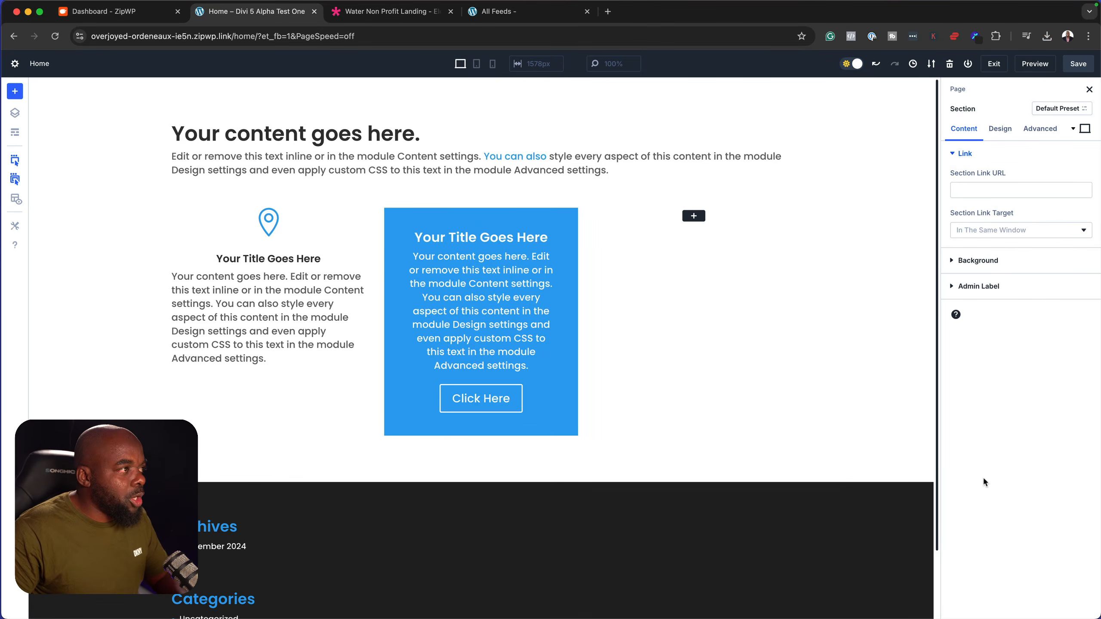
Open the first row's Text module and examine its body content editor and text design options
{"action": "left_click", "coordinate": [440, 142]}
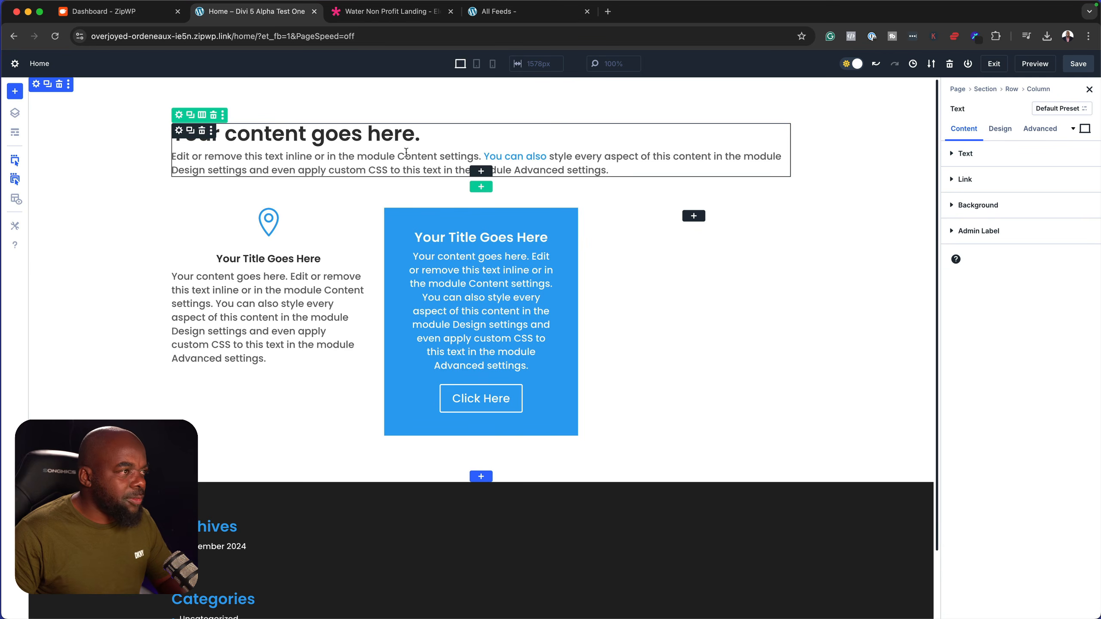
{"action": "left_click", "coordinate": [966, 154]}
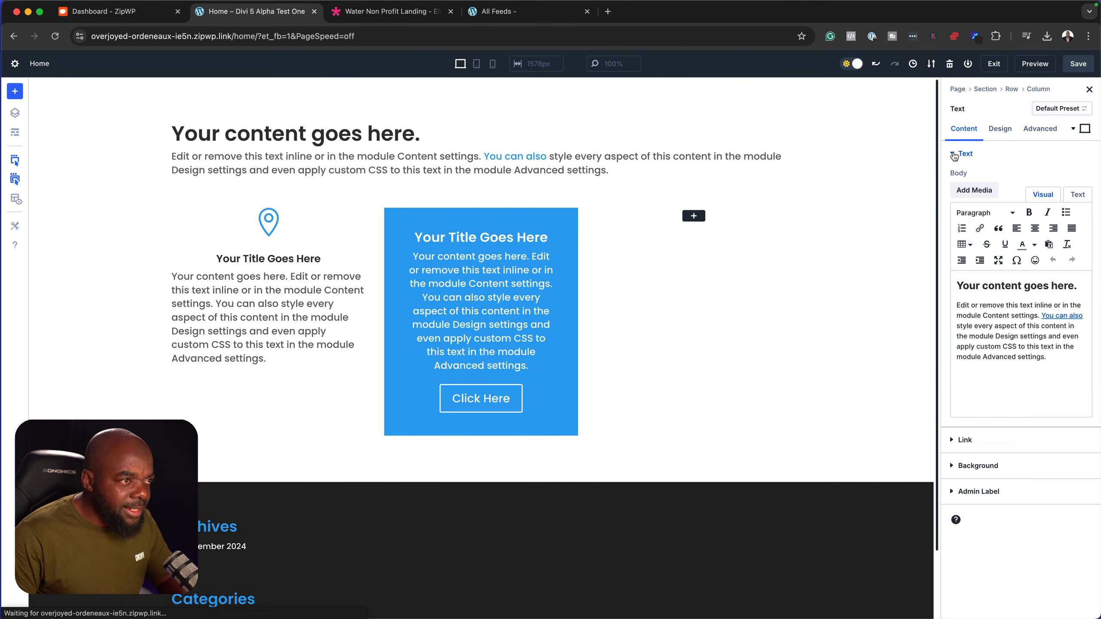
{"action": "left_click", "coordinate": [1000, 128]}
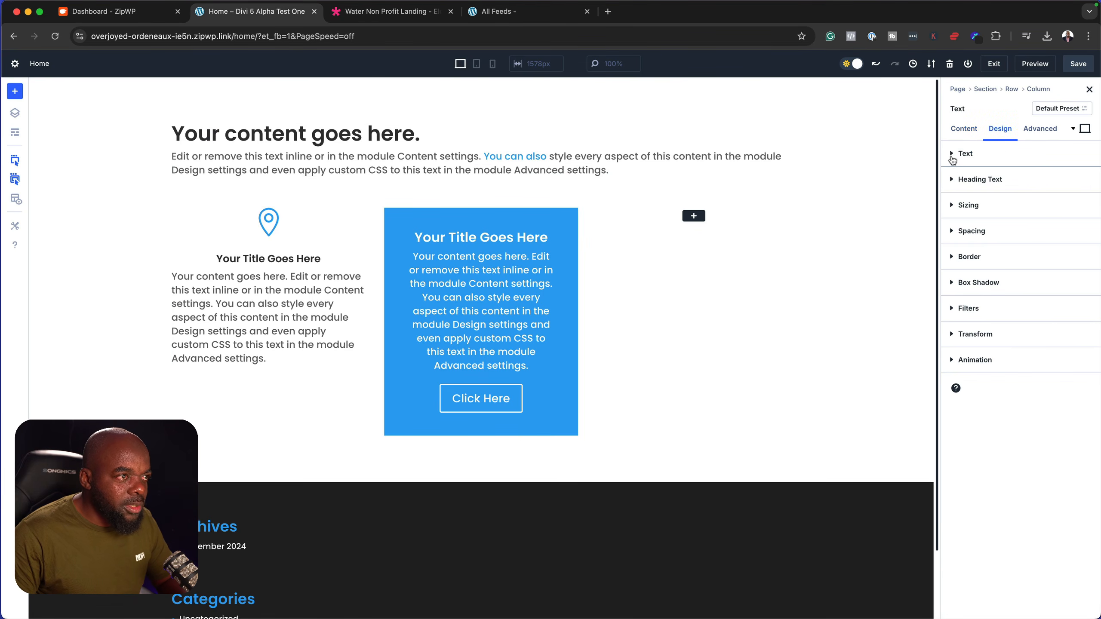
{"action": "left_click", "coordinate": [952, 157]}
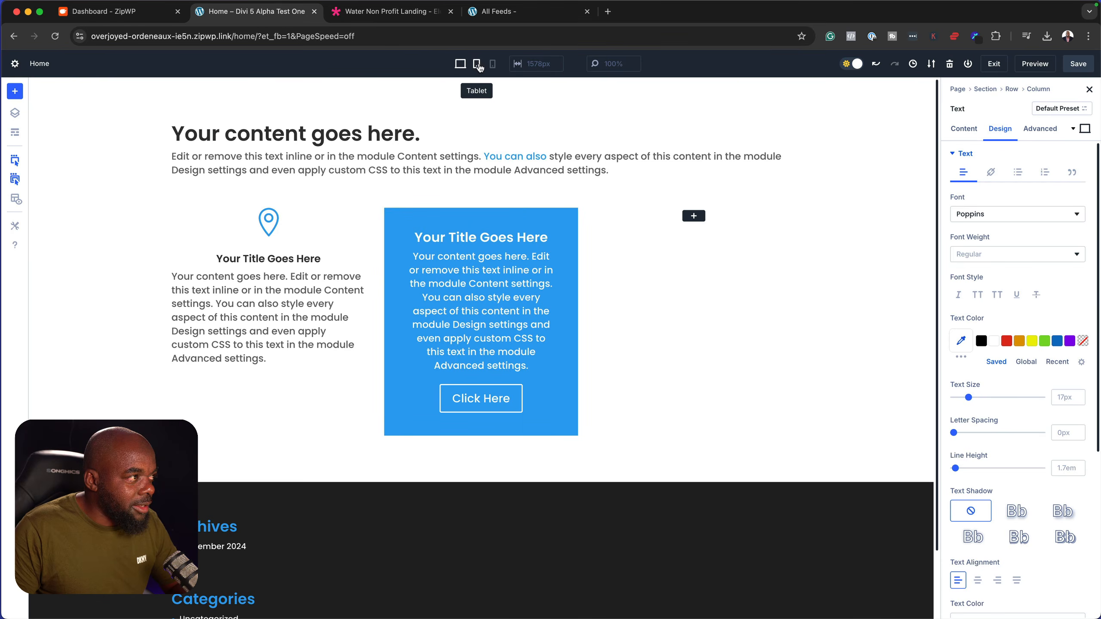
In tablet view, set the Call To Action module's background color to red
{"action": "left_click", "coordinate": [477, 64]}
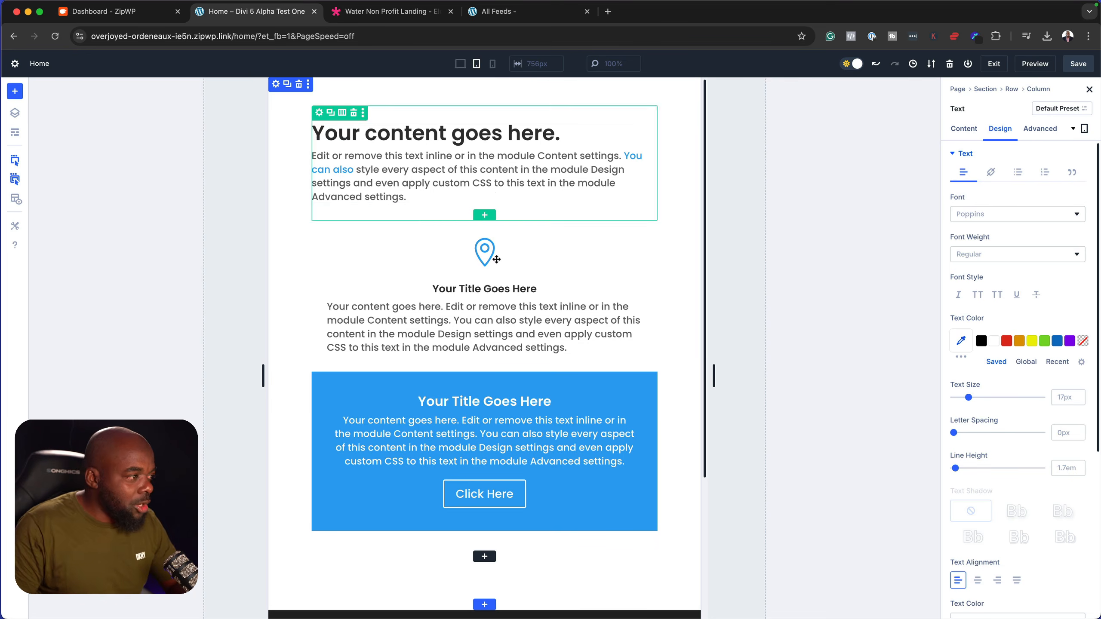
{"action": "left_click", "coordinate": [625, 386]}
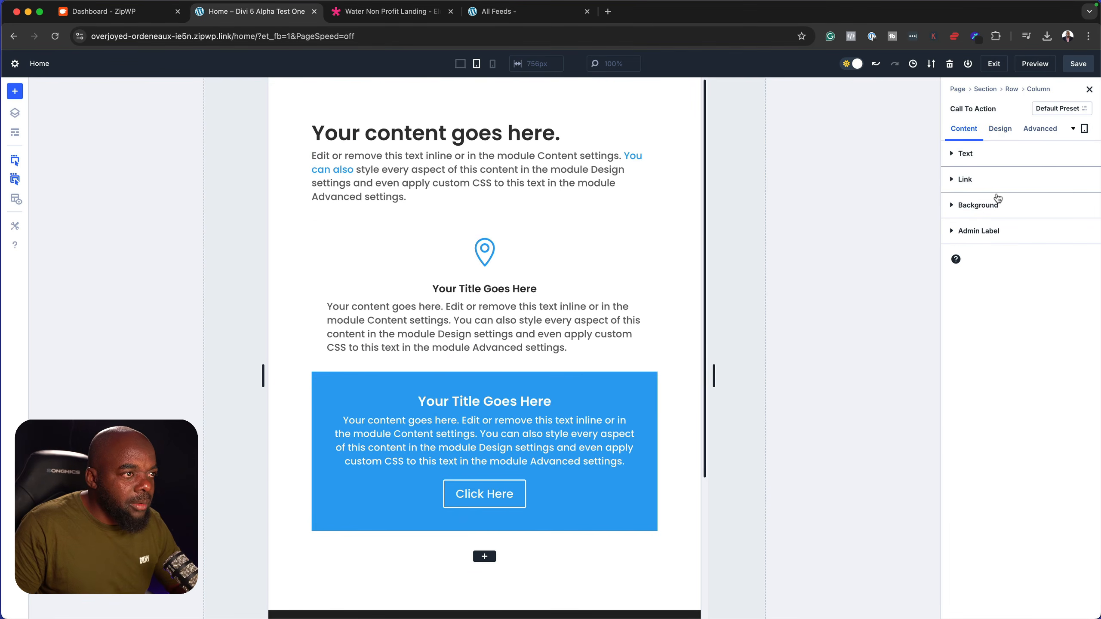
{"action": "left_click", "coordinate": [992, 207]}
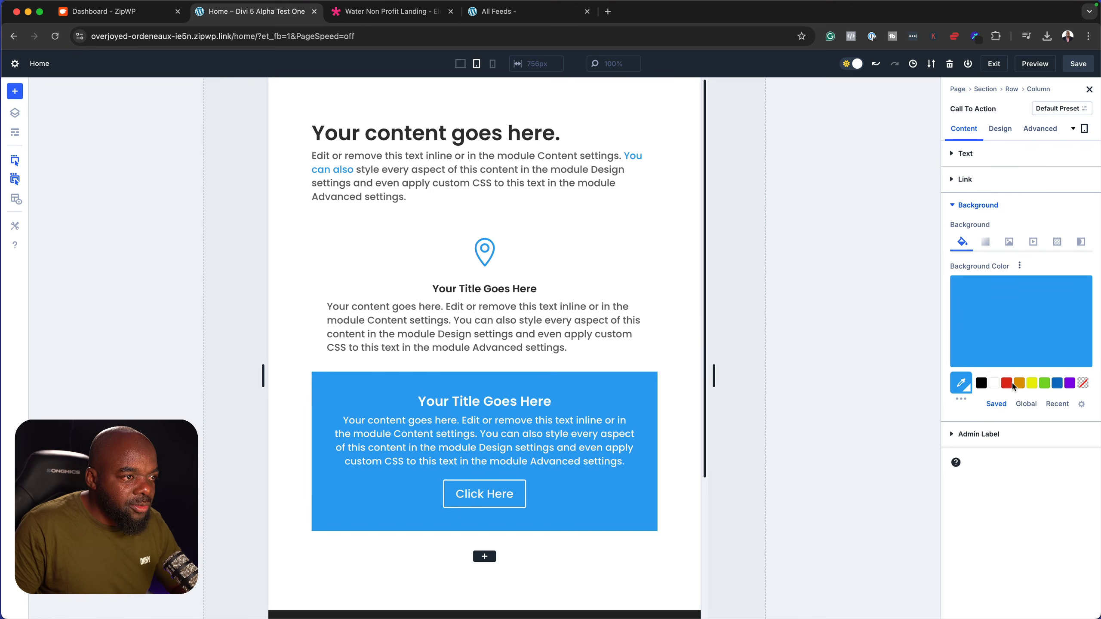
{"action": "left_click", "coordinate": [1006, 384]}
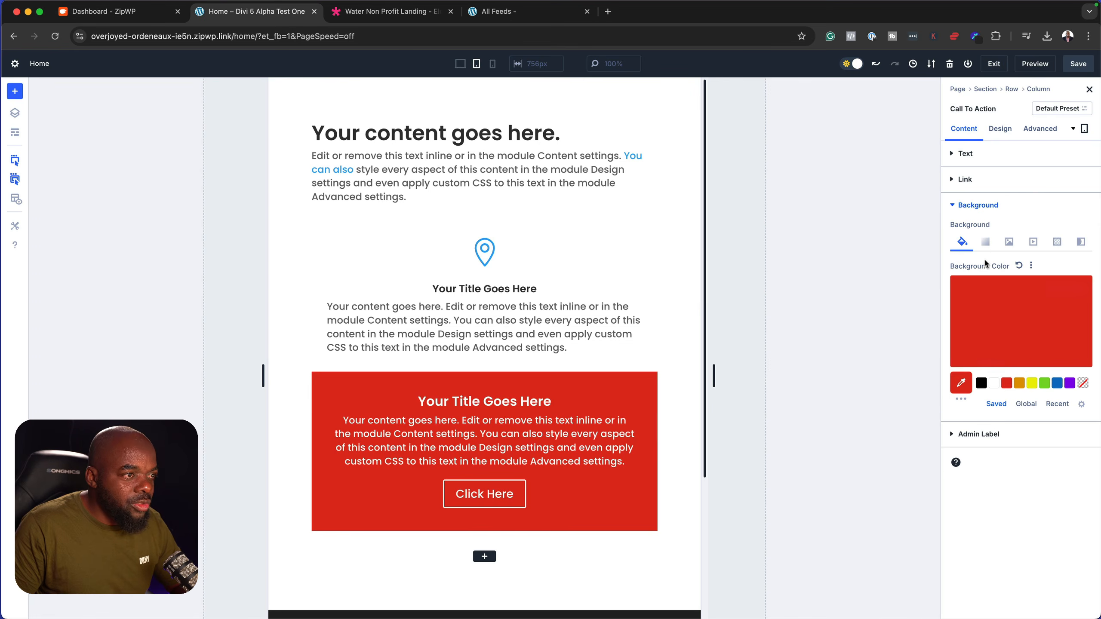
Set the Call To Action module's phone background color to green (#7cda24) and compare the desktop, tablet and phone views
{"action": "left_click", "coordinate": [493, 64]}
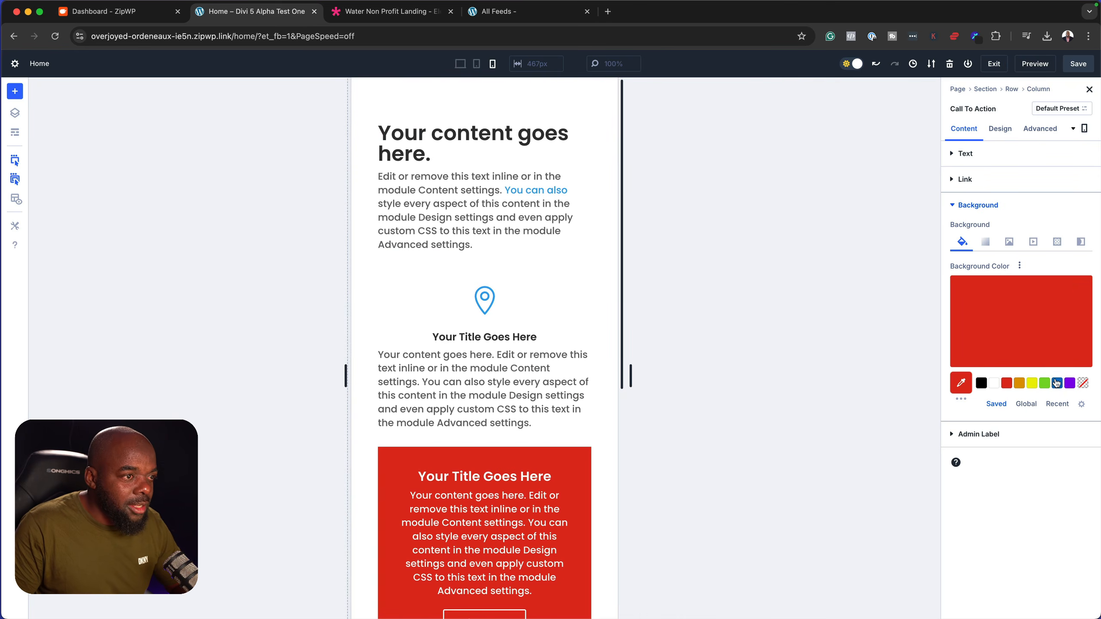
{"action": "left_click", "coordinate": [1048, 385]}
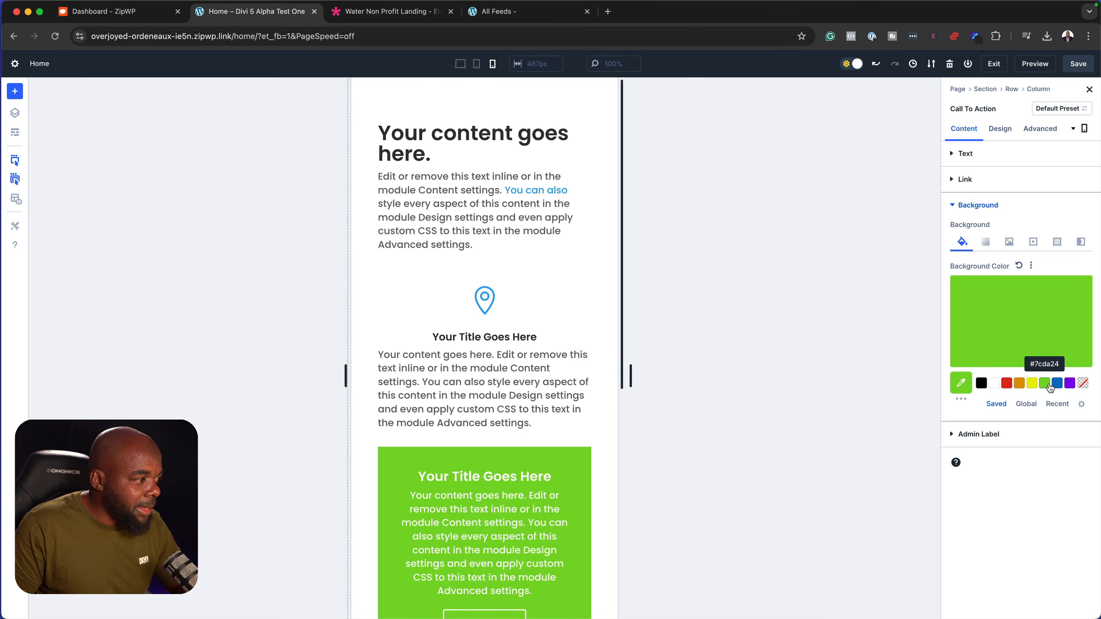
{"action": "left_click", "coordinate": [463, 65]}
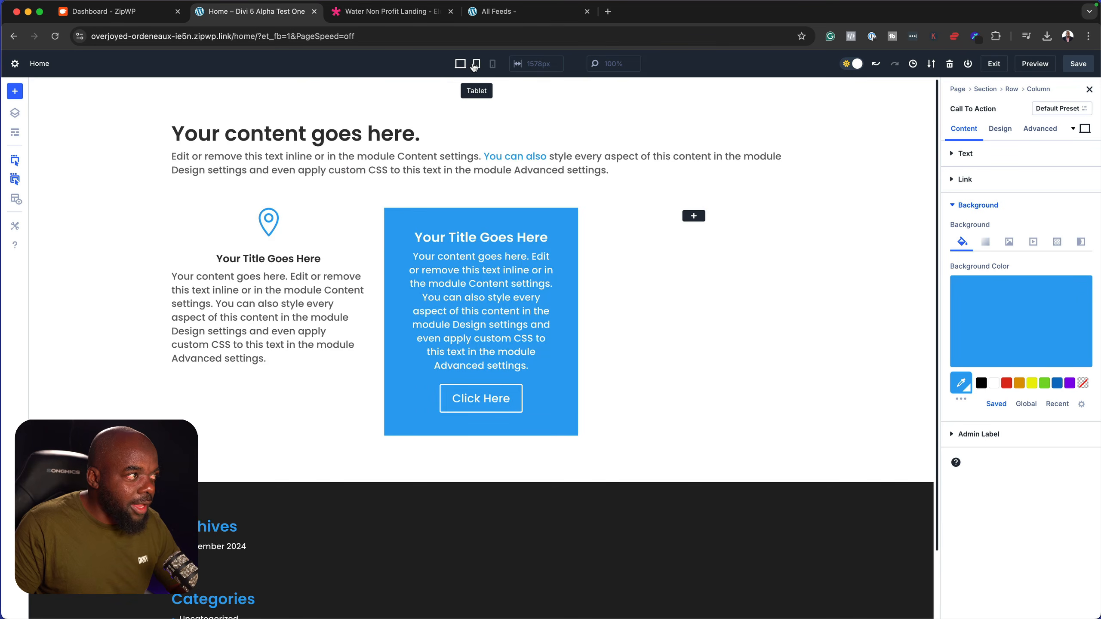
{"action": "left_click", "coordinate": [475, 64]}
{"action": "left_click", "coordinate": [494, 66]}
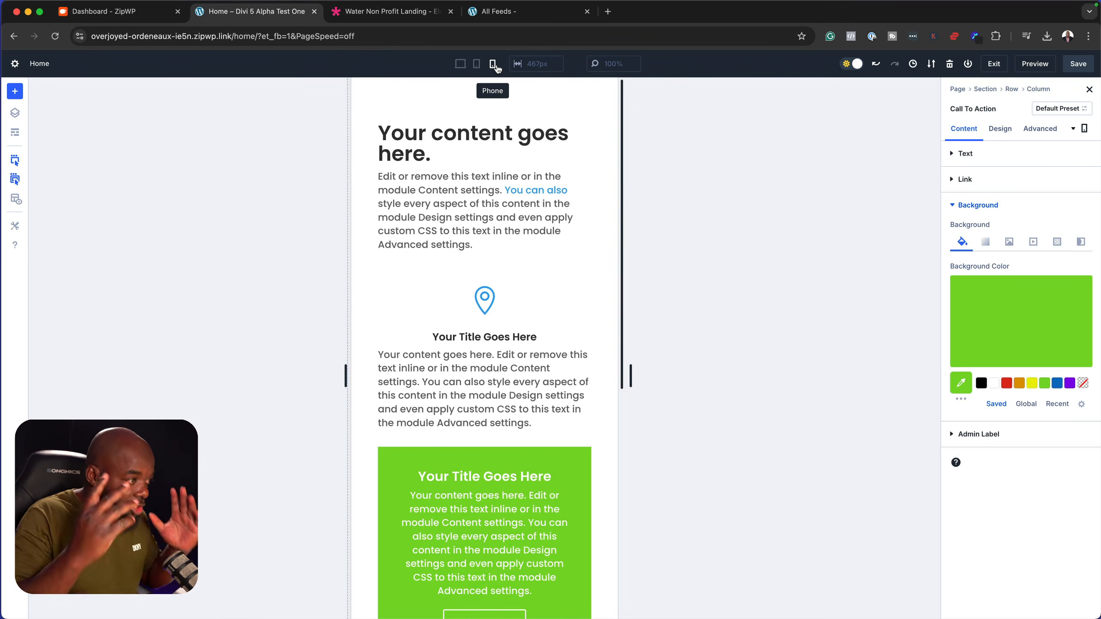
Try a red (#e02b20) background color on the Blurb module in phone view and undo it
{"action": "left_click", "coordinate": [555, 357]}
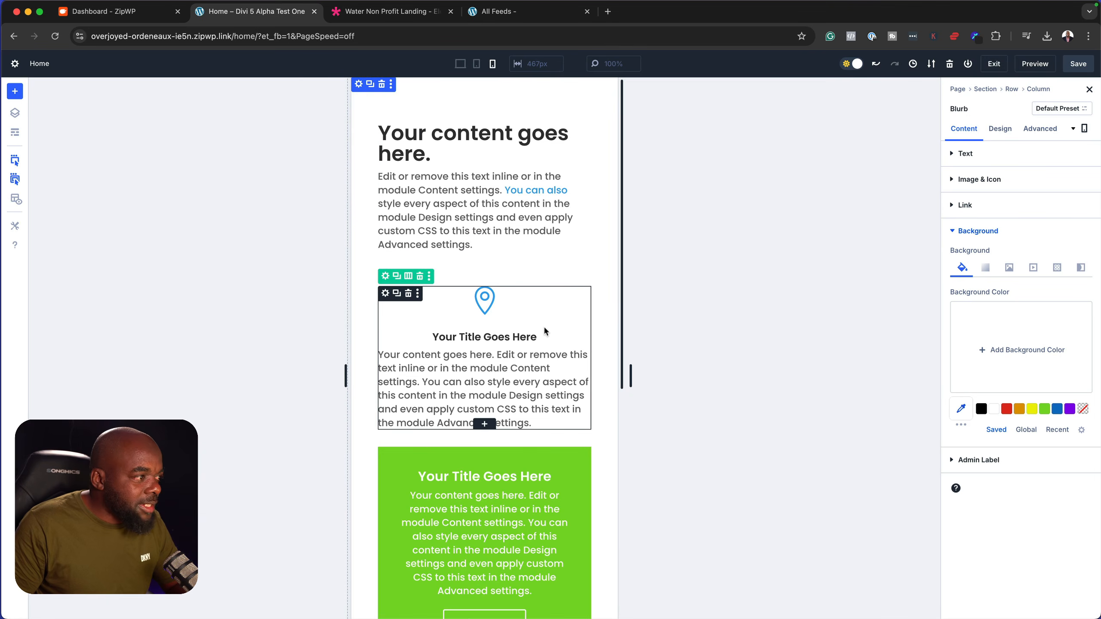
{"action": "left_click", "coordinate": [1007, 410]}
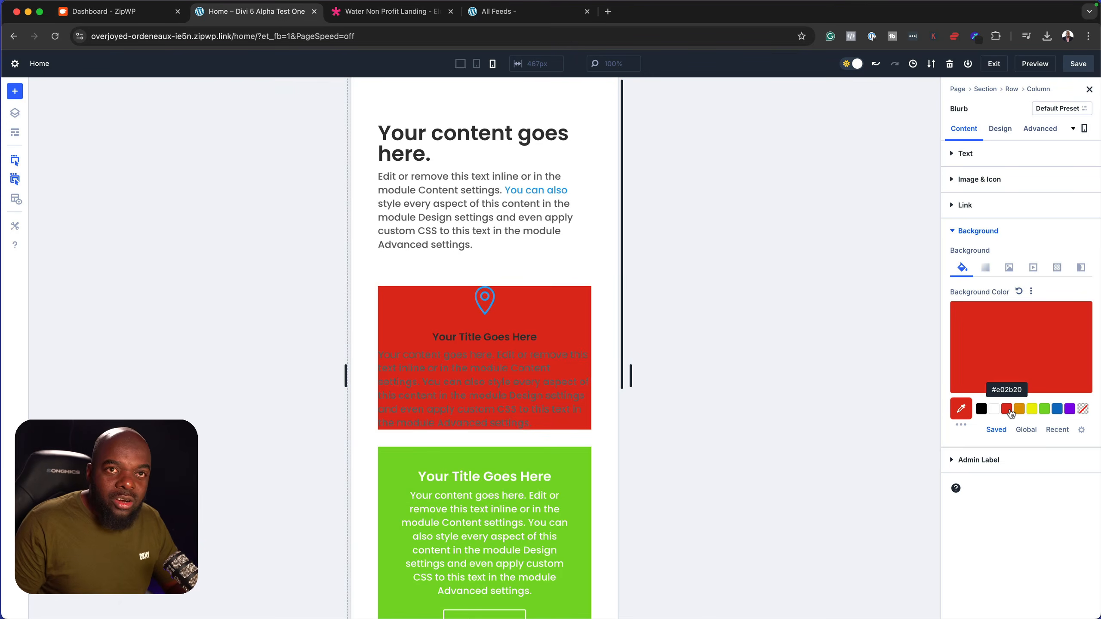
{"action": "left_click", "coordinate": [489, 199]}
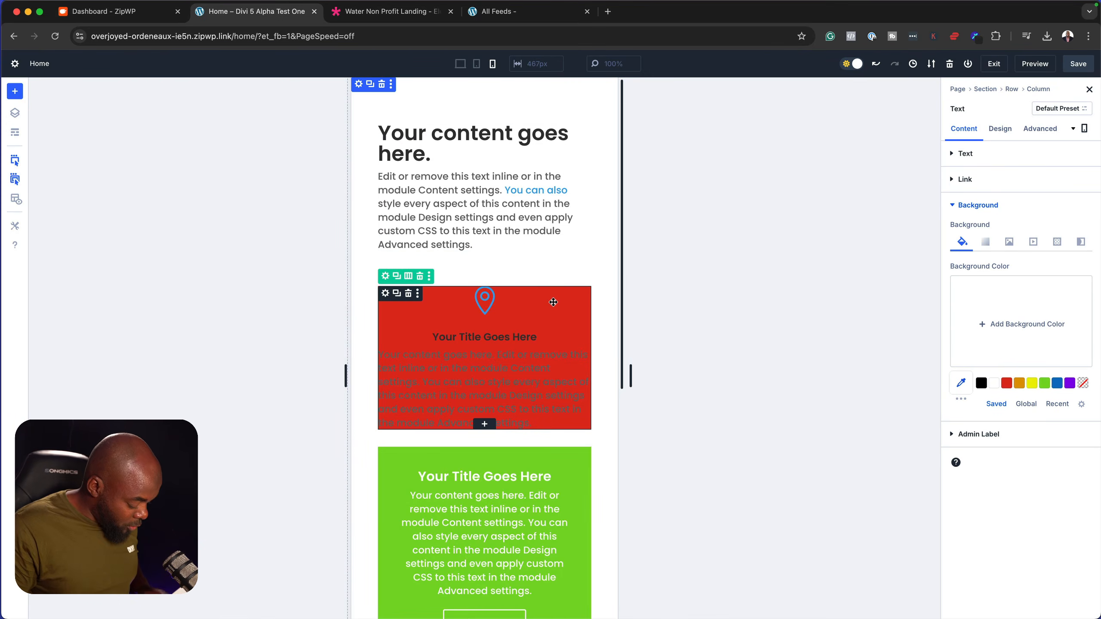
{"action": "key", "text": "super+z"}
Check the page in tablet and desktop views, and open the Call To Action module's body text design options
{"action": "left_click", "coordinate": [477, 64]}
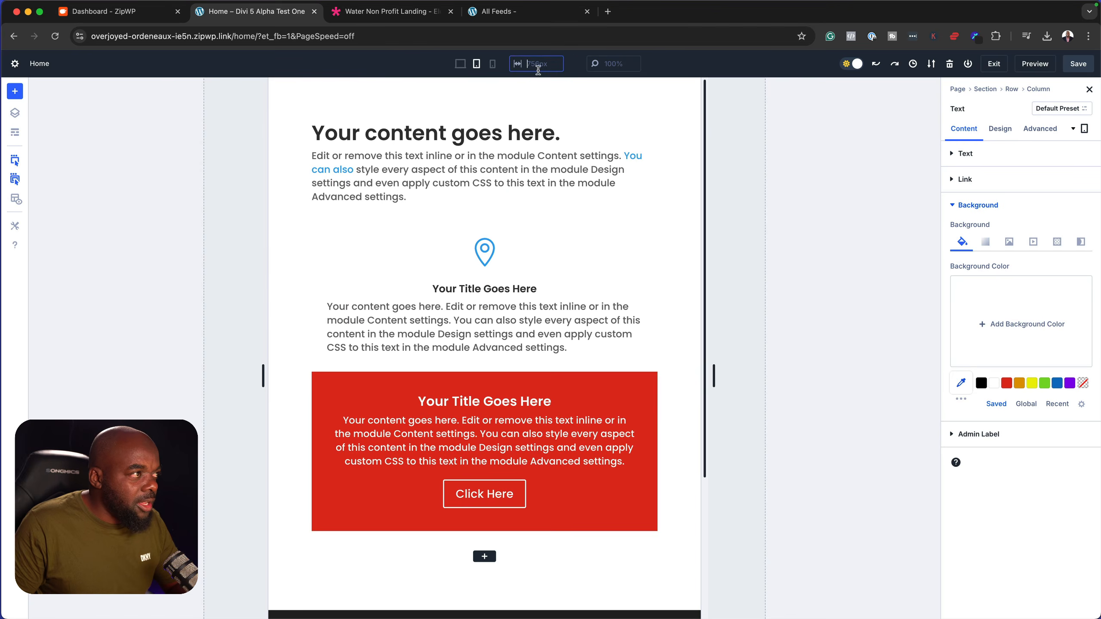
{"action": "left_click", "coordinate": [461, 66]}
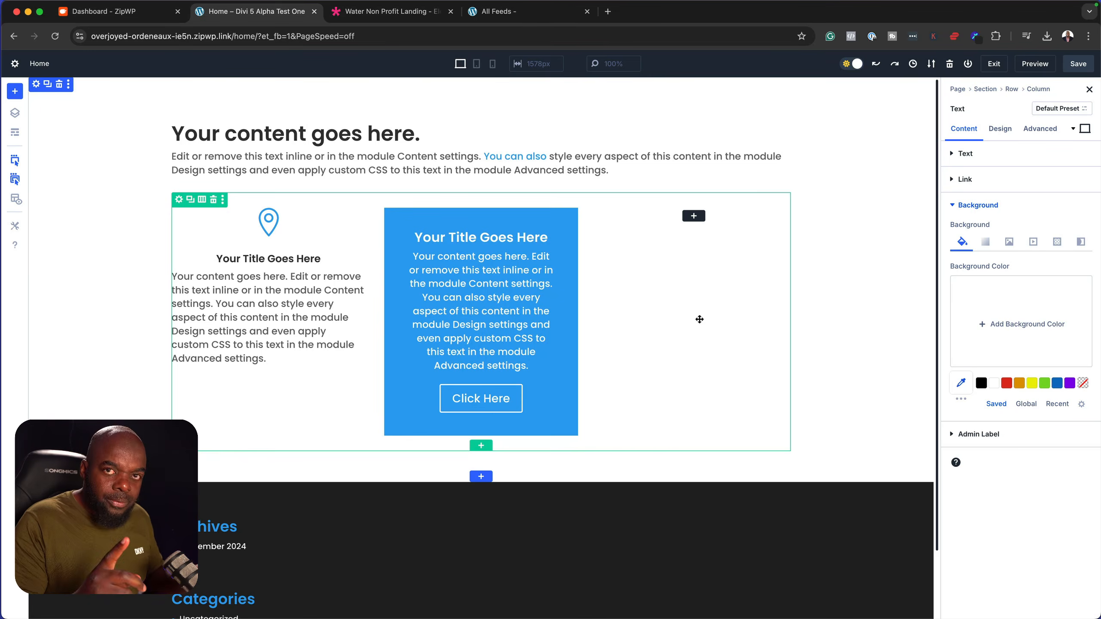
{"action": "left_click", "coordinate": [536, 228]}
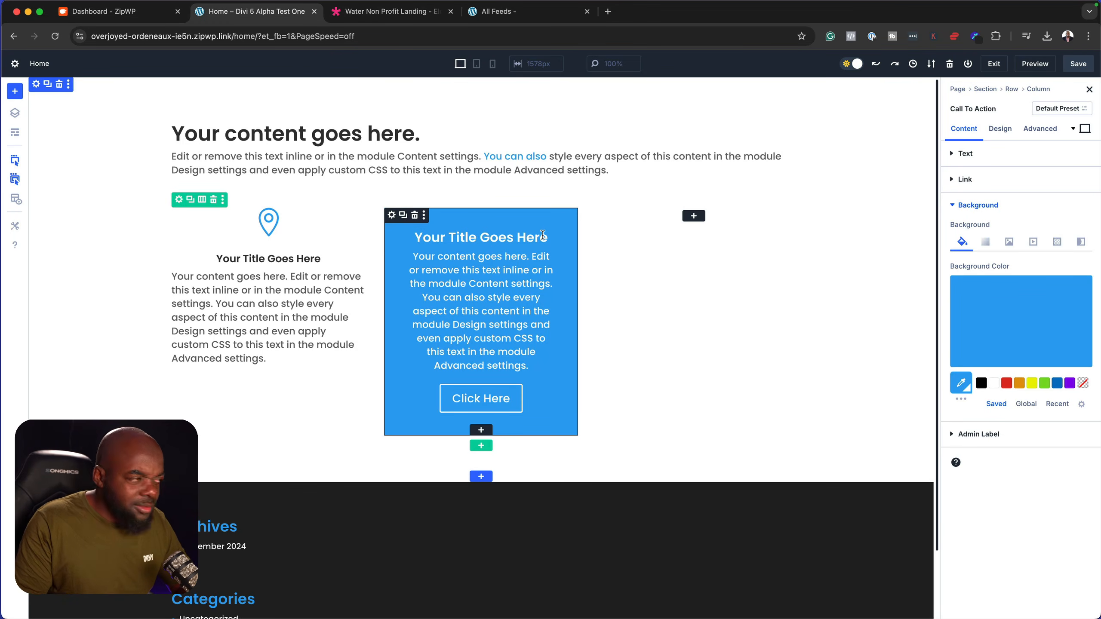
{"action": "left_click", "coordinate": [1005, 130]}
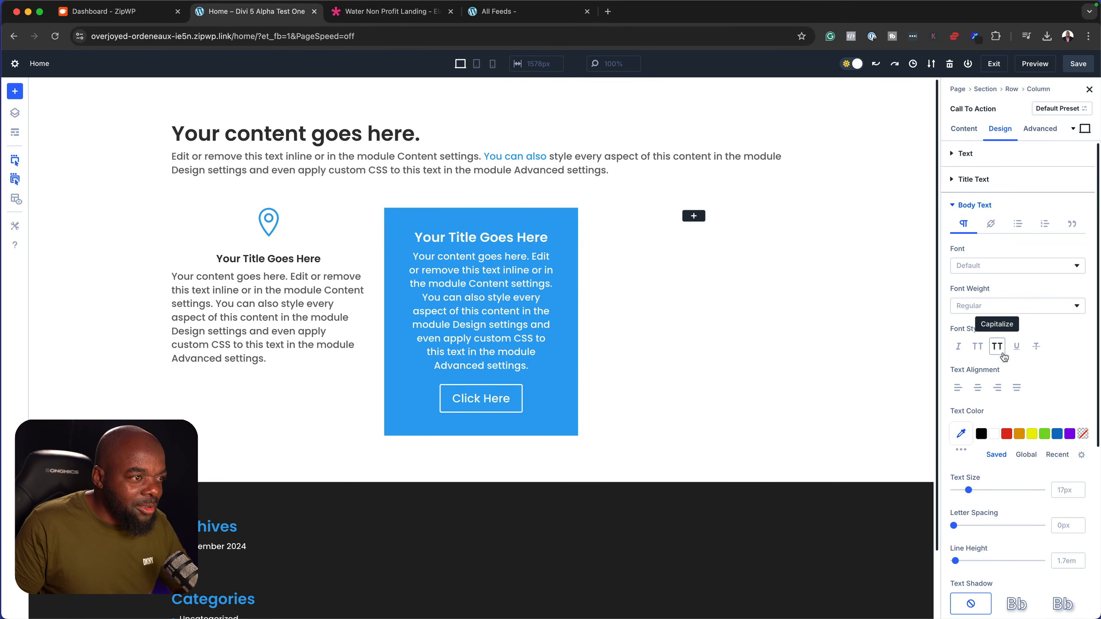
Set the Call To Action module's border radius to 12px on all corners
{"action": "left_click", "coordinate": [957, 207]}
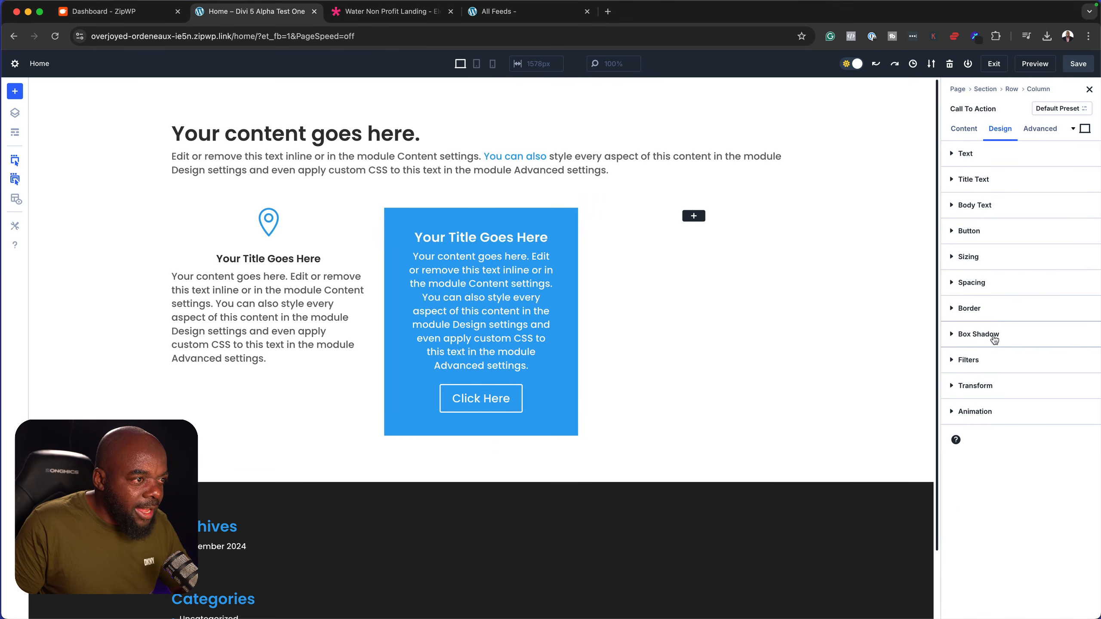
{"action": "left_click", "coordinate": [997, 306]}
{"action": "left_click", "coordinate": [986, 196]}
{"action": "left_click", "coordinate": [986, 197]}
{"action": "left_click", "coordinate": [987, 198]}
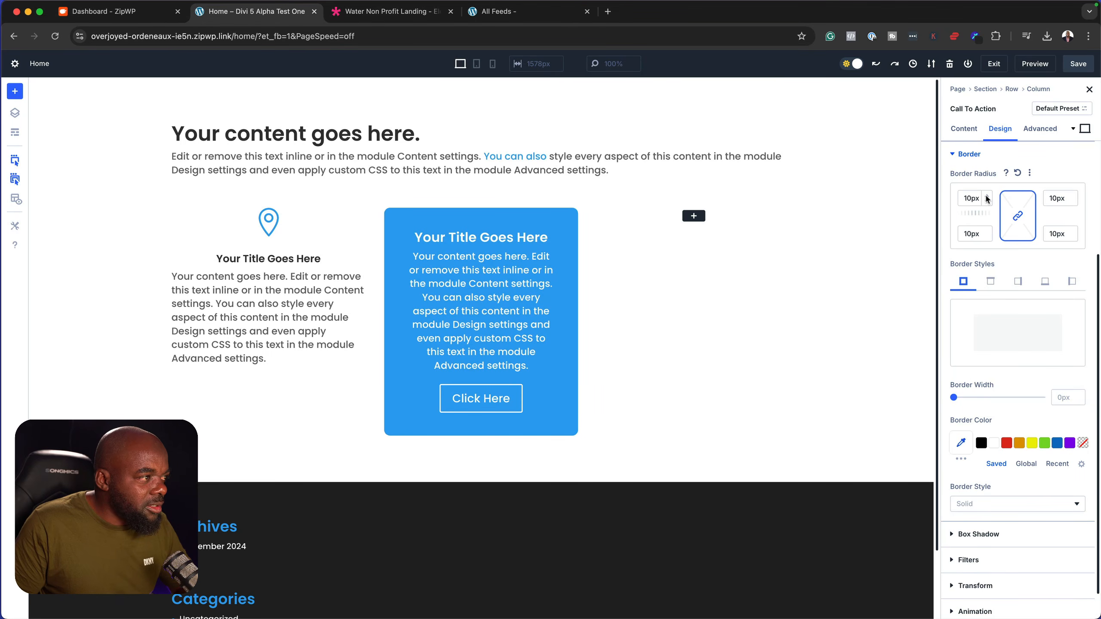
{"action": "left_click", "coordinate": [986, 198]}
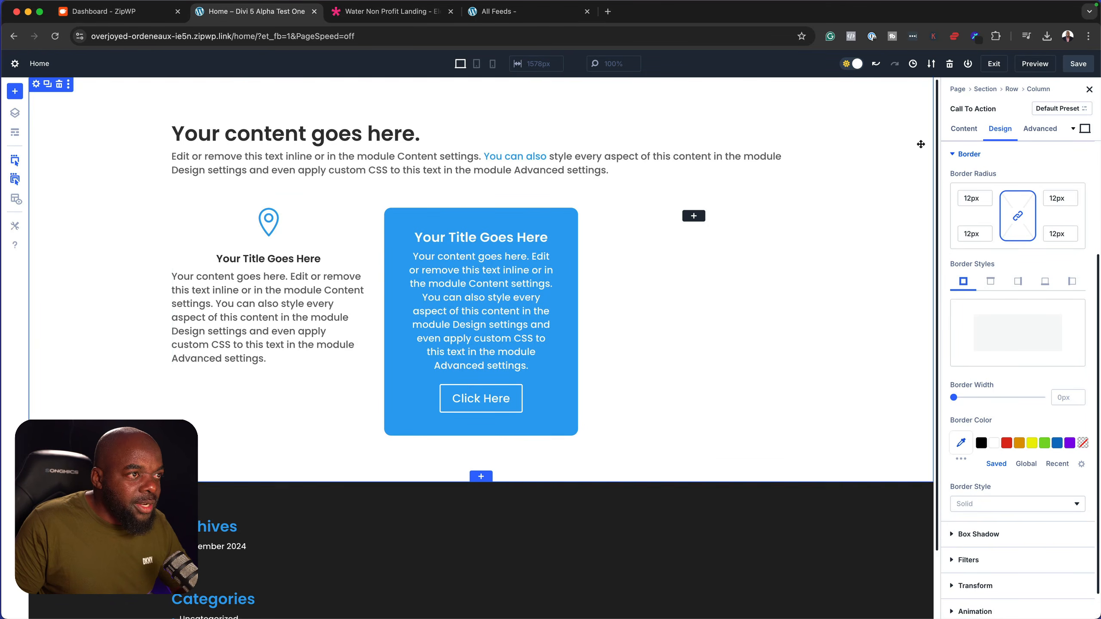
Add a new preset for the Call To Action module and open that preset's settings
{"action": "left_click", "coordinate": [1087, 111]}
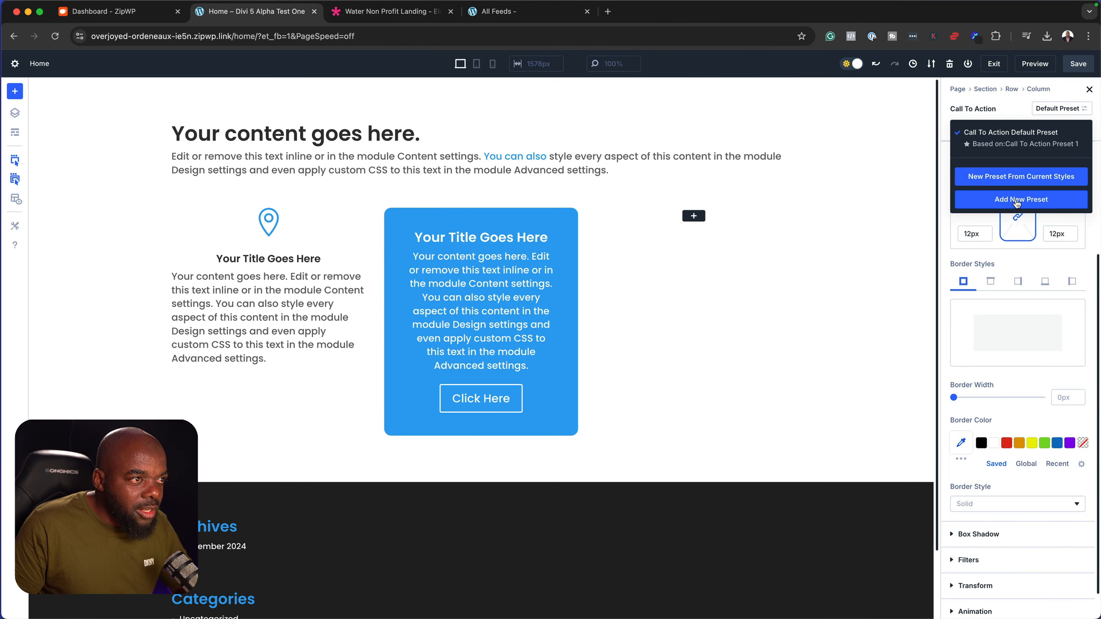
{"action": "left_click", "coordinate": [1017, 201]}
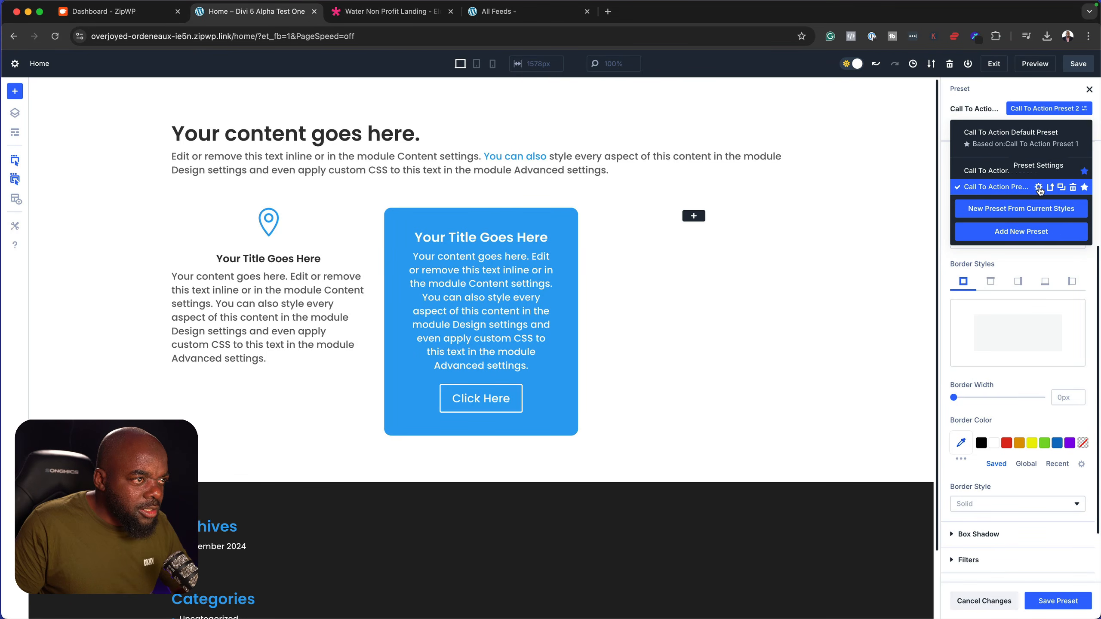
{"action": "left_click", "coordinate": [1040, 187]}
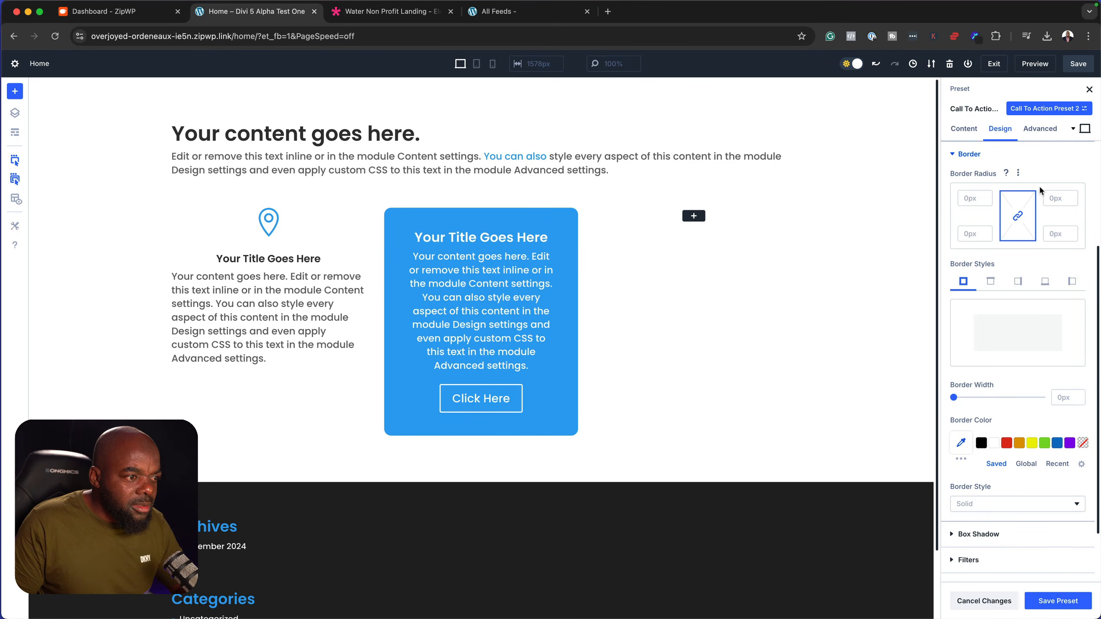
{"action": "left_click", "coordinate": [1085, 113]}
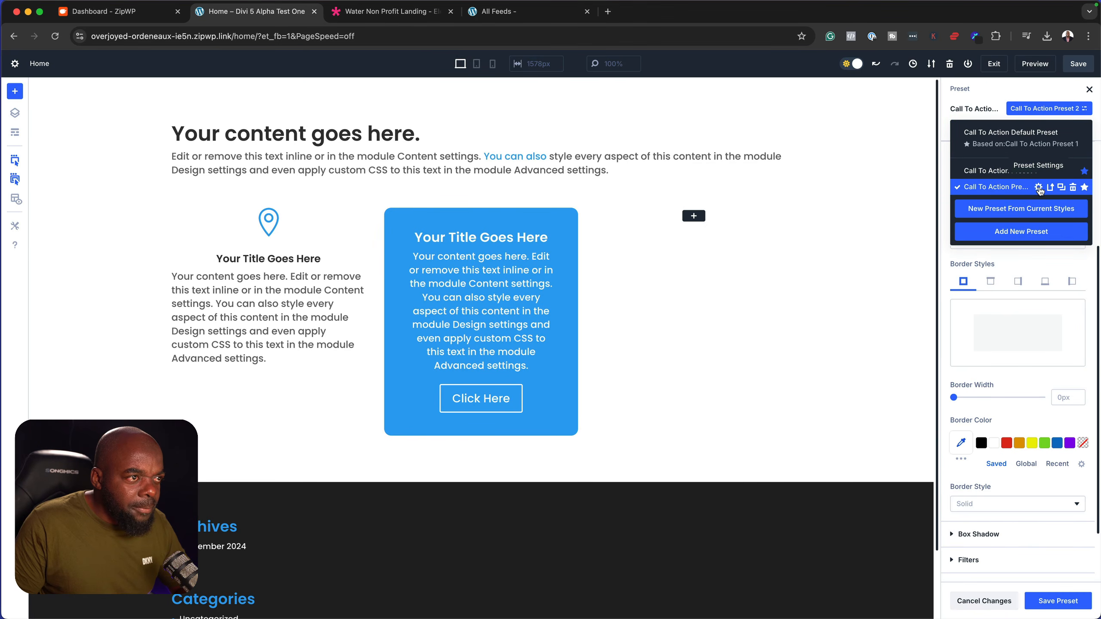
{"action": "left_click", "coordinate": [547, 269]}
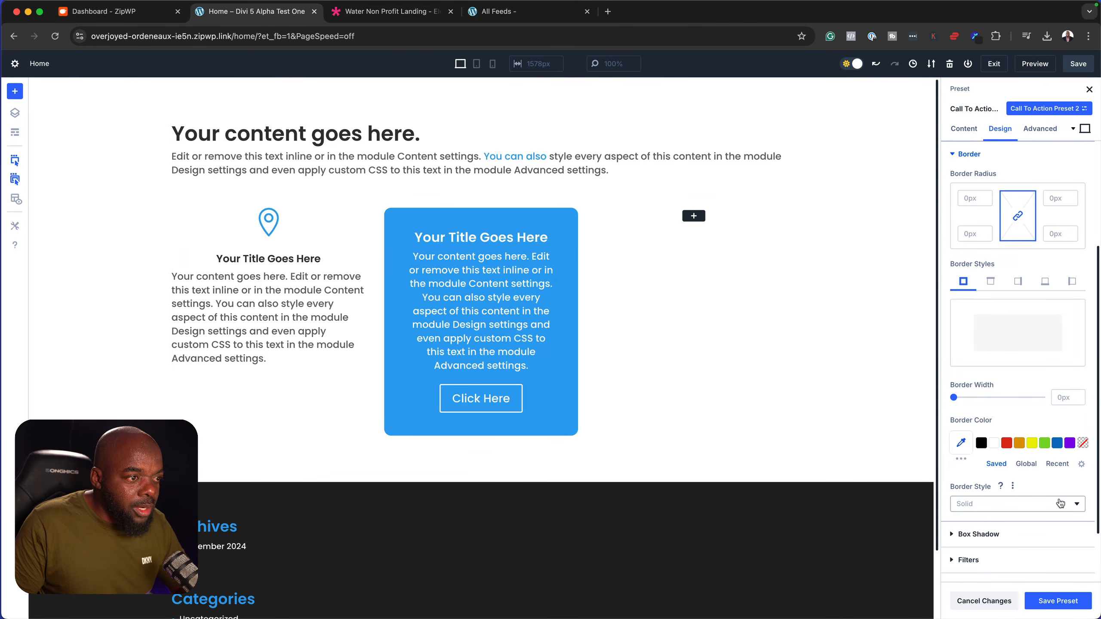
Set the border width to 5px and update Call To Action Preset 2 with the current styles, accepting the site-wide change
{"action": "left_click_drag", "start_coordinate": [955, 398], "coordinate": [957, 398]}
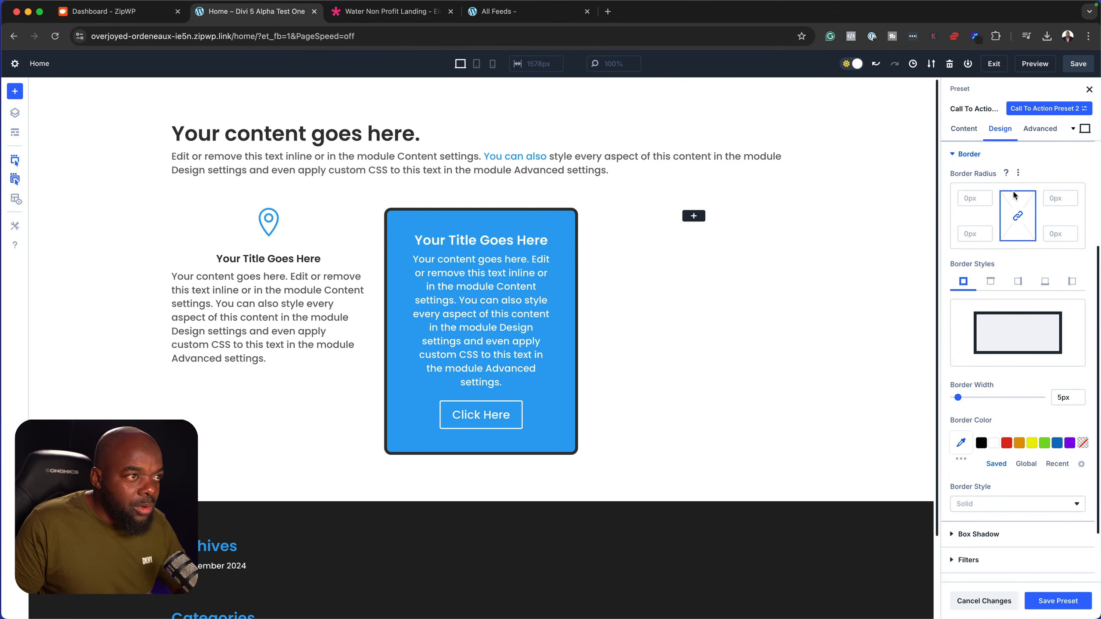
{"action": "left_click", "coordinate": [1081, 109]}
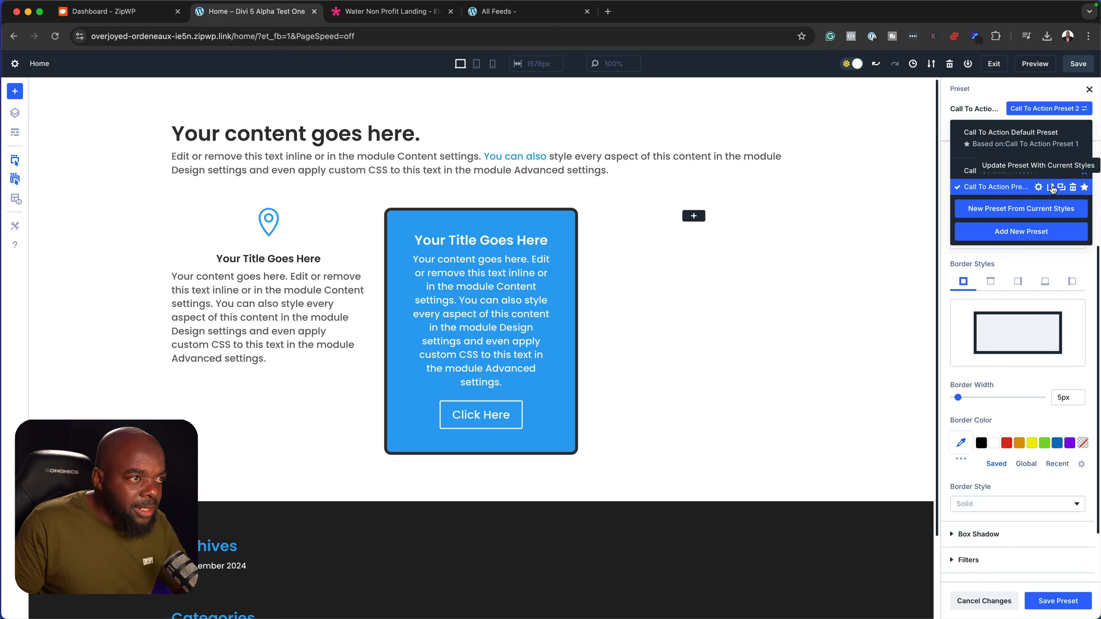
{"action": "left_click", "coordinate": [1052, 188]}
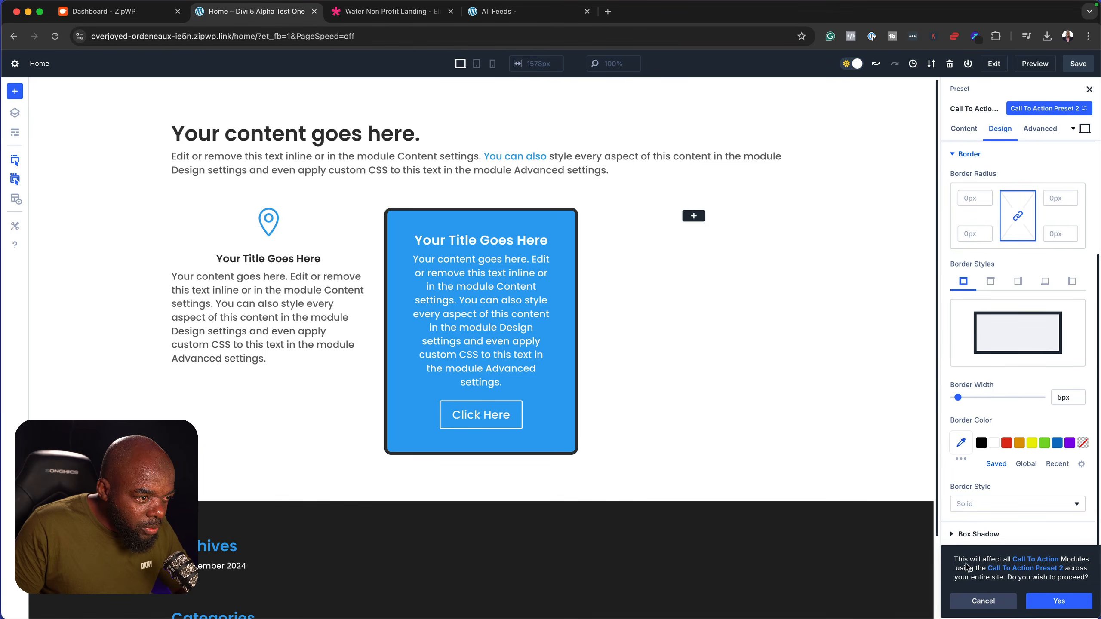
{"action": "left_click", "coordinate": [1072, 606]}
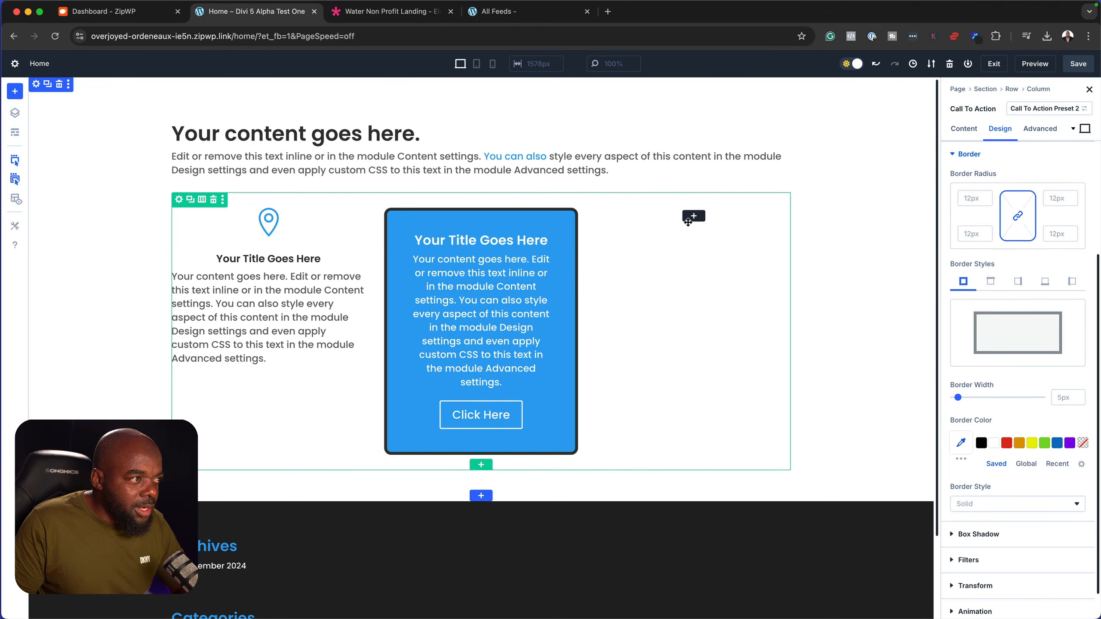
Insert a Call To Action module in the empty third column and apply Call To Action Preset 2 to it
{"action": "left_click", "coordinate": [694, 216]}
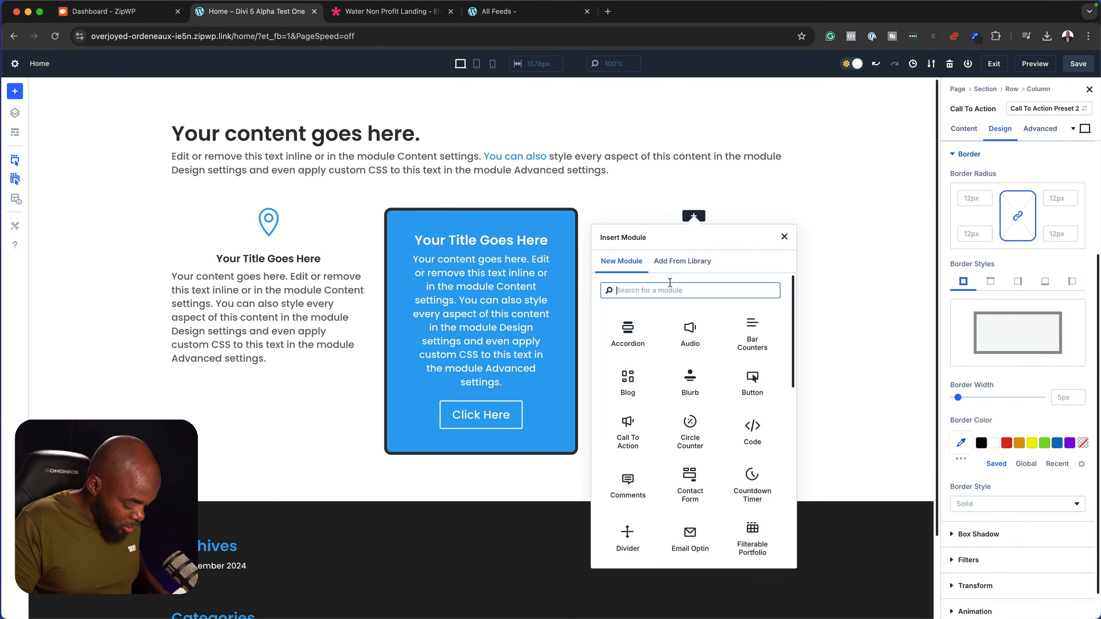
{"action": "type", "text": "call"}
{"action": "left_click", "coordinate": [628, 334]}
{"action": "left_click", "coordinate": [1049, 108]}
{"action": "left_click", "coordinate": [1008, 172]}
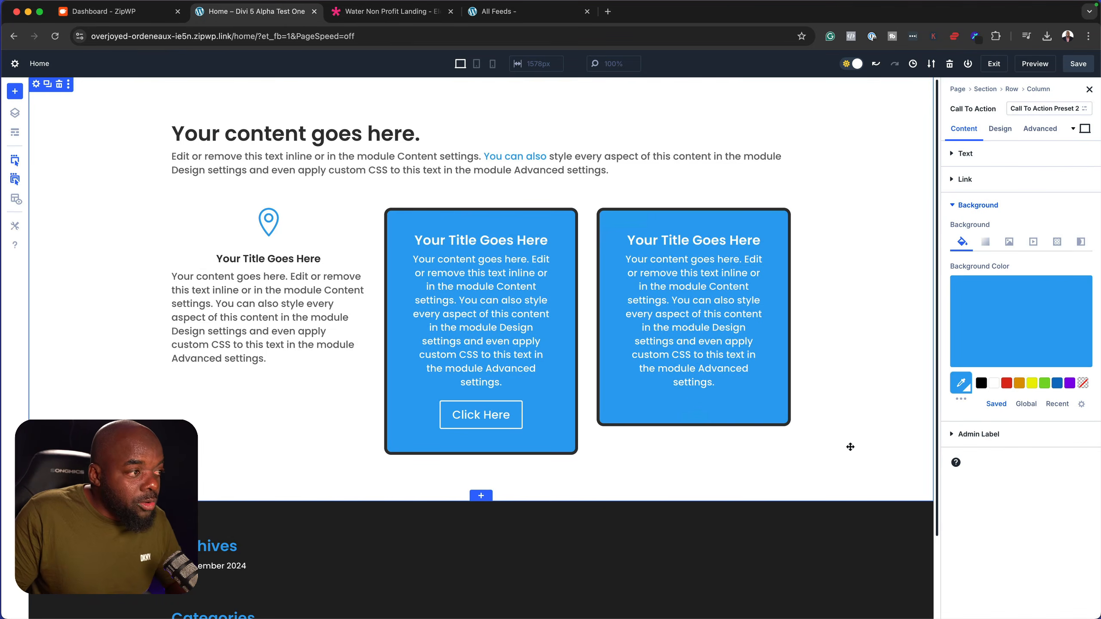
Examine the gradient and image background settings of Call To Action Preset 2 and its actions in the preset list
{"action": "left_click", "coordinate": [1044, 109]}
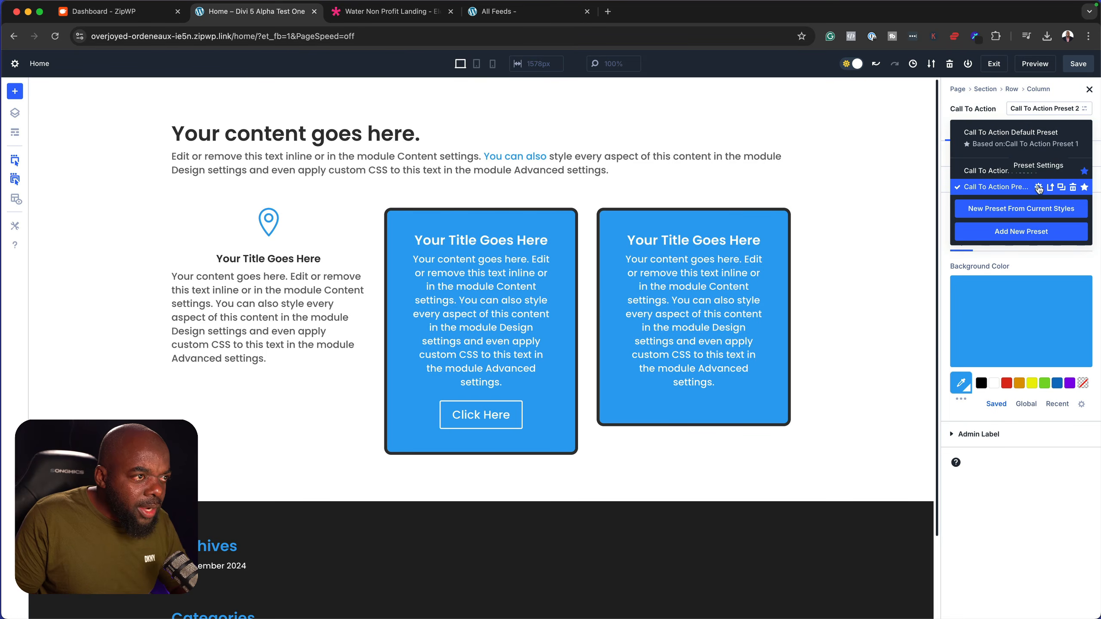
{"action": "left_click", "coordinate": [1040, 188]}
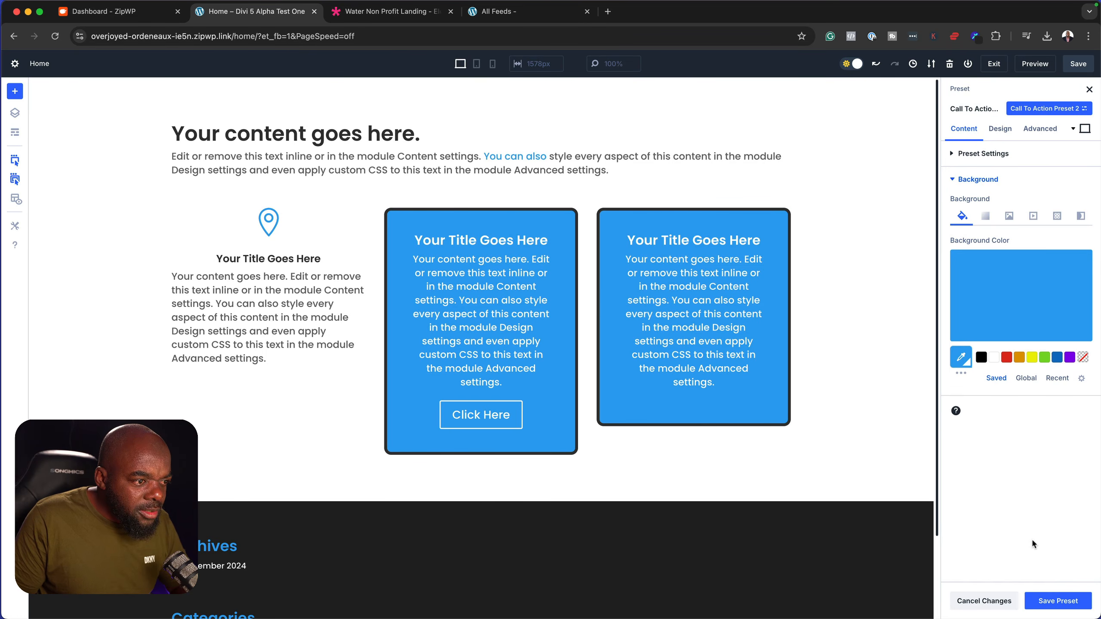
{"action": "left_click", "coordinate": [986, 217]}
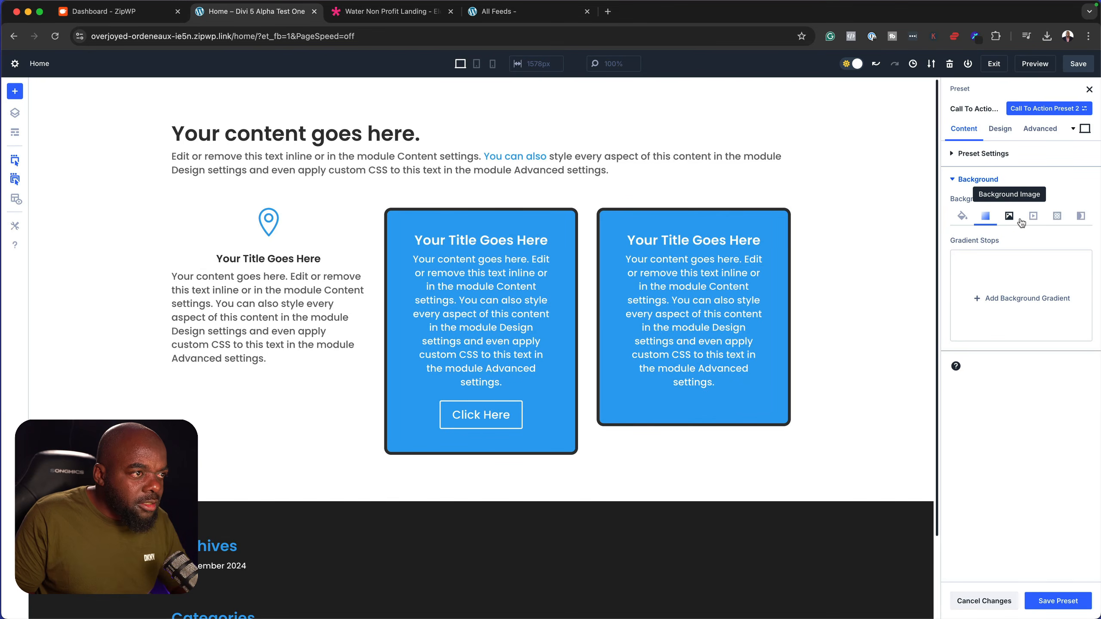
{"action": "left_click", "coordinate": [1009, 216]}
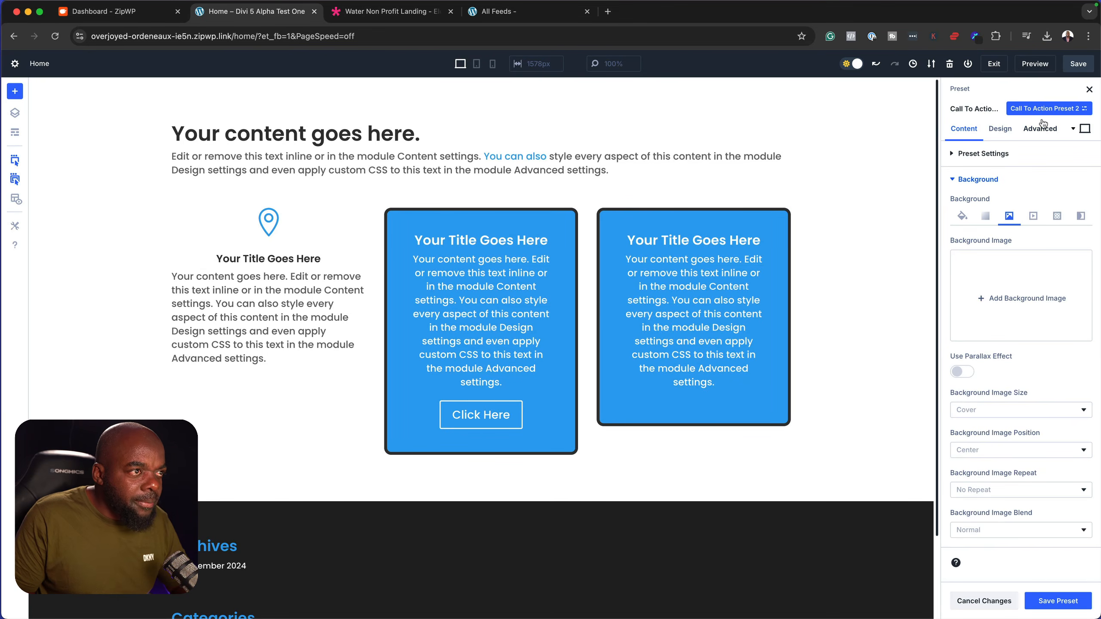
{"action": "left_click", "coordinate": [1067, 111]}
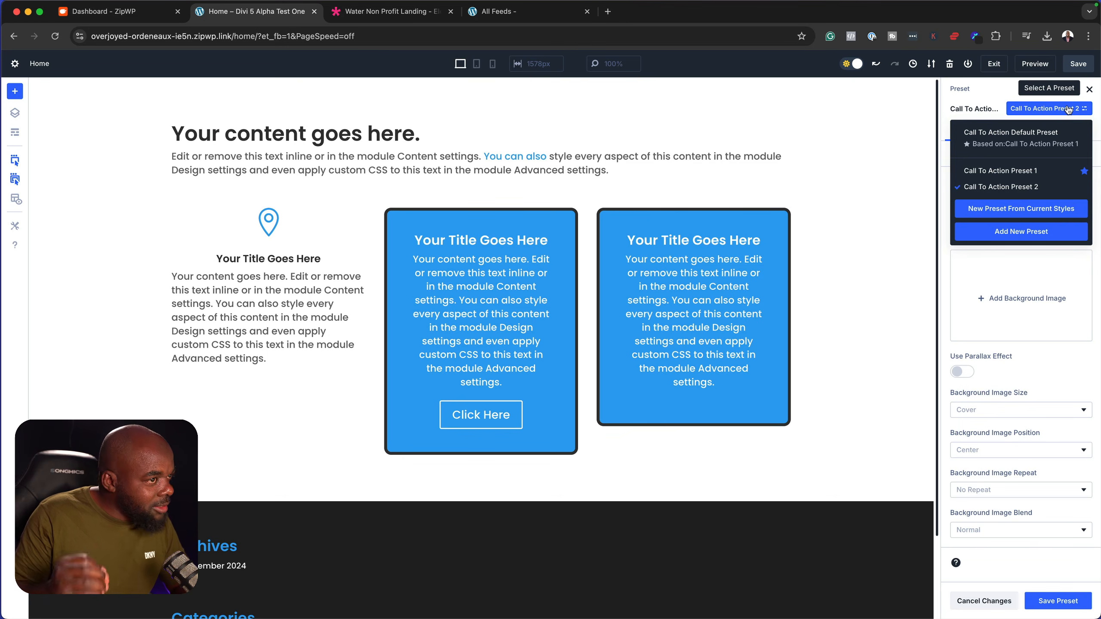
{"action": "mouse_move", "coordinate": [1017, 191]}
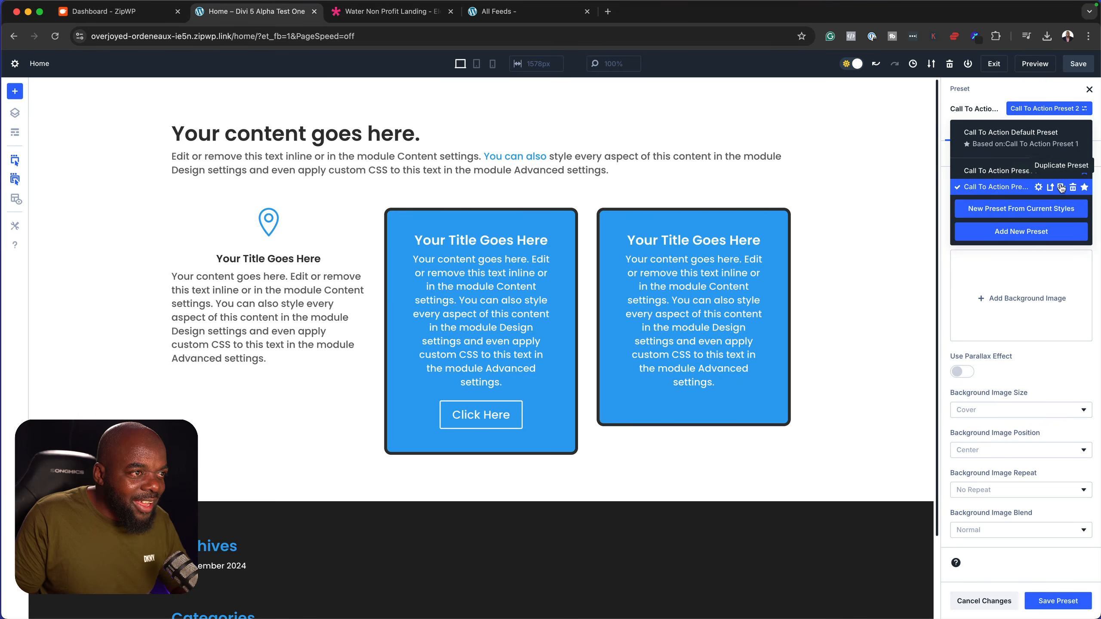
{"action": "left_click", "coordinate": [1085, 188]}
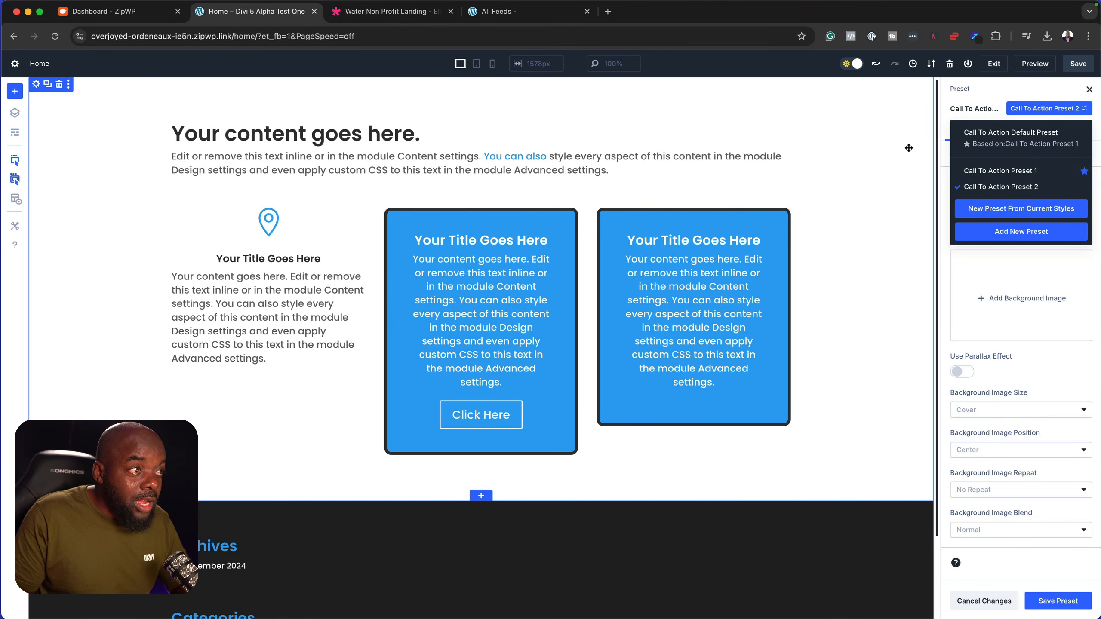
Examine the Section presets and the context actions available for the section
{"action": "left_click", "coordinate": [908, 147]}
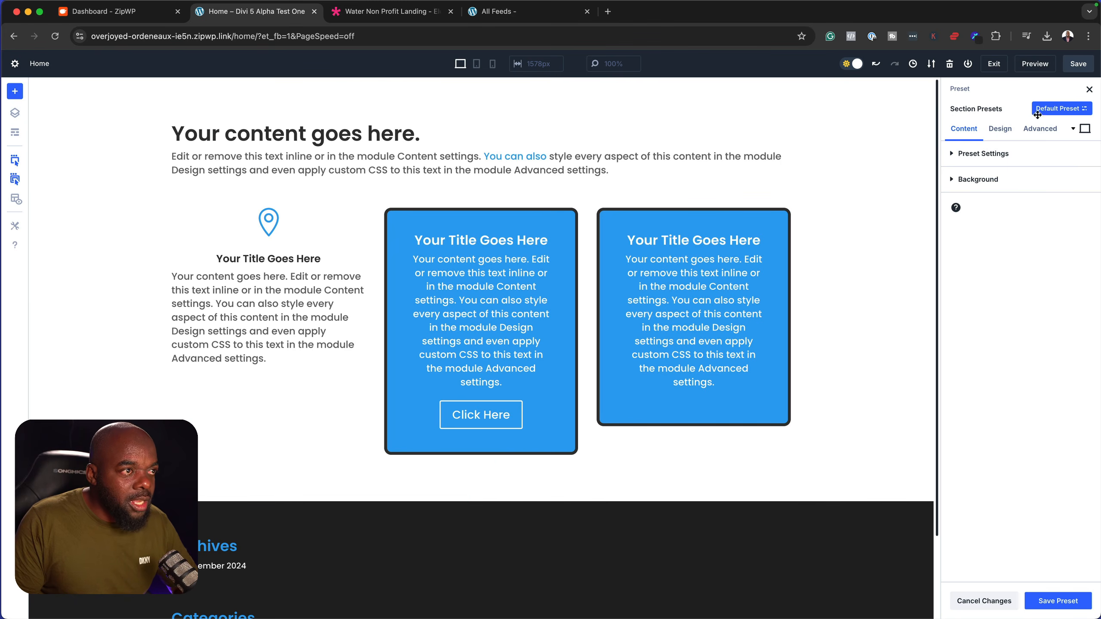
{"action": "left_click", "coordinate": [1061, 112]}
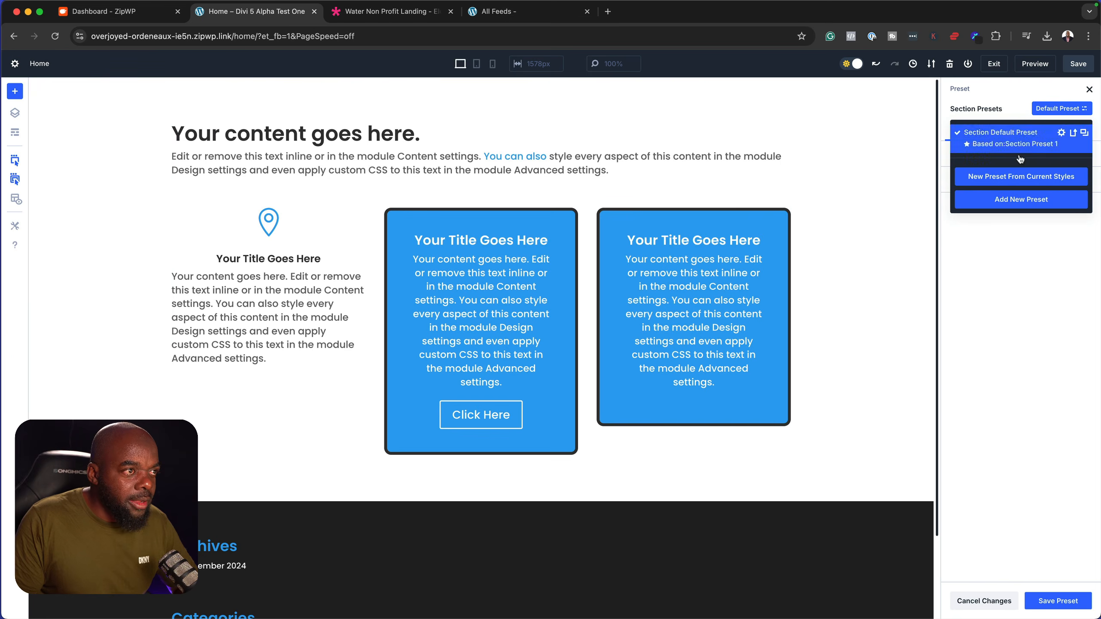
{"action": "left_click", "coordinate": [1011, 109]}
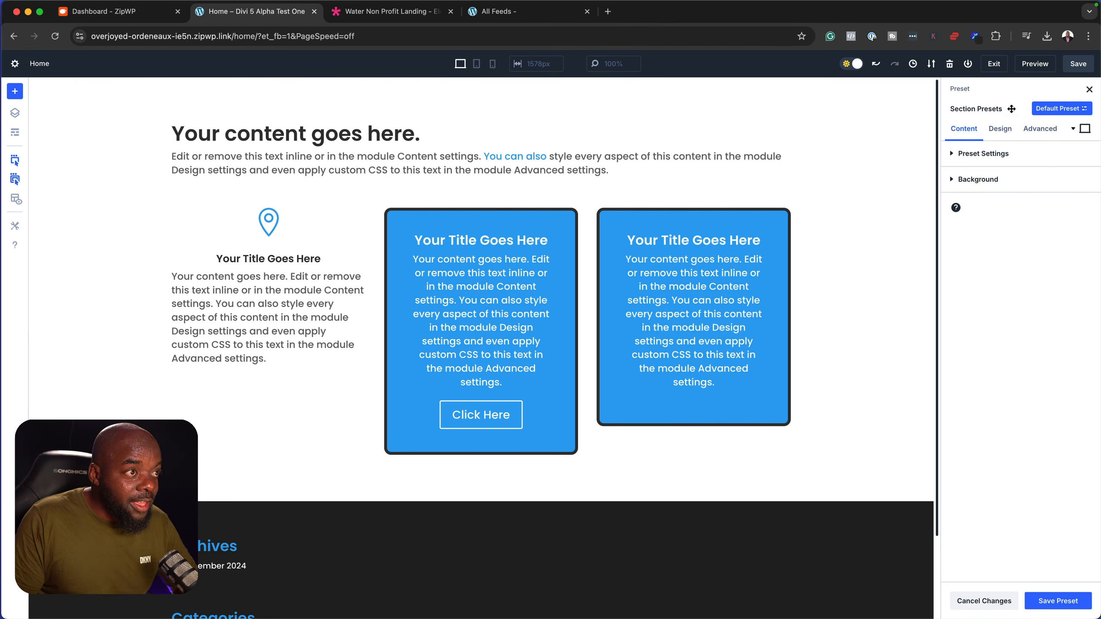
{"action": "right_click", "coordinate": [1021, 109]}
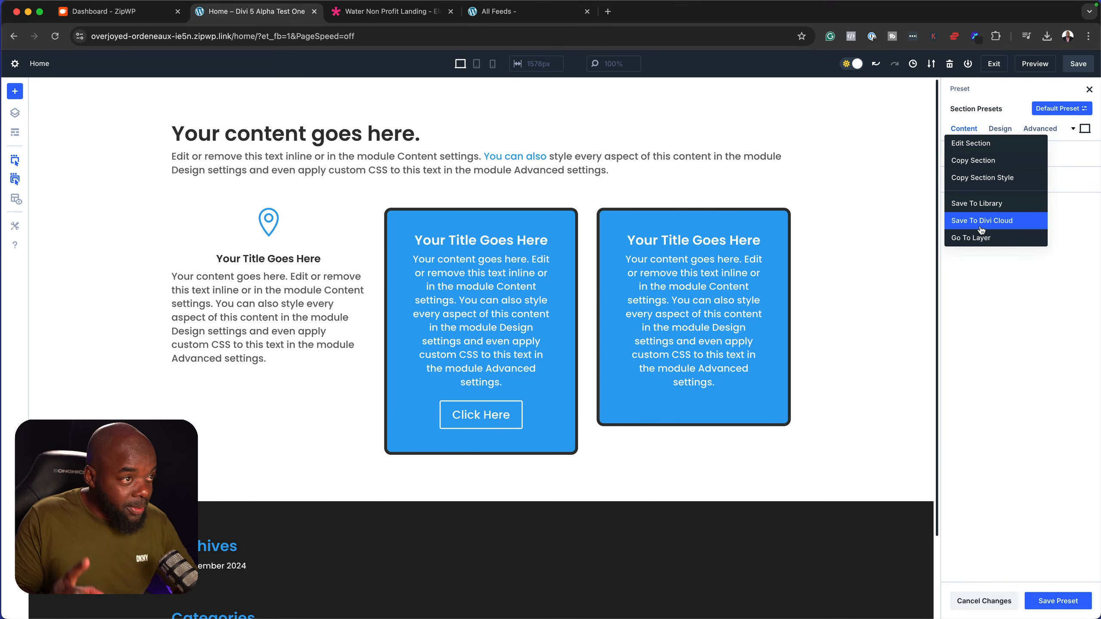
{"action": "left_click", "coordinate": [1051, 115]}
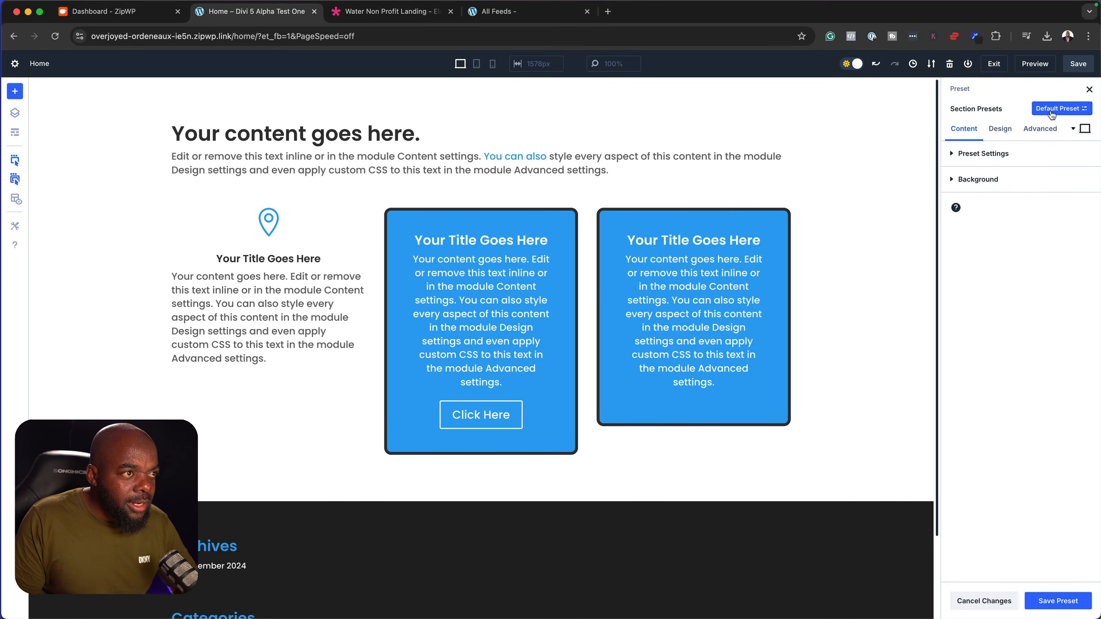
{"action": "right_click", "coordinate": [1053, 115]}
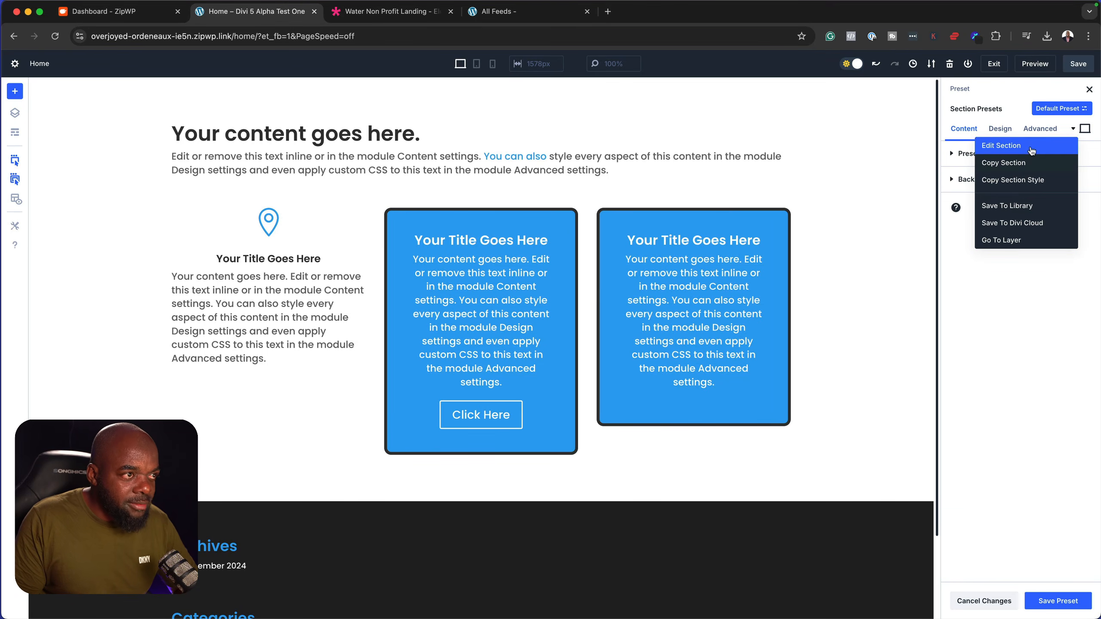
{"action": "right_click", "coordinate": [1001, 115]}
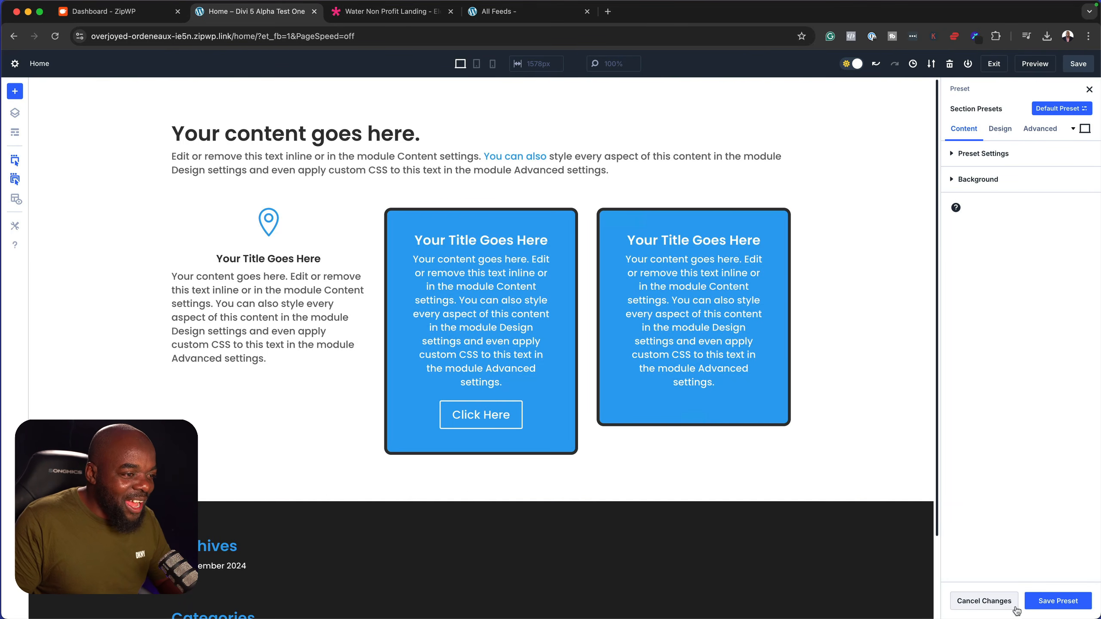
Cancel the Section preset changes and delete the Call To Action module in the third column
{"action": "left_click", "coordinate": [997, 603]}
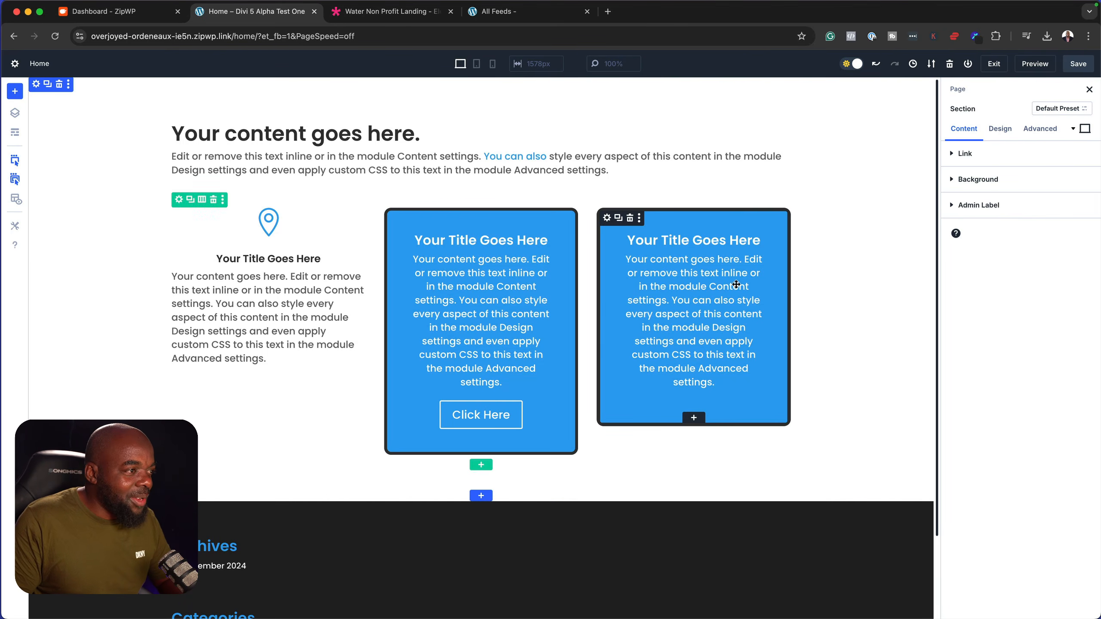
{"action": "left_click", "coordinate": [629, 218]}
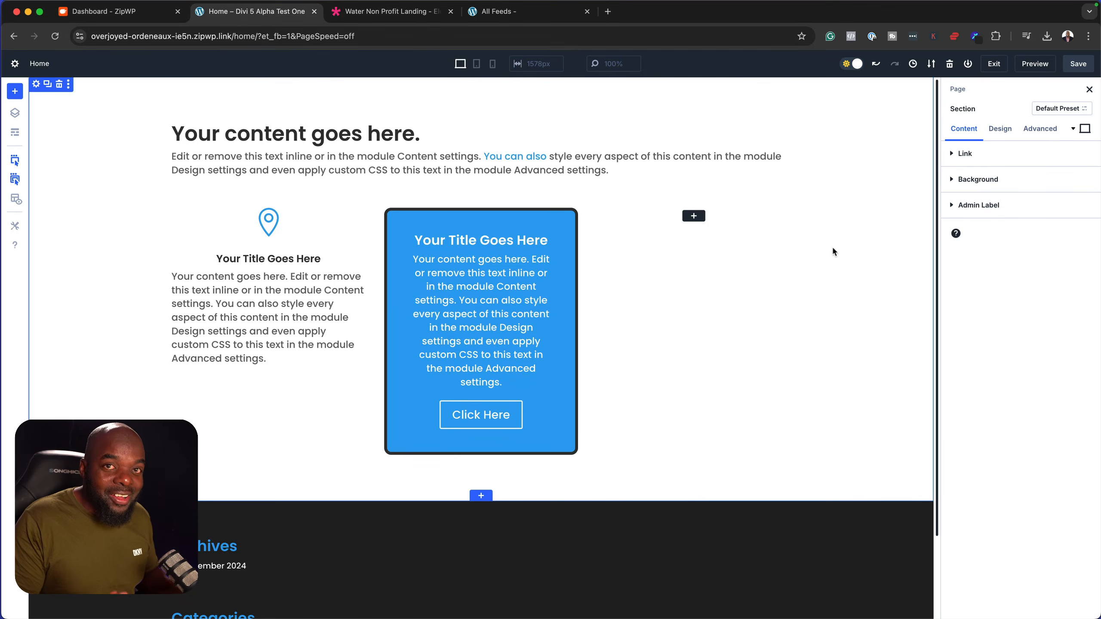
Lower the gutter width in the page settings and open the page's text color options
{"action": "left_click", "coordinate": [14, 64]}
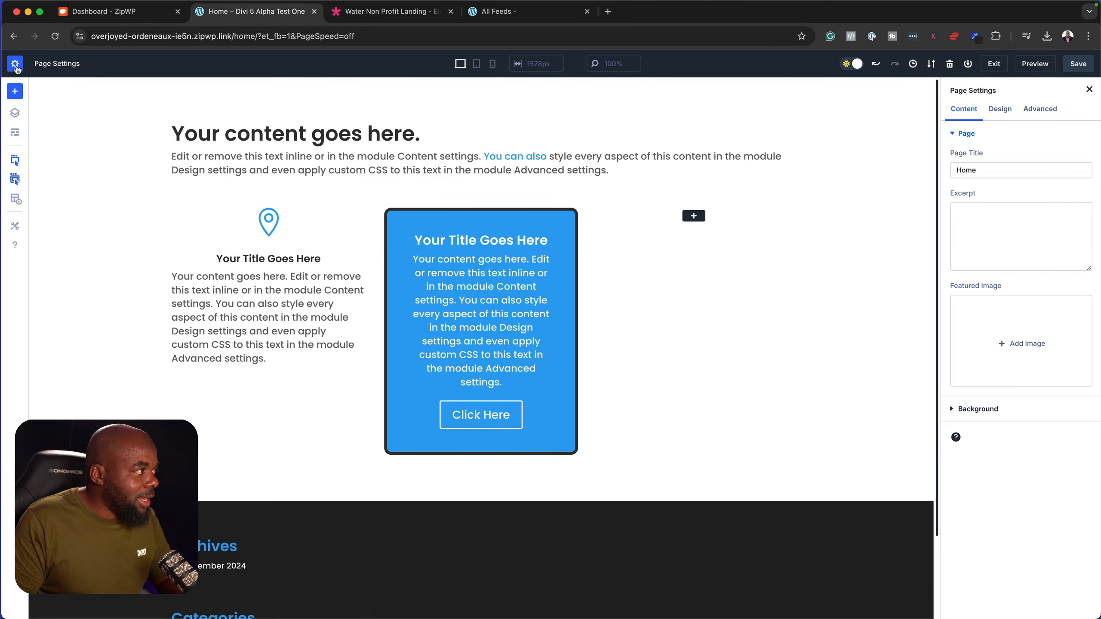
{"action": "left_click_drag", "start_coordinate": [999, 170], "coordinate": [943, 170]}
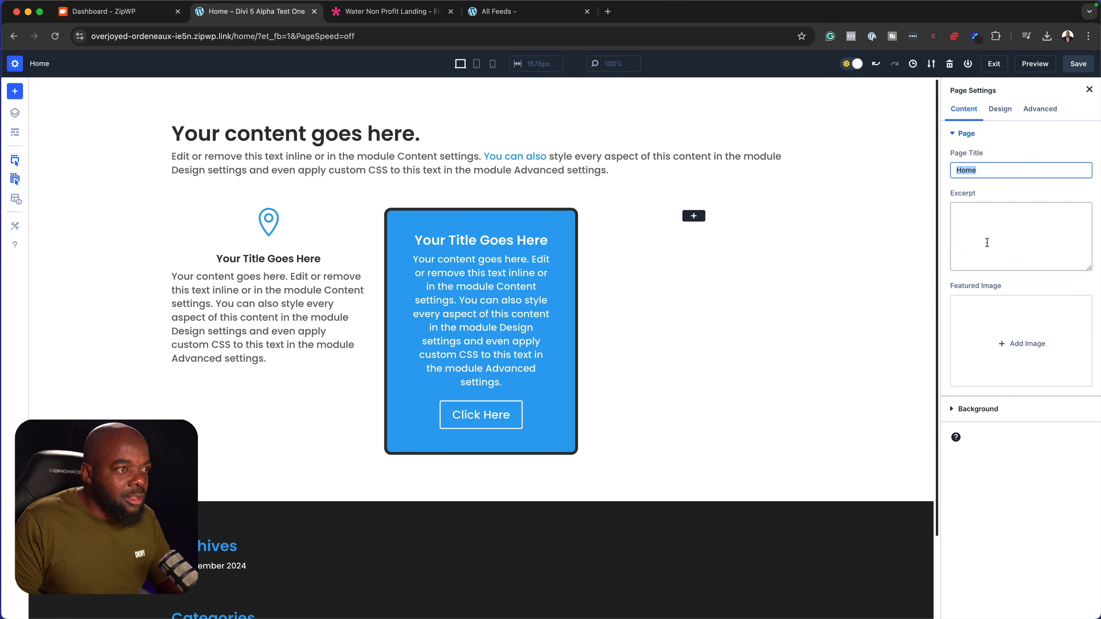
{"action": "left_click", "coordinate": [1000, 108]}
{"action": "left_click", "coordinate": [956, 135]}
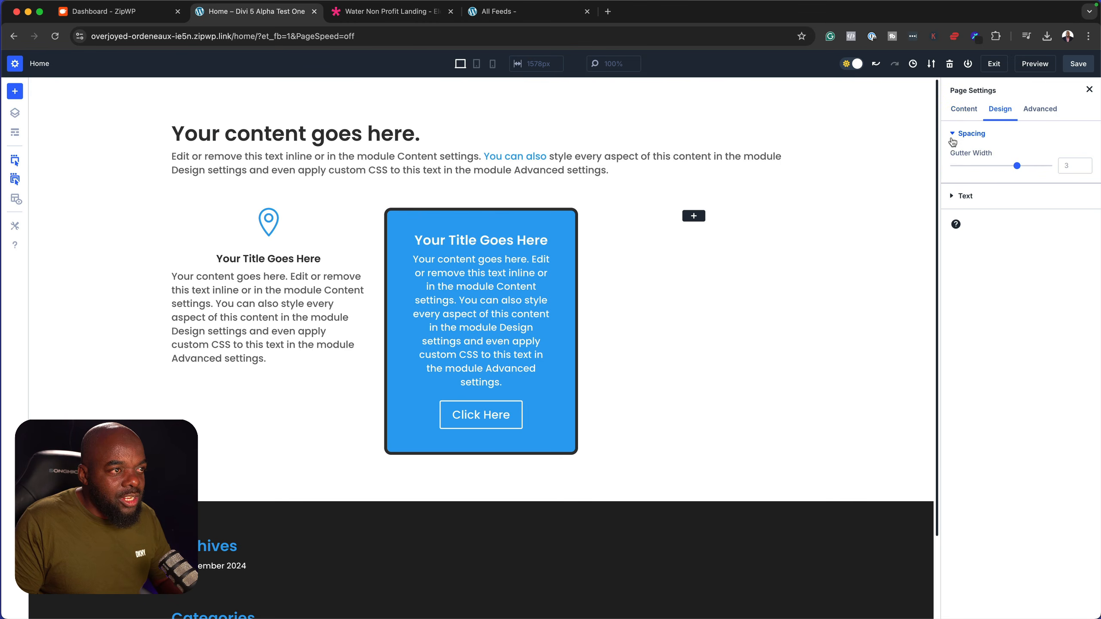
{"action": "left_click_drag", "start_coordinate": [1017, 165], "coordinate": [986, 166]}
{"action": "left_click", "coordinate": [952, 135]}
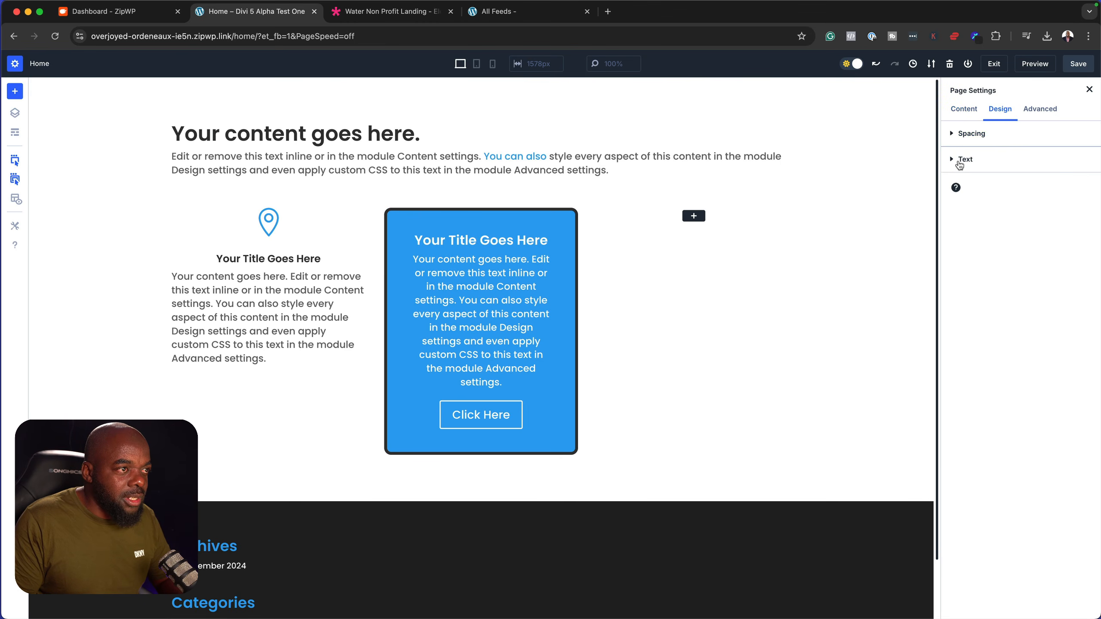
{"action": "left_click", "coordinate": [951, 158]}
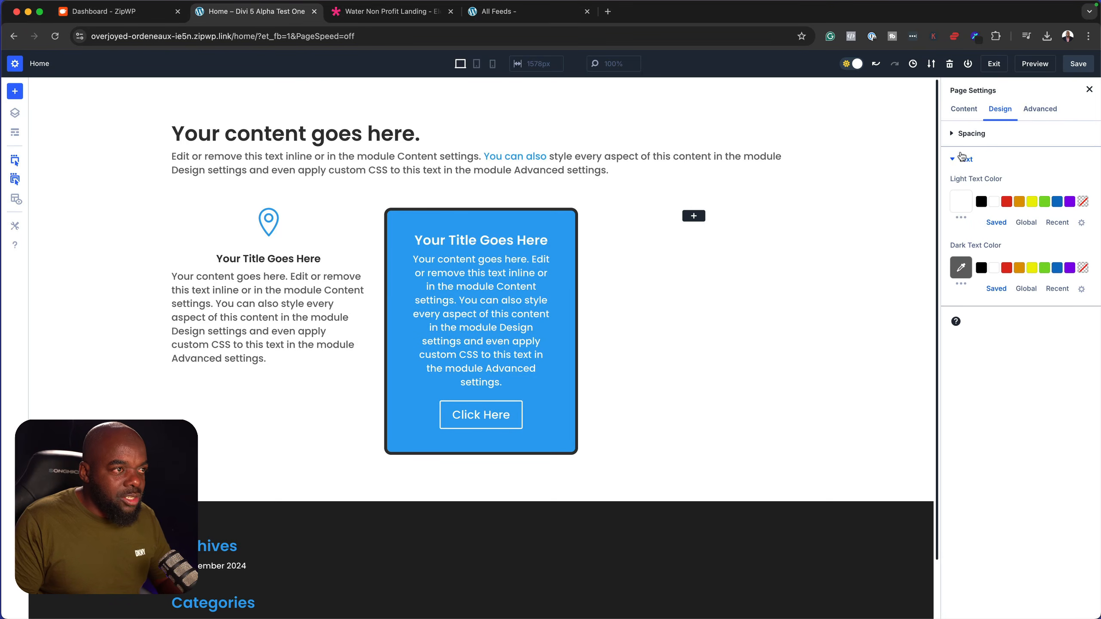
Collapse the page's text options and switch to the community site's tab to load the diviuniversity.com homepage
{"action": "left_click", "coordinate": [956, 160]}
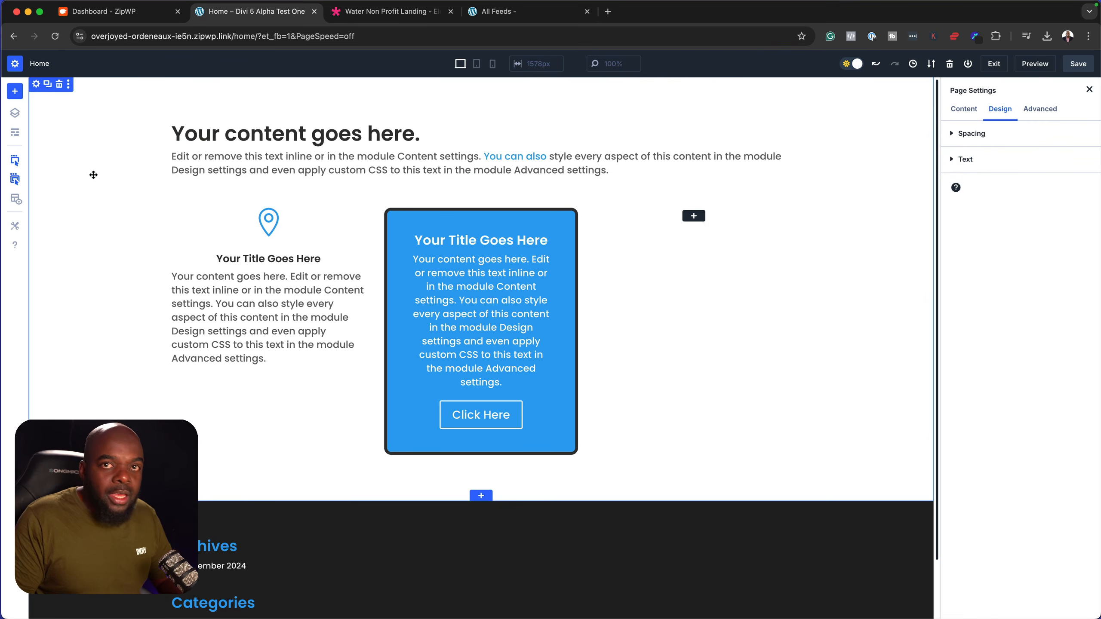
{"action": "left_click", "coordinate": [496, 13]}
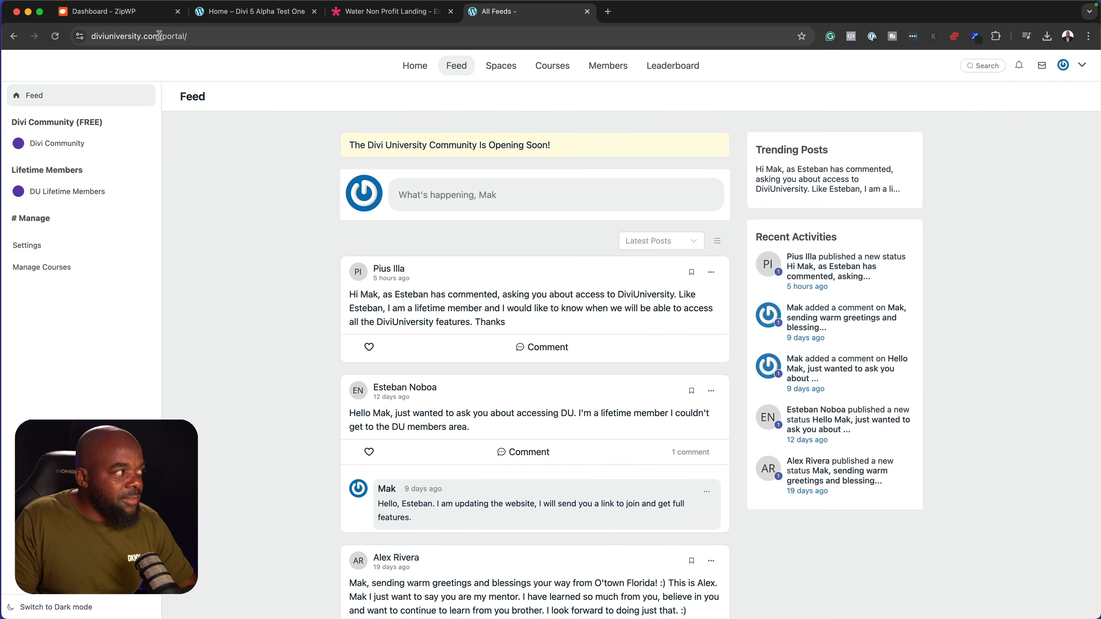
{"action": "left_click_drag", "start_coordinate": [159, 36], "coordinate": [247, 44]}
{"action": "key", "text": "BackSpace"}
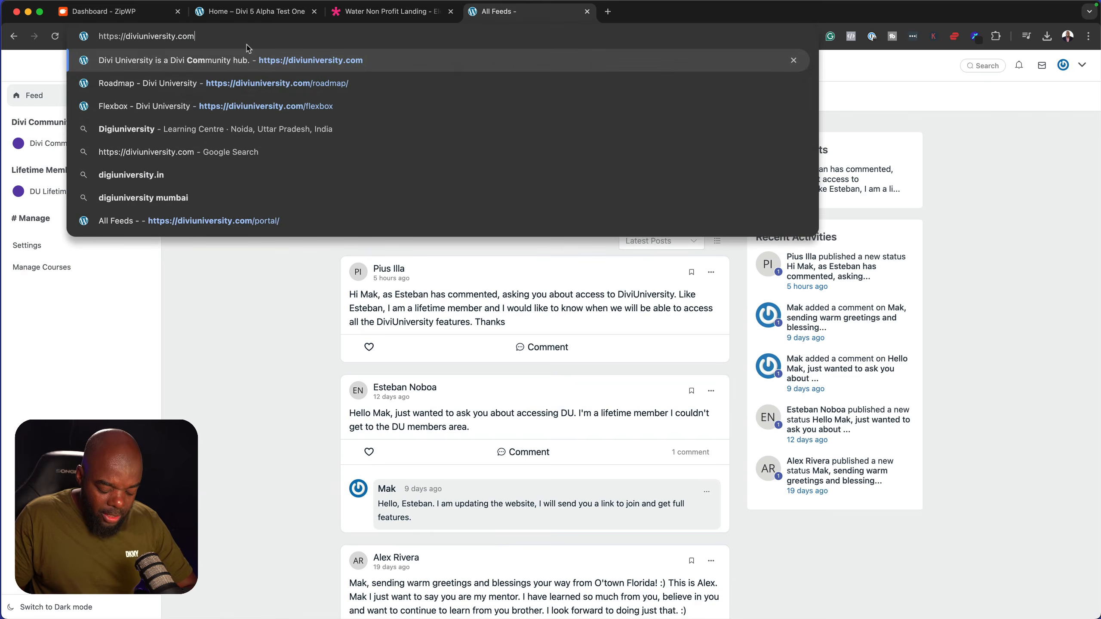
{"action": "key", "text": "Return"}
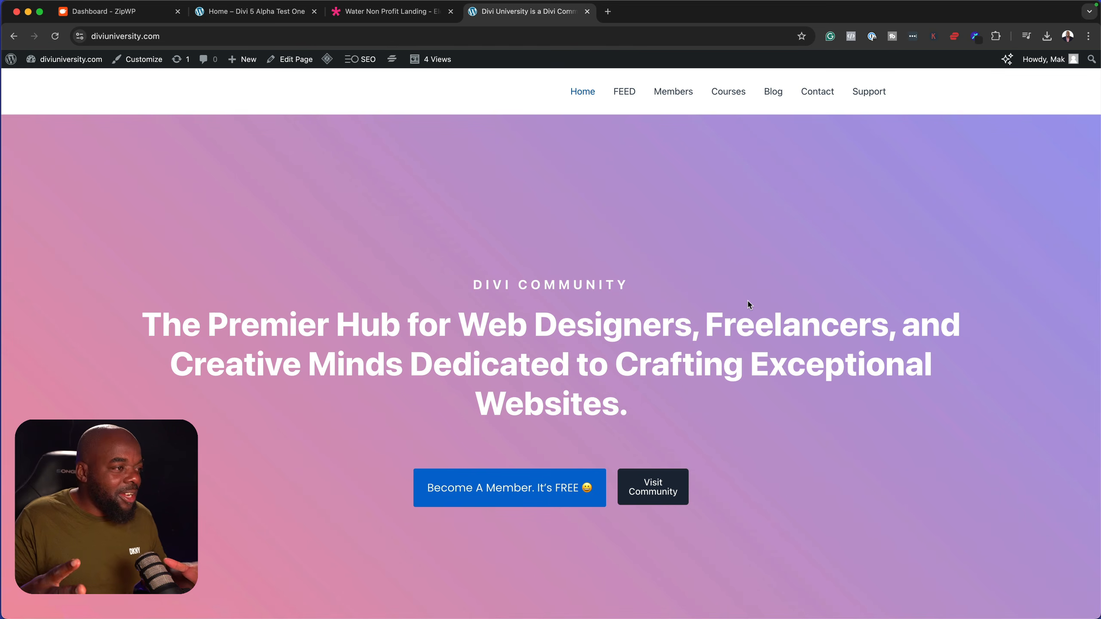
View the Become A Member form on the homepage, close it, and look through the community's feed and spaces
{"action": "left_click", "coordinate": [533, 489]}
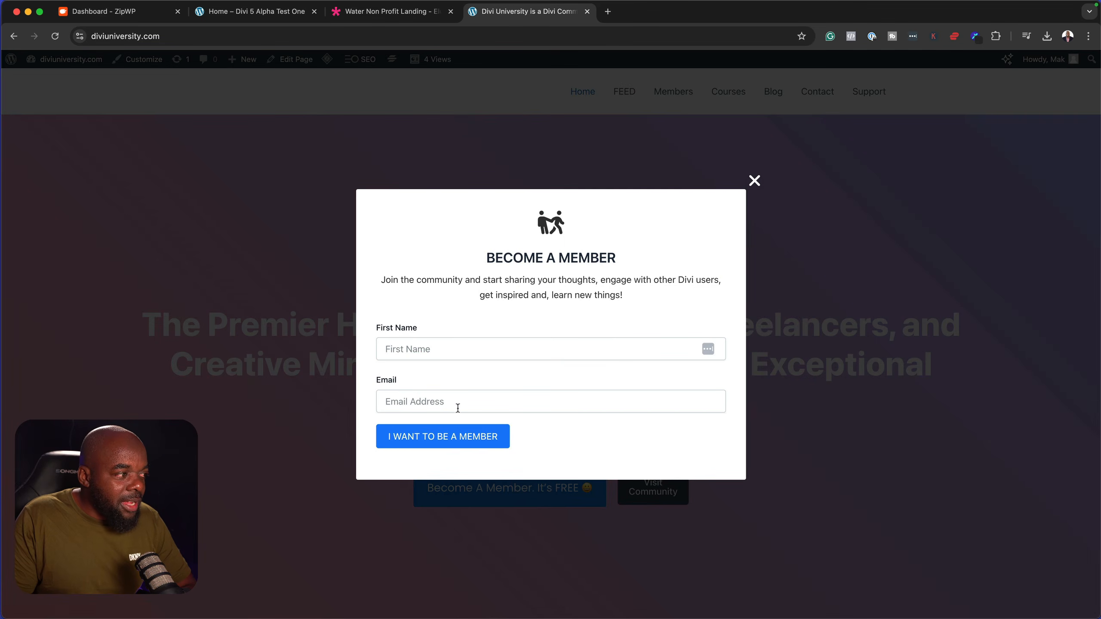
{"action": "left_click", "coordinate": [755, 182]}
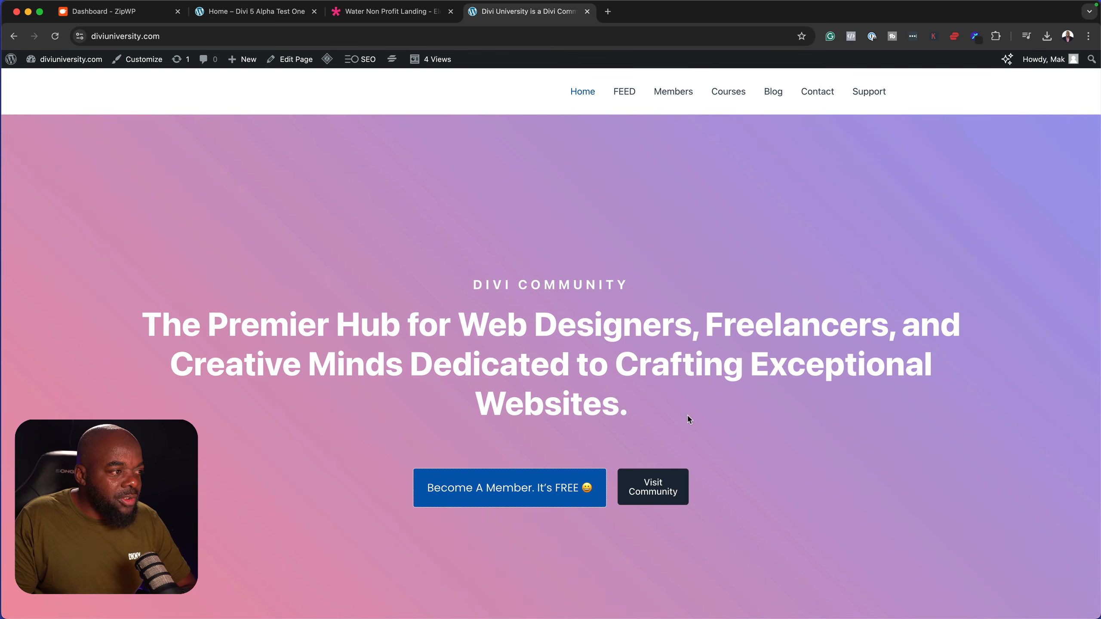
{"action": "left_click", "coordinate": [669, 493]}
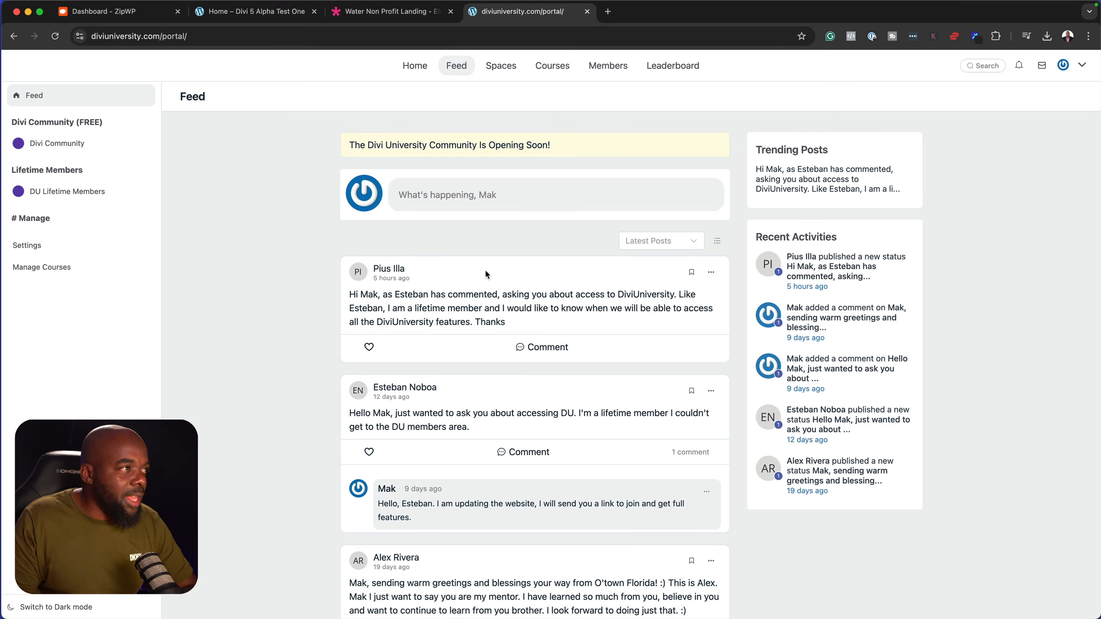
{"action": "left_click", "coordinate": [508, 71]}
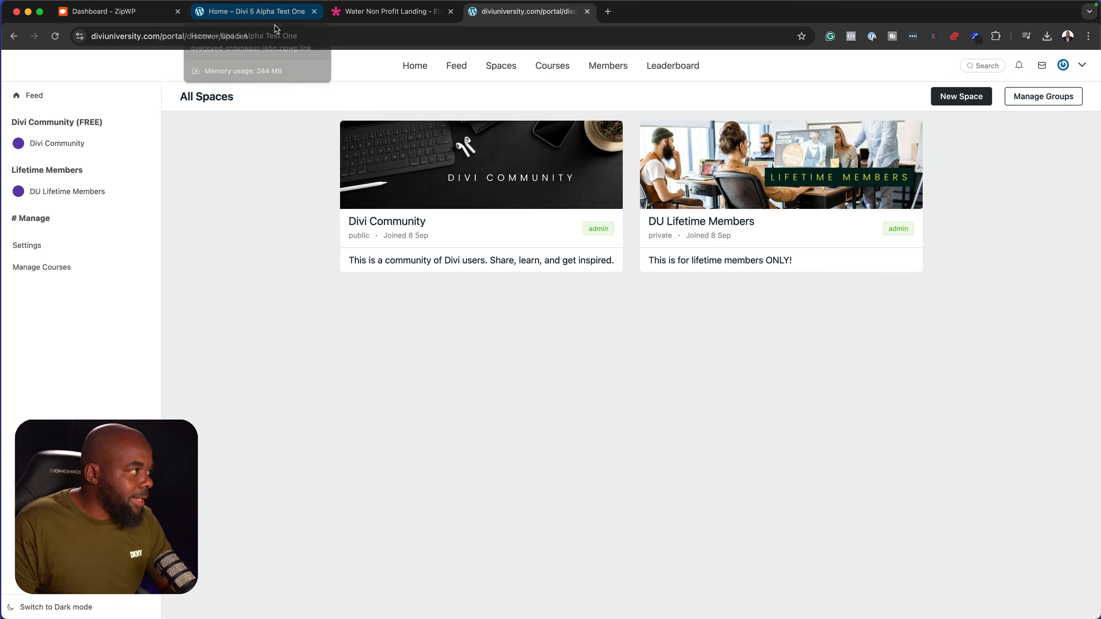
Return to the Home page's builder, save and exit to the WordPress dashboard, and open the Divi Theme Builder
{"action": "left_click", "coordinate": [284, 9]}
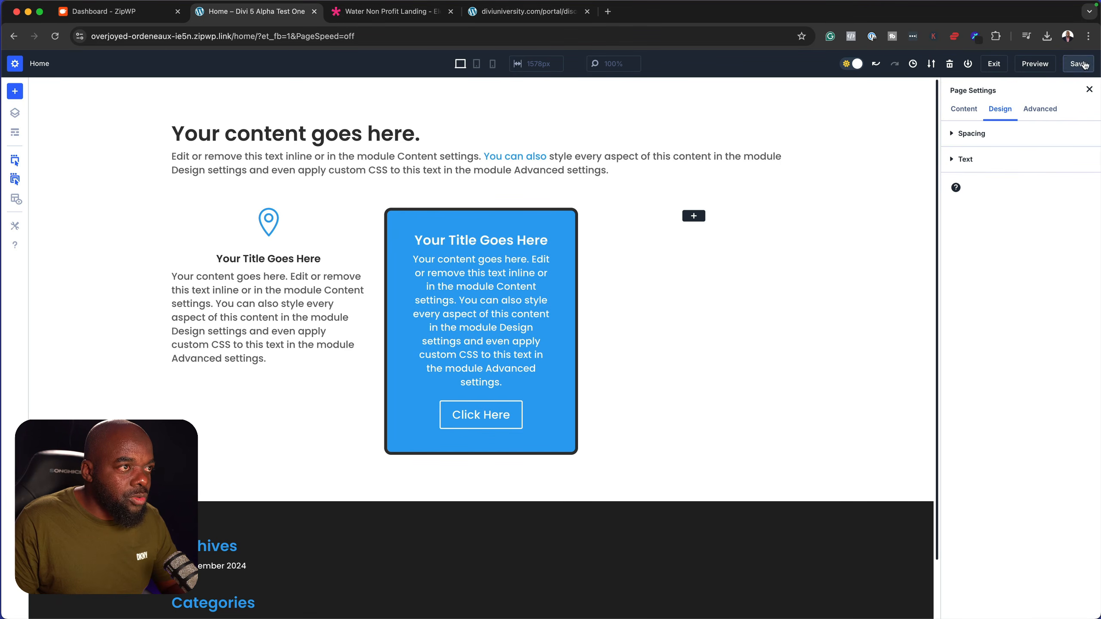
{"action": "left_click", "coordinate": [1000, 65]}
{"action": "left_click", "coordinate": [590, 392]}
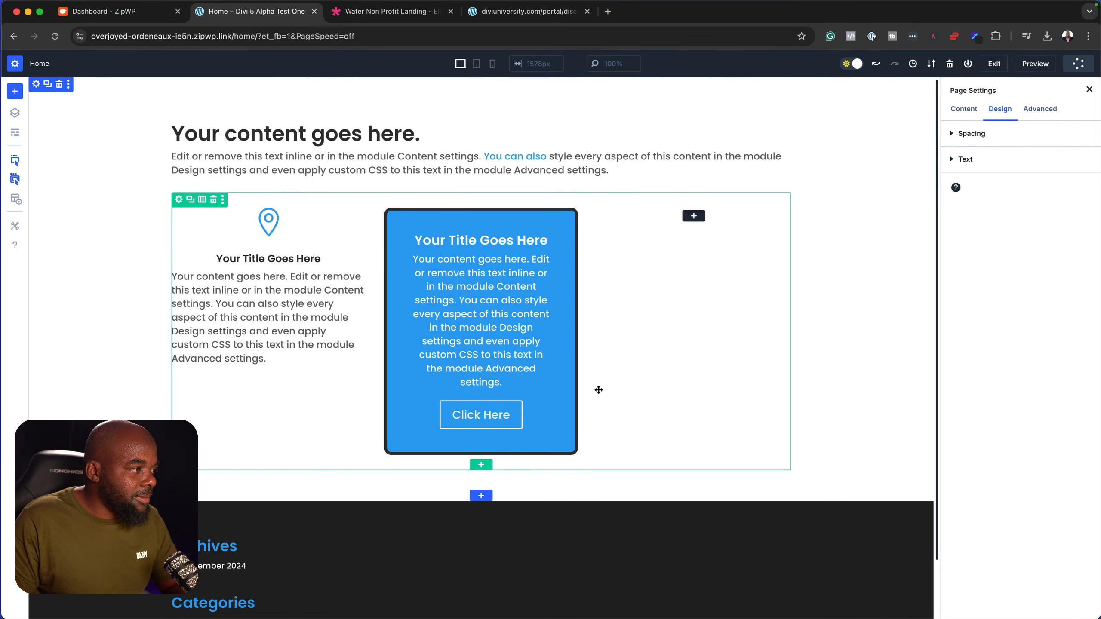
{"action": "mouse_move", "coordinate": [70, 366]}
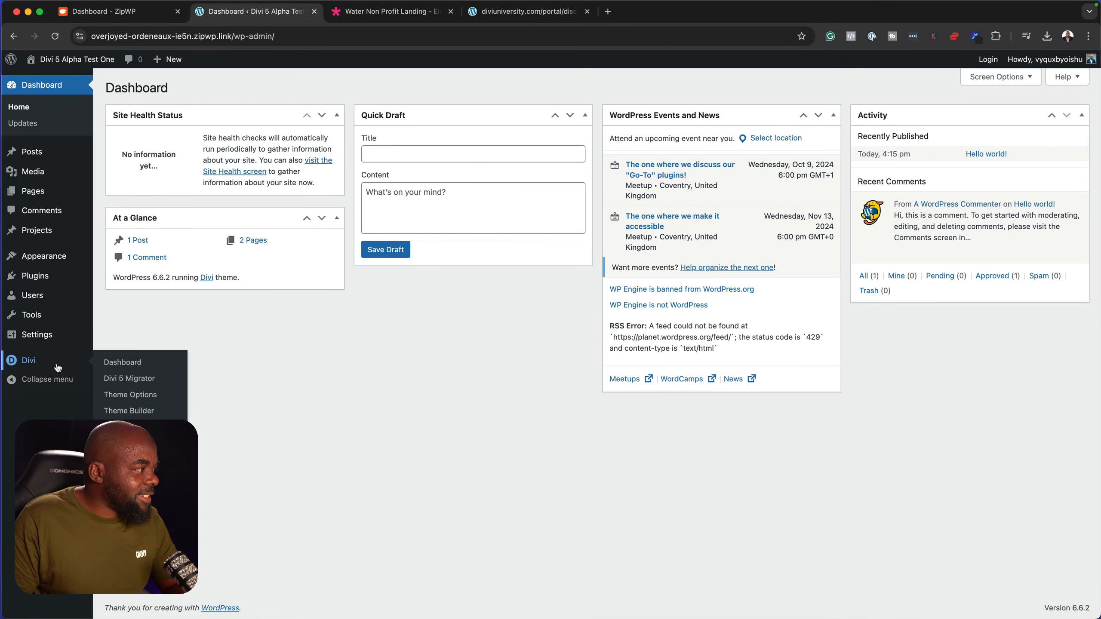
{"action": "left_click", "coordinate": [152, 414]}
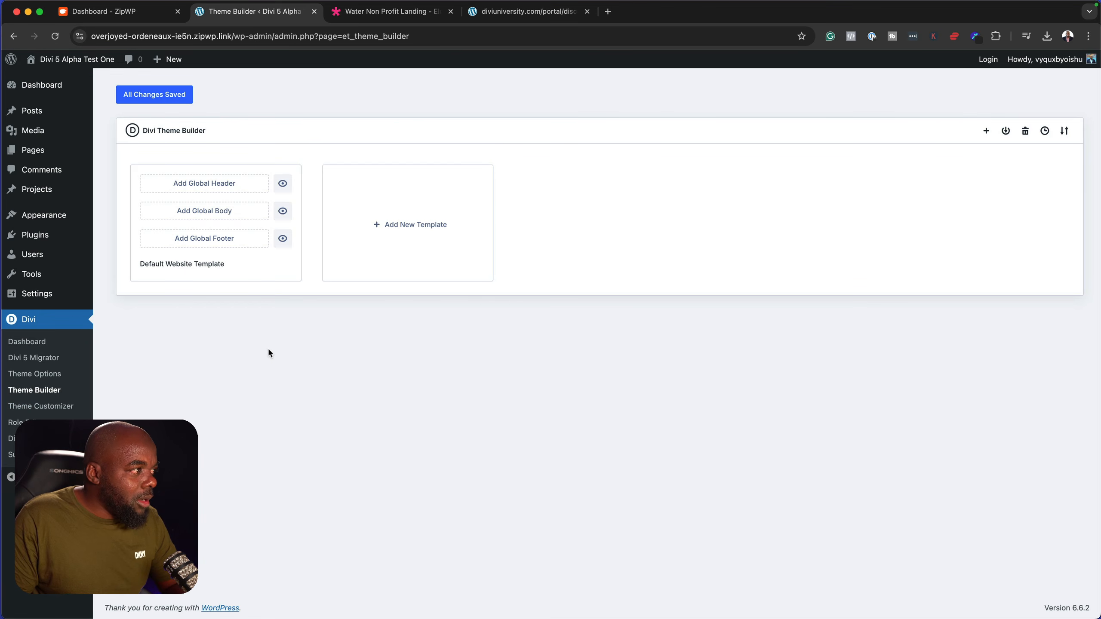
Build a global header for the default website template with a single-column row containing a Menu module
{"action": "left_click", "coordinate": [236, 187]}
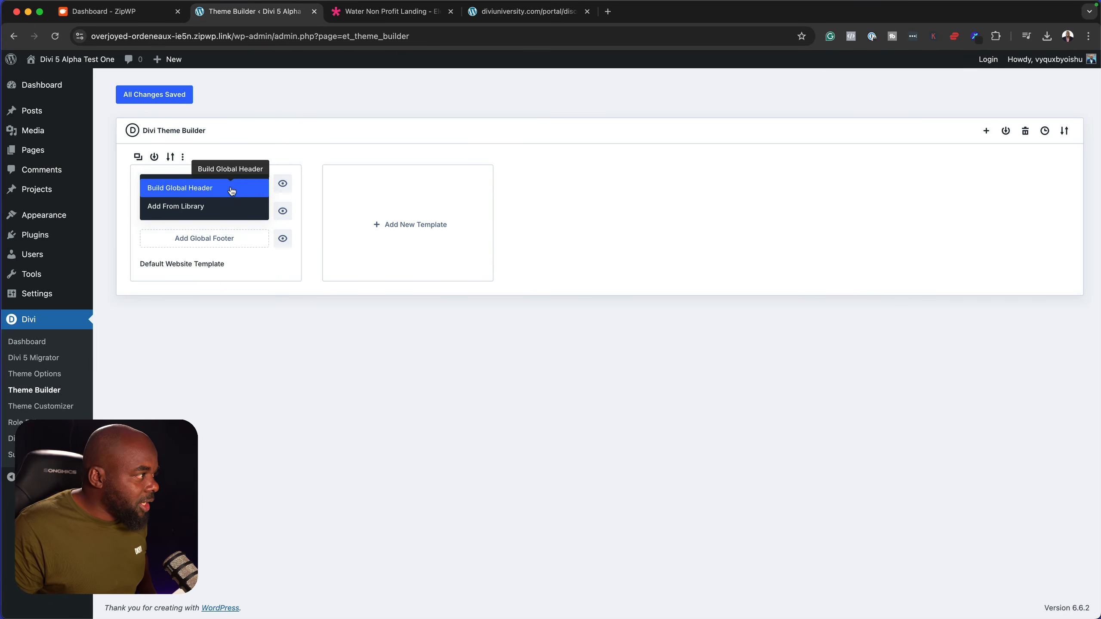
{"action": "left_click", "coordinate": [234, 188]}
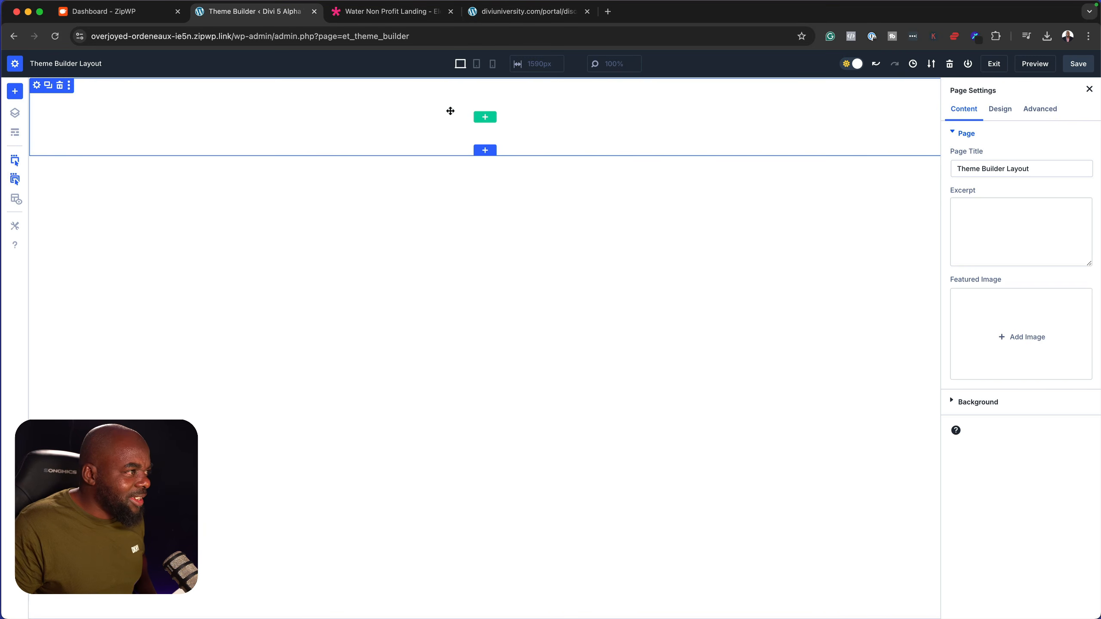
{"action": "left_click", "coordinate": [483, 117]}
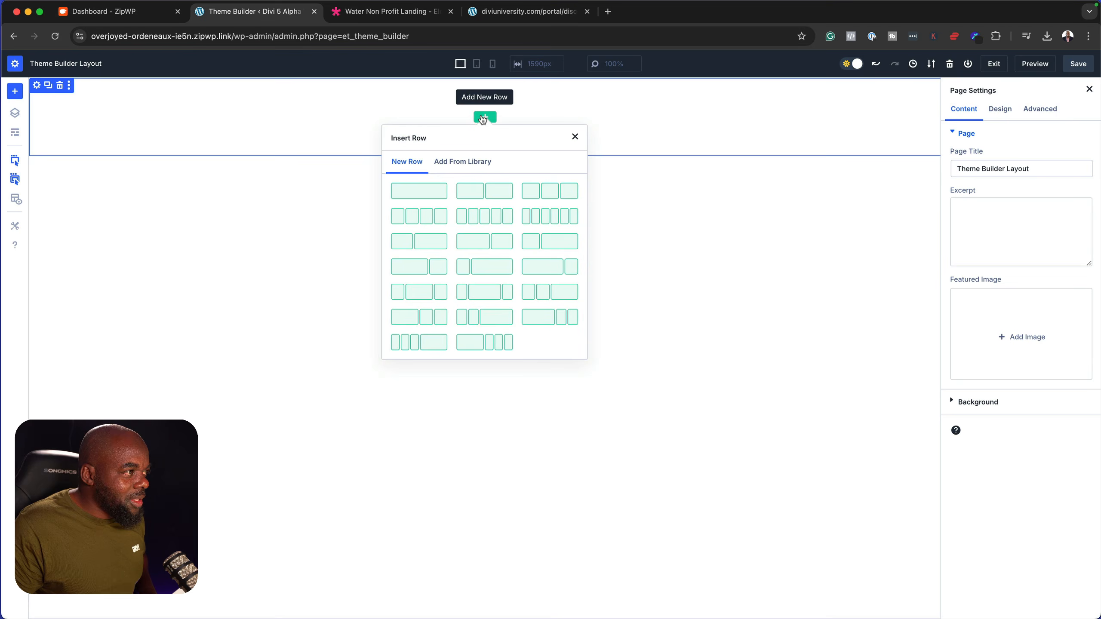
{"action": "left_click", "coordinate": [420, 190]}
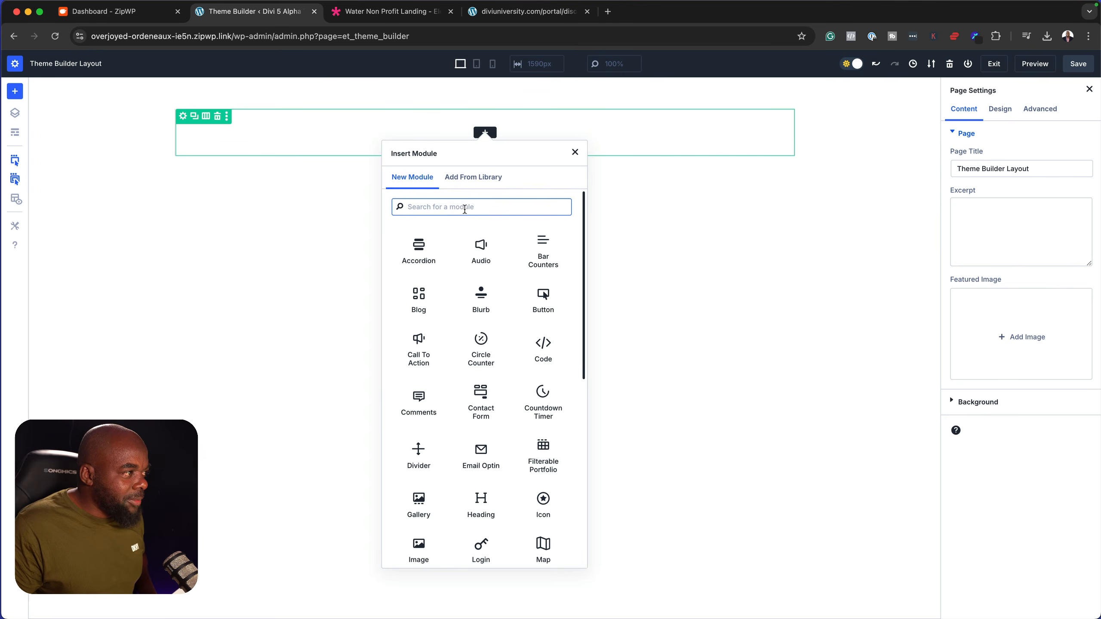
{"action": "type", "text": "men"}
{"action": "left_click", "coordinate": [483, 244]}
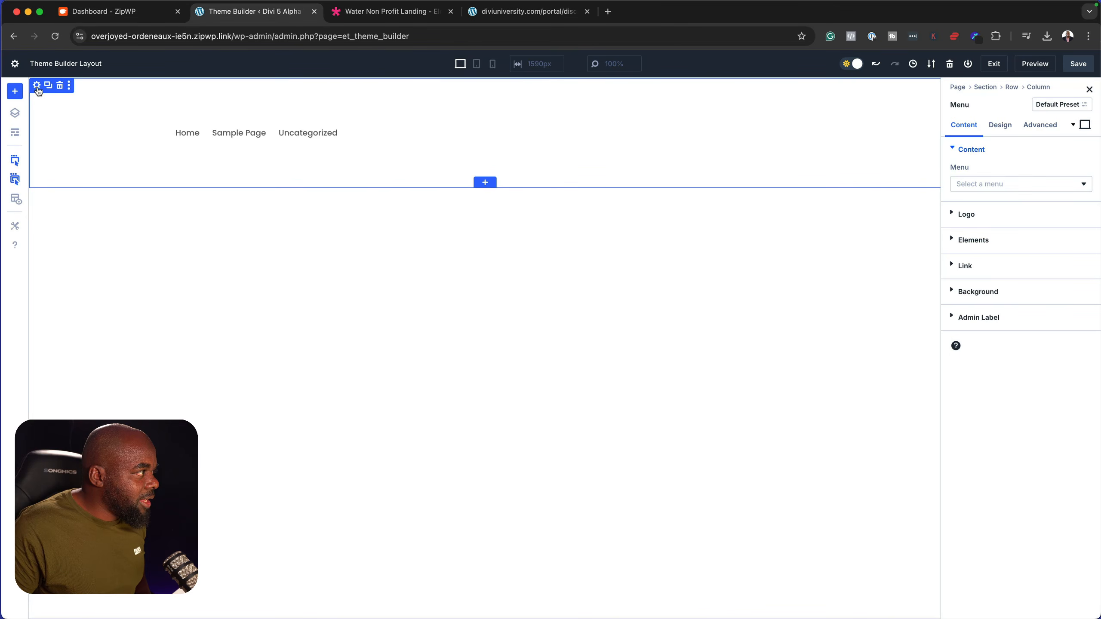
Set the header section's background color to a light grey, about #ededed
{"action": "left_click", "coordinate": [68, 125]}
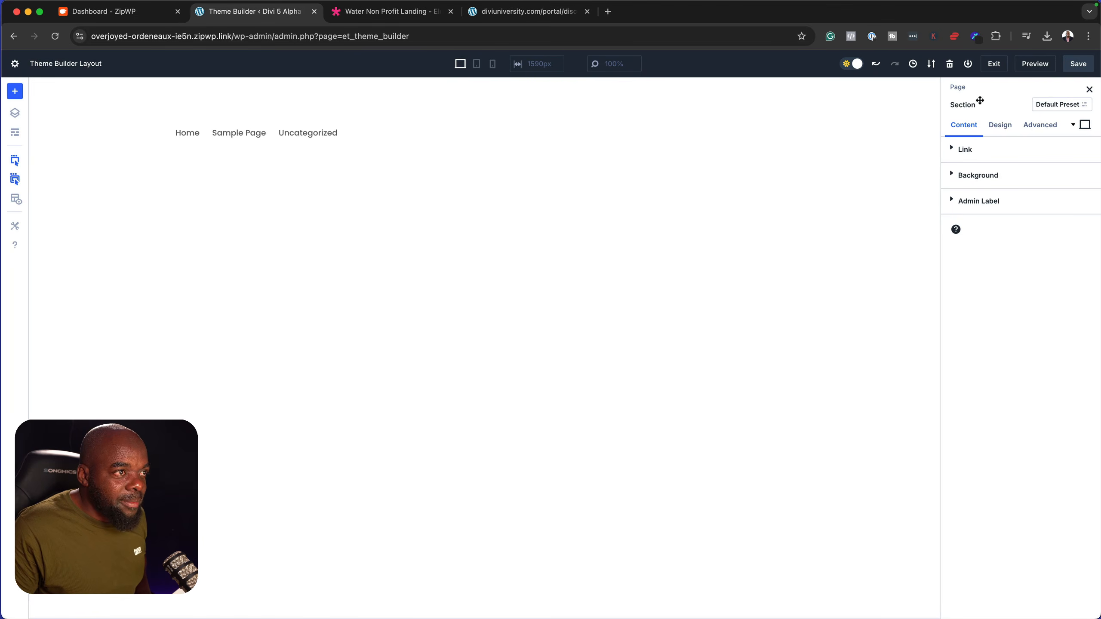
{"action": "left_click", "coordinate": [999, 181]}
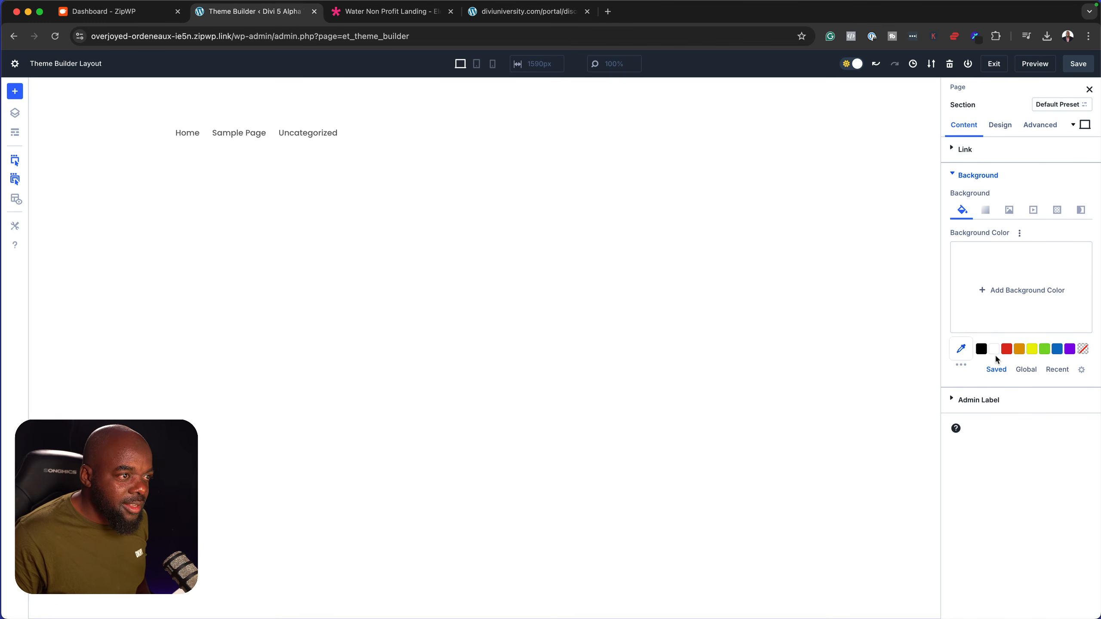
{"action": "left_click", "coordinate": [981, 349]}
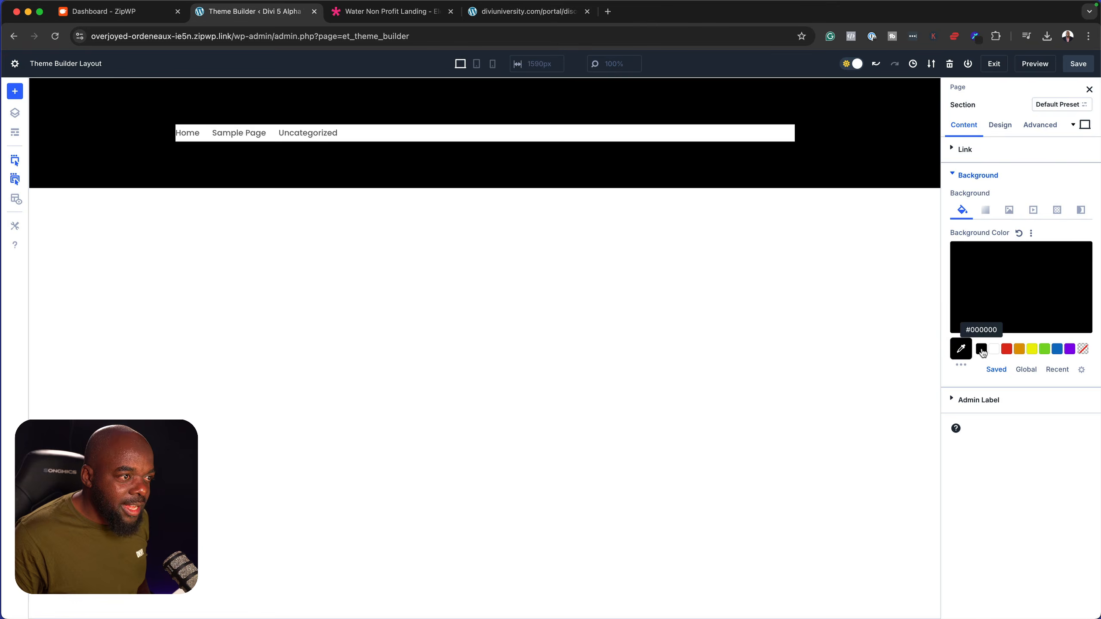
{"action": "left_click", "coordinate": [1015, 295]}
{"action": "left_click_drag", "start_coordinate": [966, 281], "coordinate": [944, 246]}
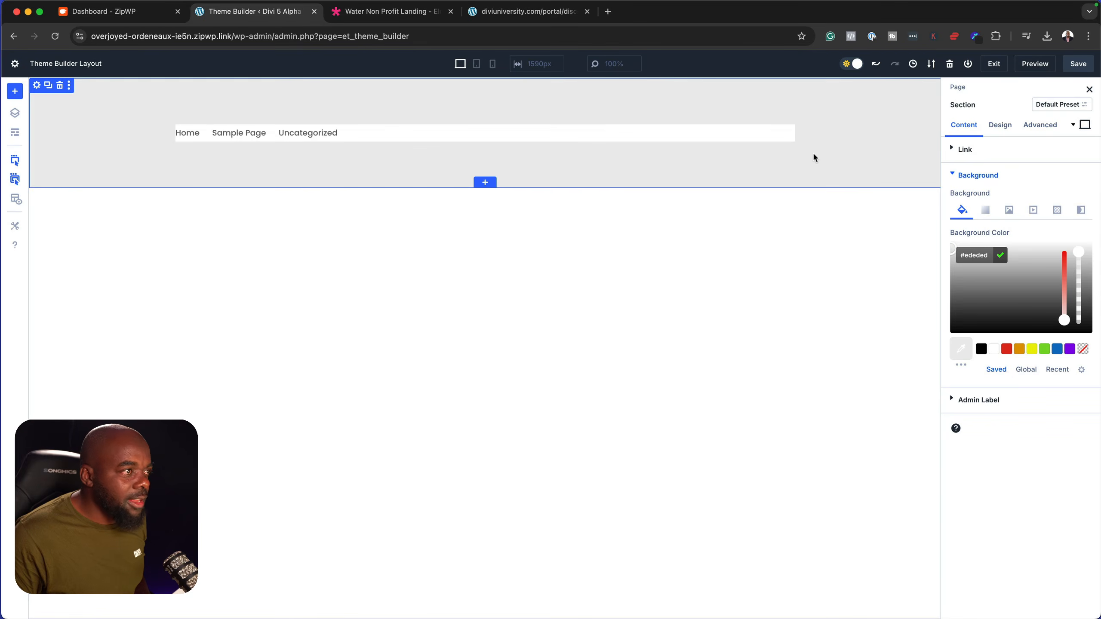
Make the Menu module's background color transparent
{"action": "left_click", "coordinate": [362, 135]}
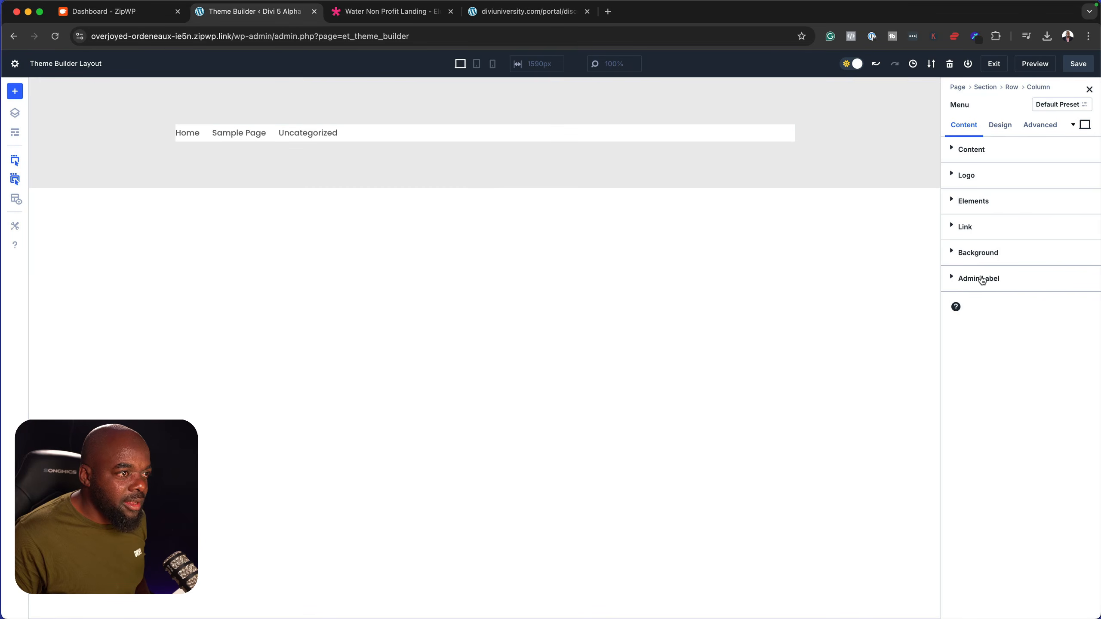
{"action": "left_click", "coordinate": [964, 253]}
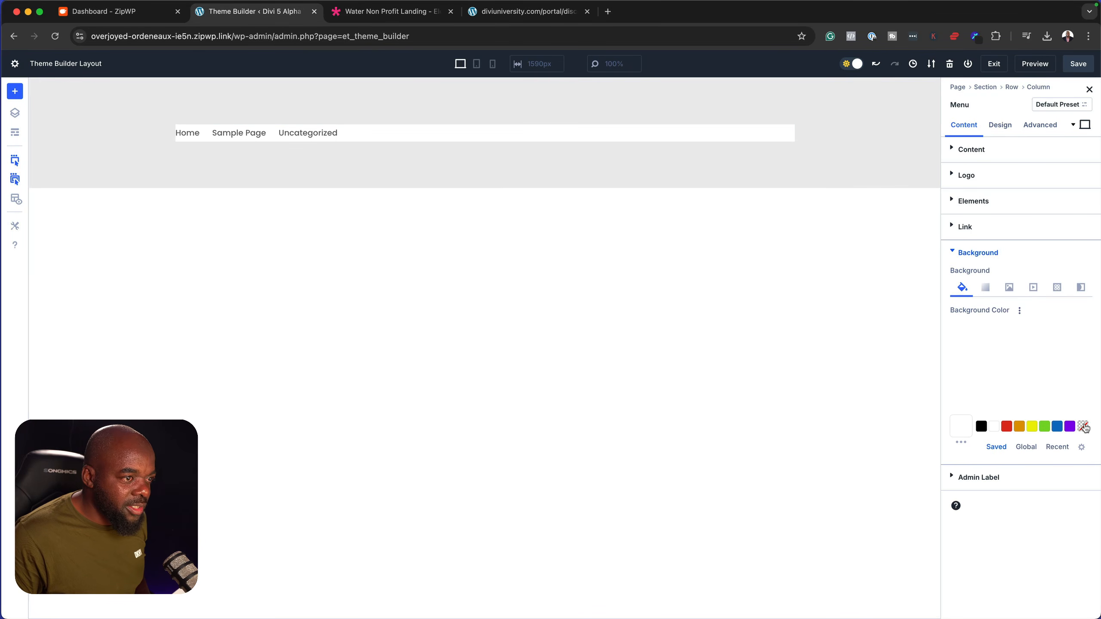
{"action": "left_click", "coordinate": [1083, 426]}
Set the header section's top and bottom padding to 0px with both values linked
{"action": "left_click", "coordinate": [128, 143]}
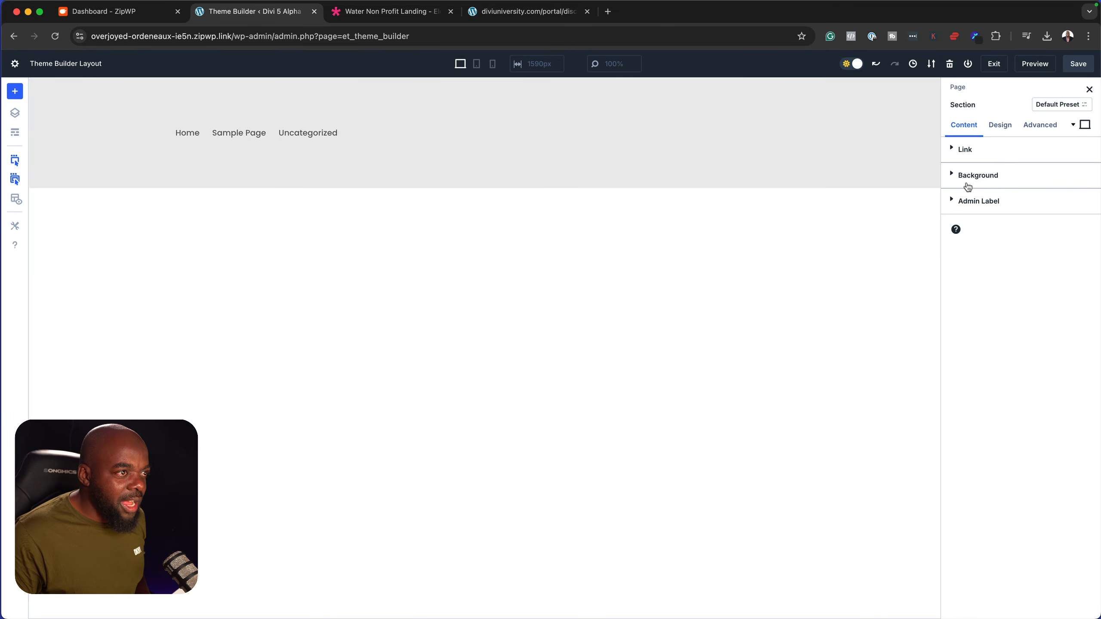
{"action": "left_click", "coordinate": [997, 128]}
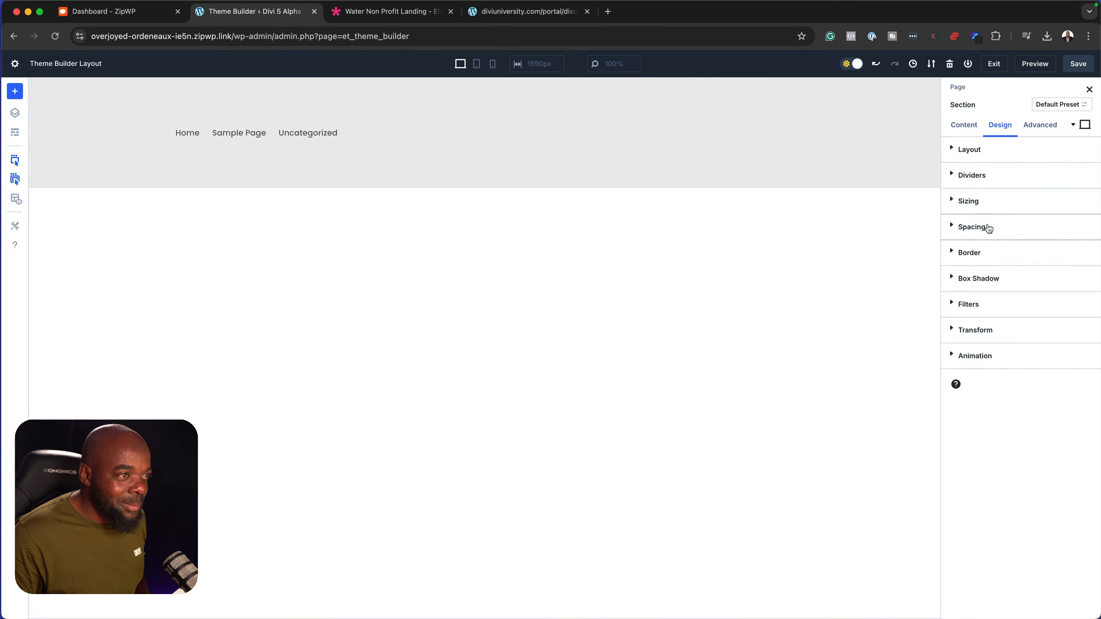
{"action": "left_click", "coordinate": [989, 227]}
{"action": "left_click", "coordinate": [953, 308]}
{"action": "type", "text": "0px"}
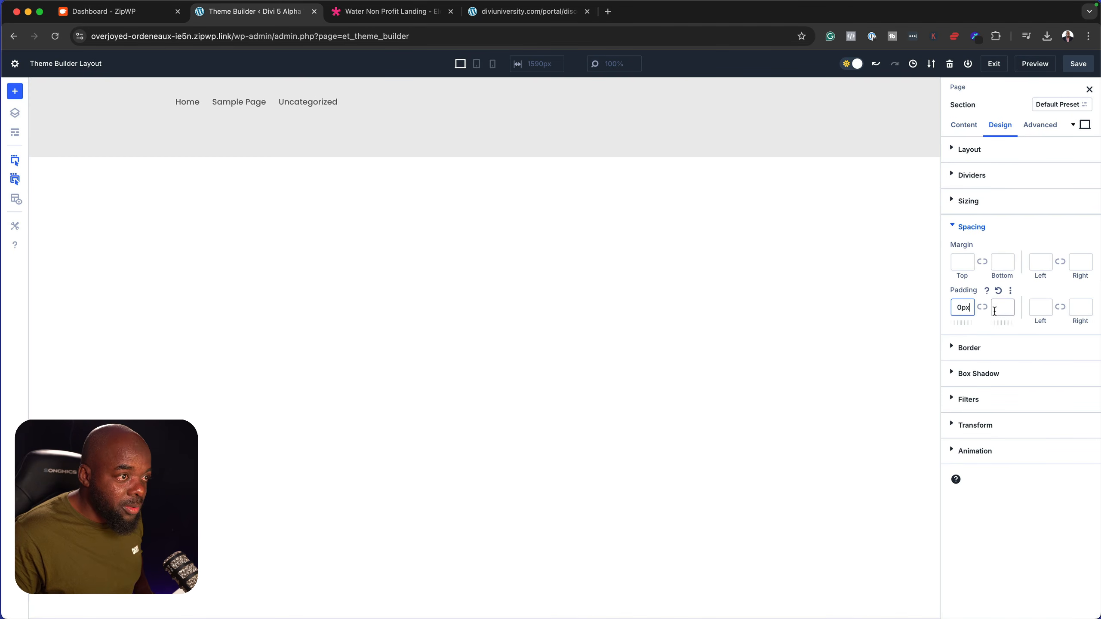
{"action": "left_click", "coordinate": [983, 308]}
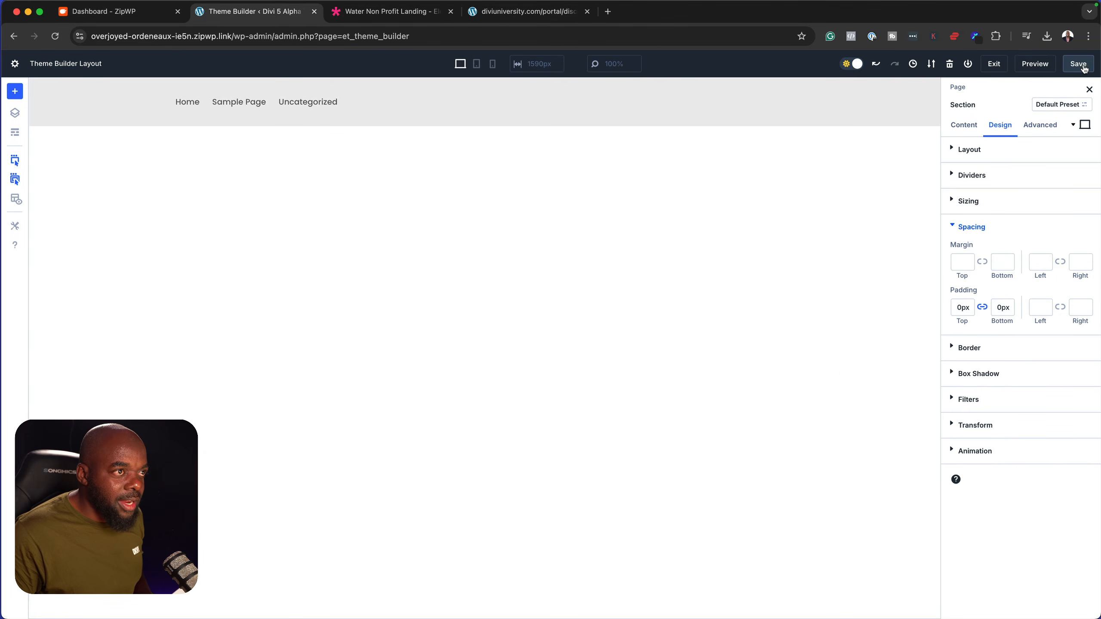
Save and exit the global header, save the Theme Builder changes, and view the live site in a new tab
{"action": "left_click", "coordinate": [1003, 66]}
{"action": "left_click", "coordinate": [147, 98]}
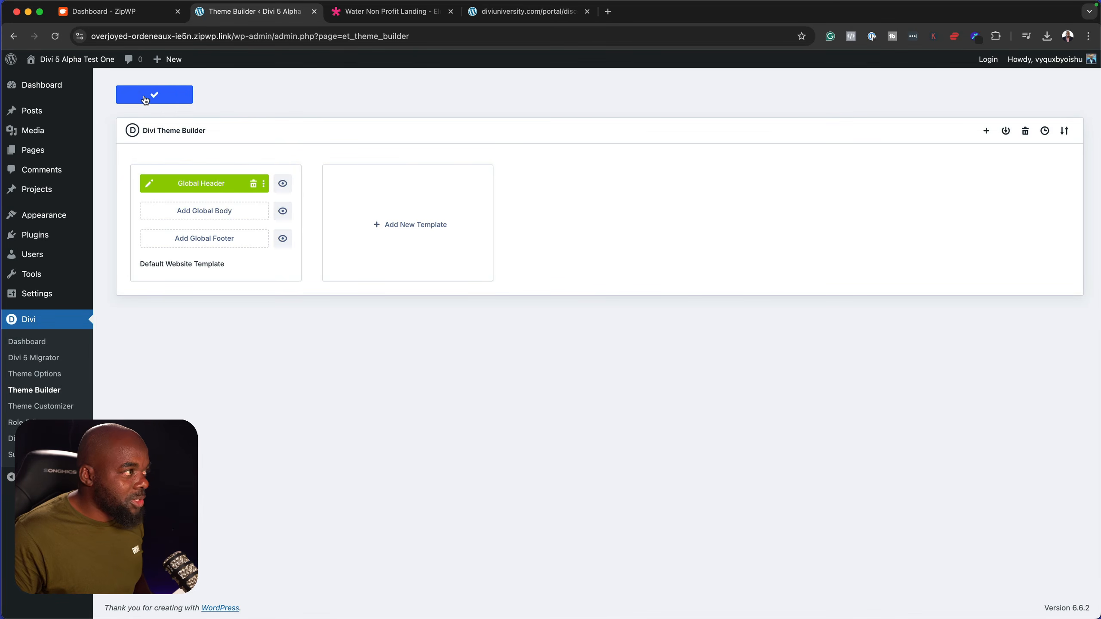
{"action": "mouse_move", "coordinate": [65, 77]}
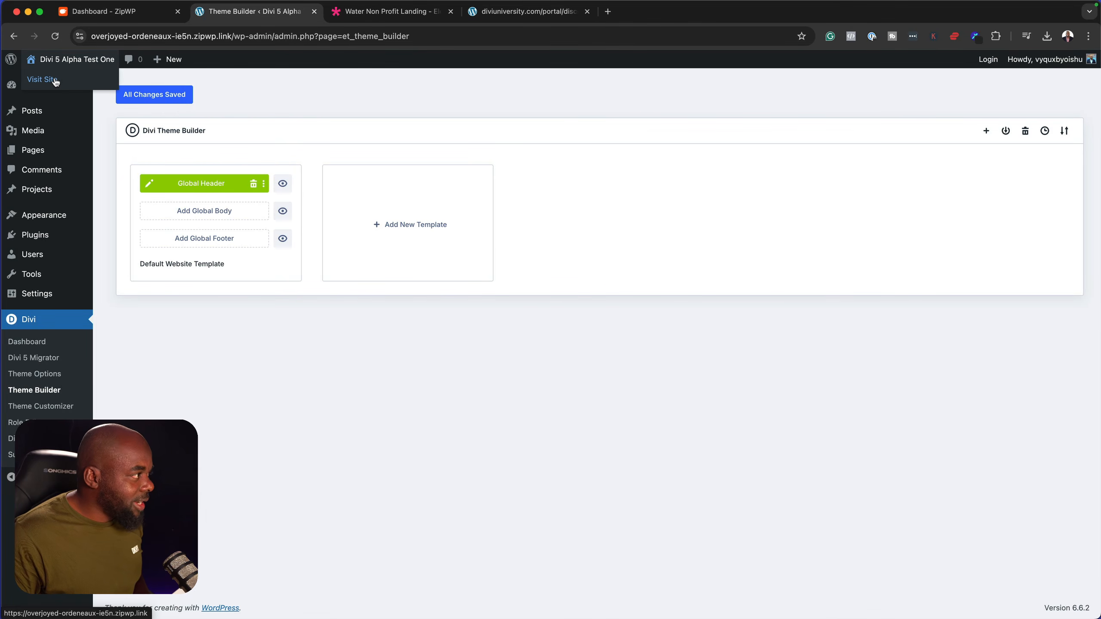
{"action": "left_click", "coordinate": [56, 82], "text": "super"}
{"action": "left_click", "coordinate": [374, 12]}
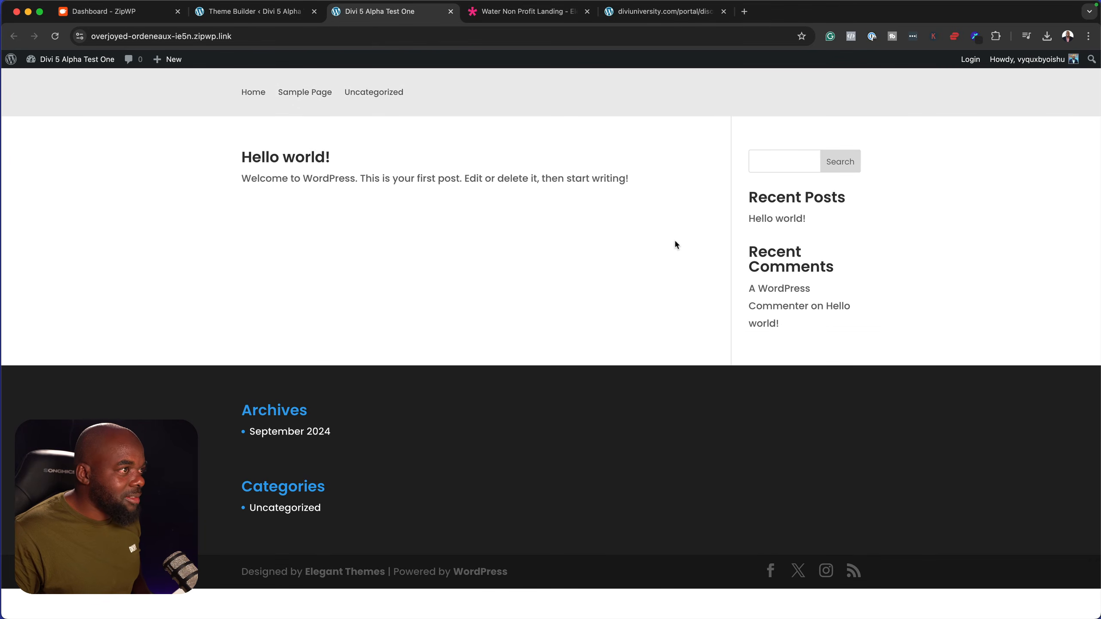
Return to the Theme Builder, examine the Use On assignment options for a new template, and close them without creating one
{"action": "left_click", "coordinate": [289, 12]}
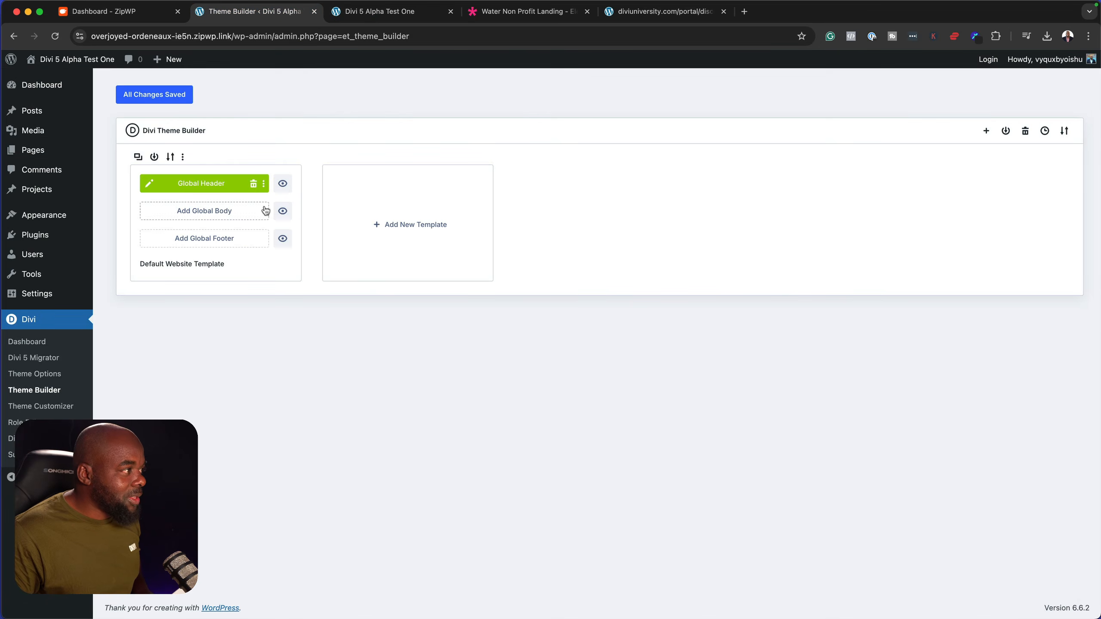
{"action": "left_click", "coordinate": [409, 226]}
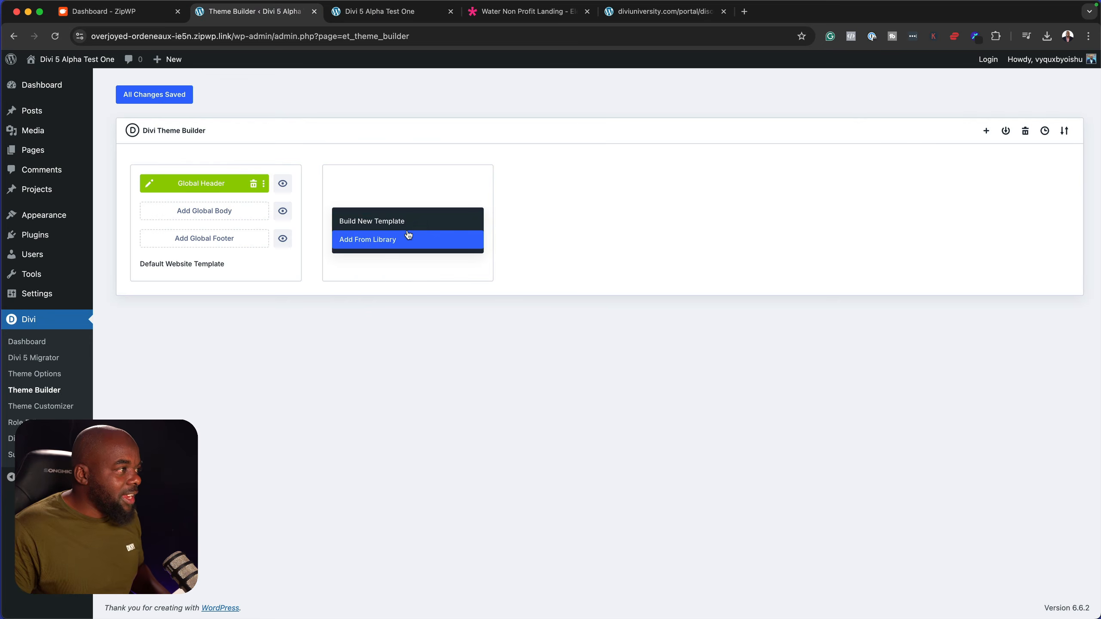
{"action": "left_click", "coordinate": [409, 225]}
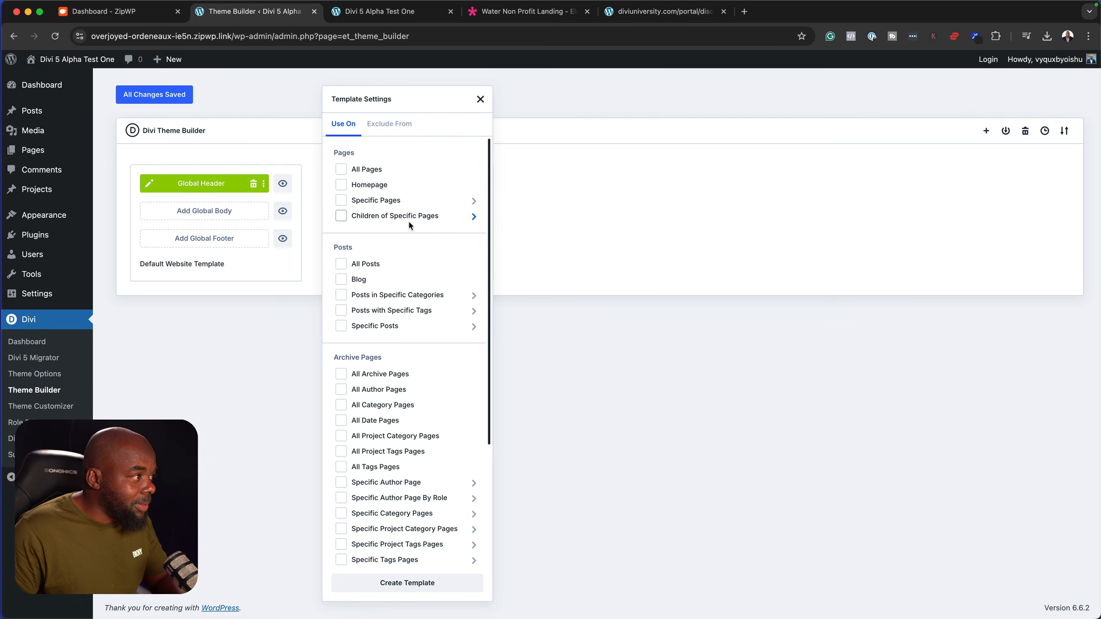
{"action": "scroll", "coordinate": [418, 262], "scroll_direction": "down", "scroll_amount": 1}
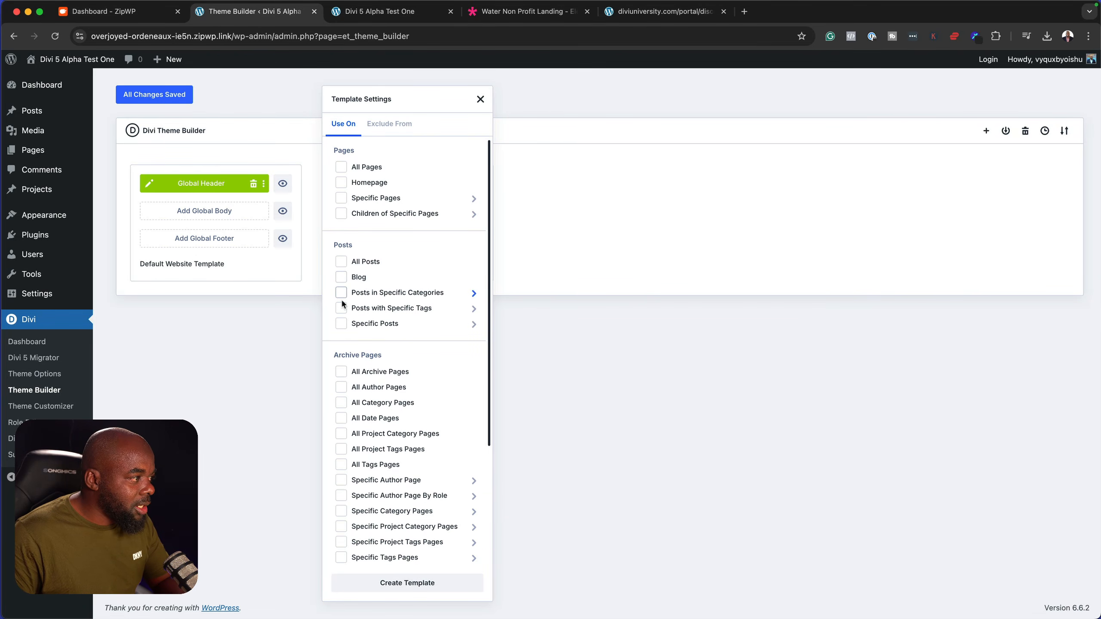
{"action": "scroll", "coordinate": [392, 386], "scroll_direction": "down", "scroll_amount": 4}
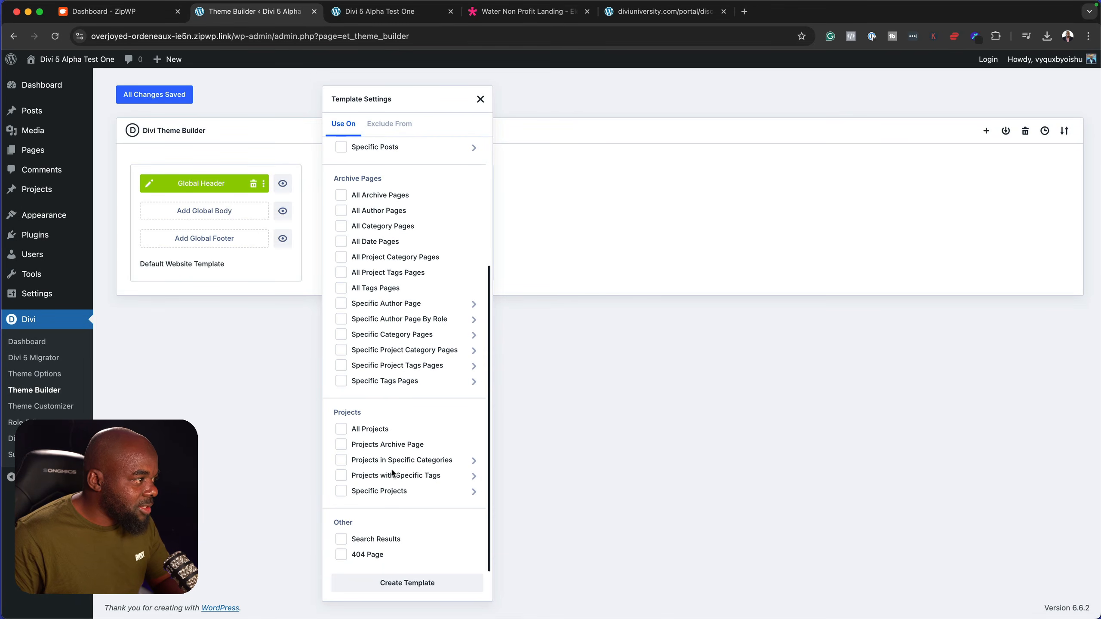
{"action": "scroll", "coordinate": [401, 391], "scroll_direction": "up", "scroll_amount": 4}
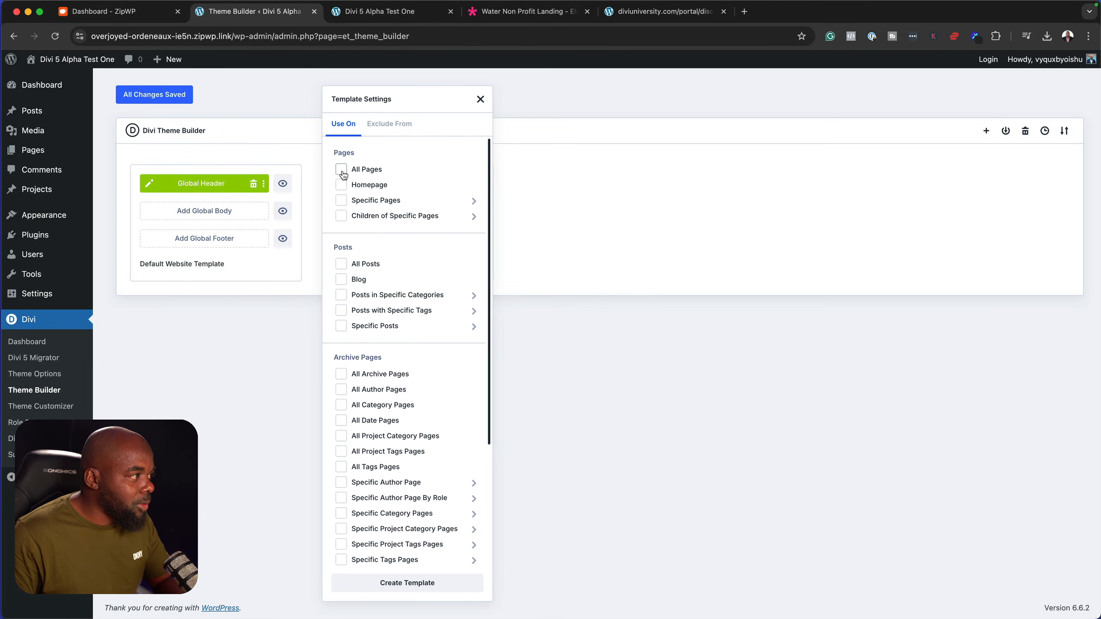
{"action": "left_click", "coordinate": [653, 381]}
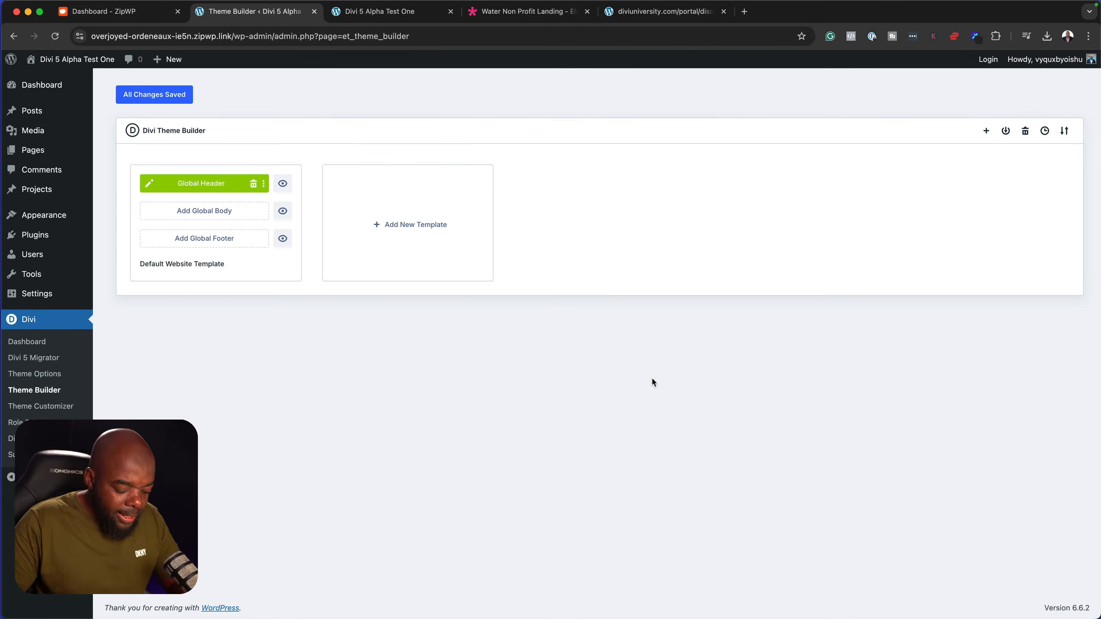